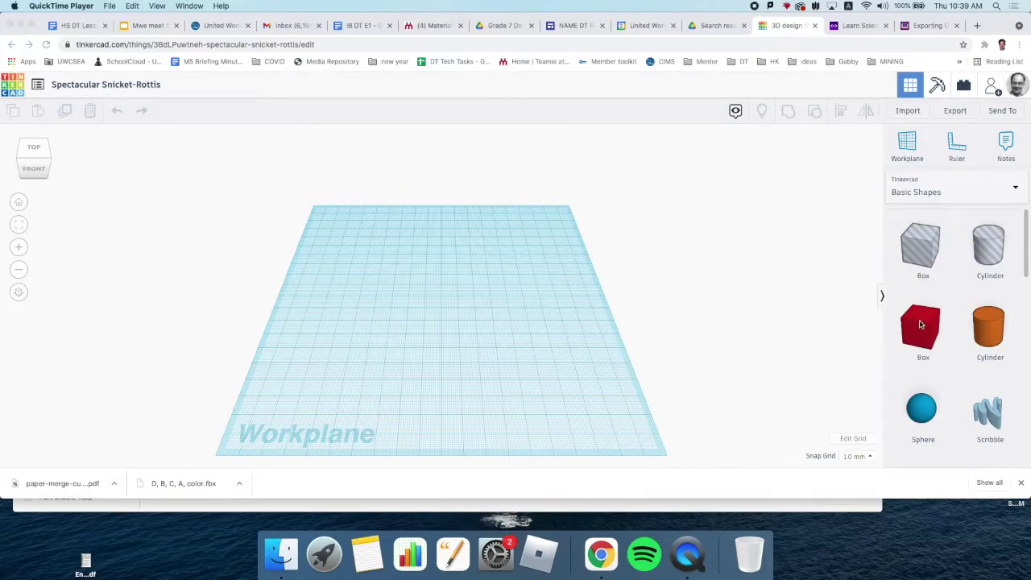
Step: Focus the Tinkercad browser window and drop a red box onto the workplane
click(922, 331)
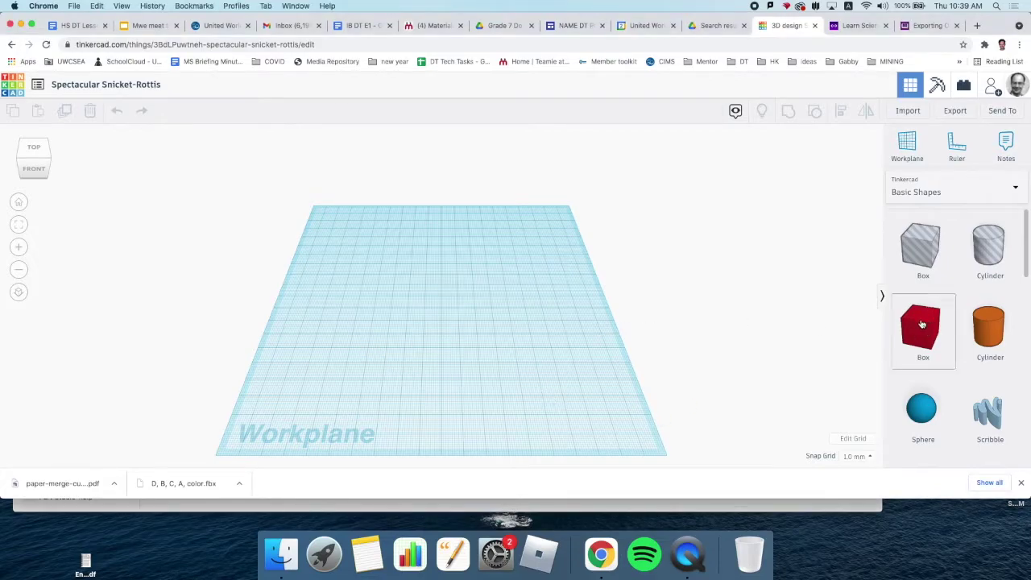
drag(919, 326, 365, 353)
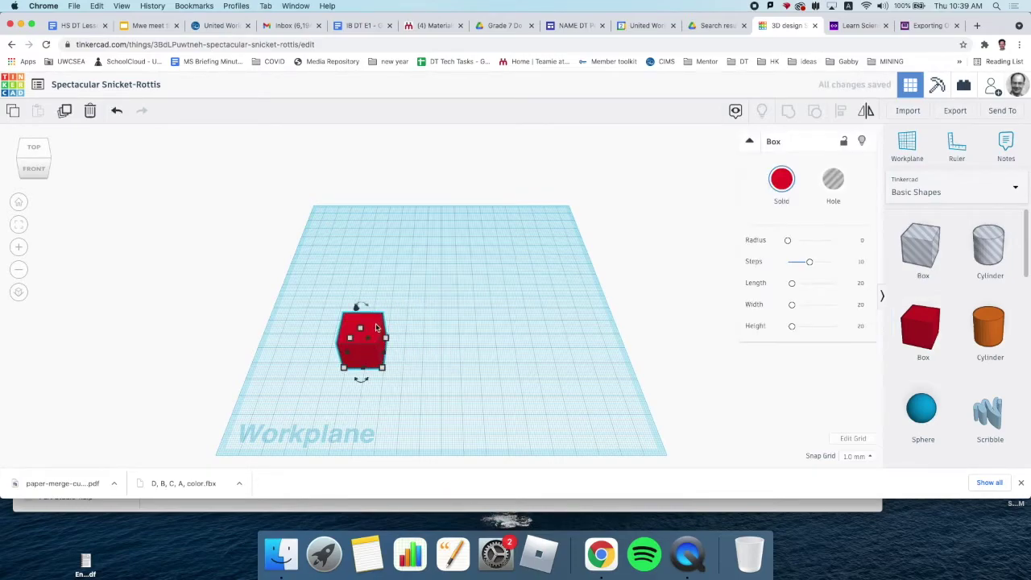
Step: Zoom in and out on the workplane and orbit around the red box
scroll(404, 339, down, 2)
scroll(483, 329, up, 1)
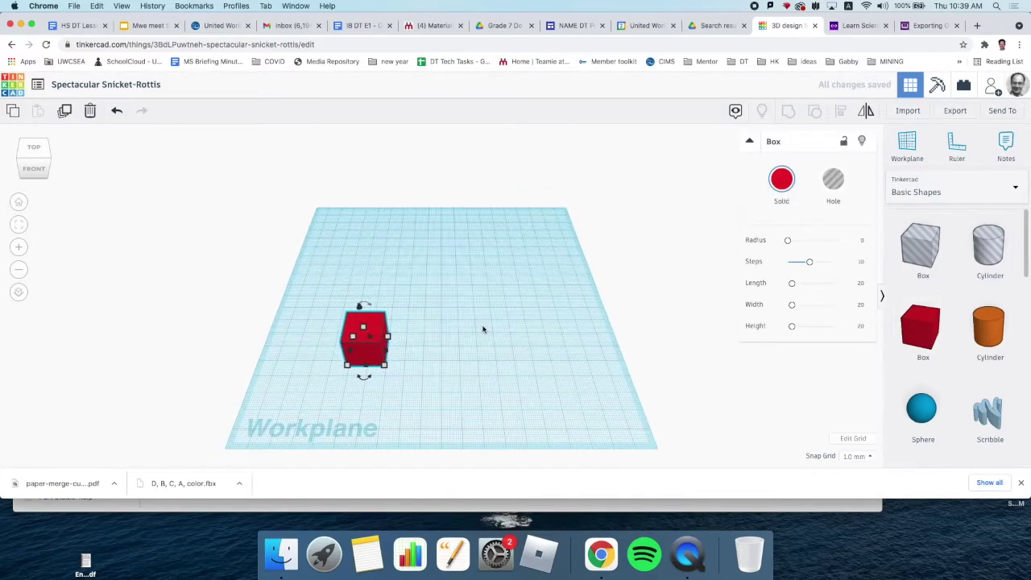
scroll(481, 330, down, 1)
scroll(482, 329, up, 1)
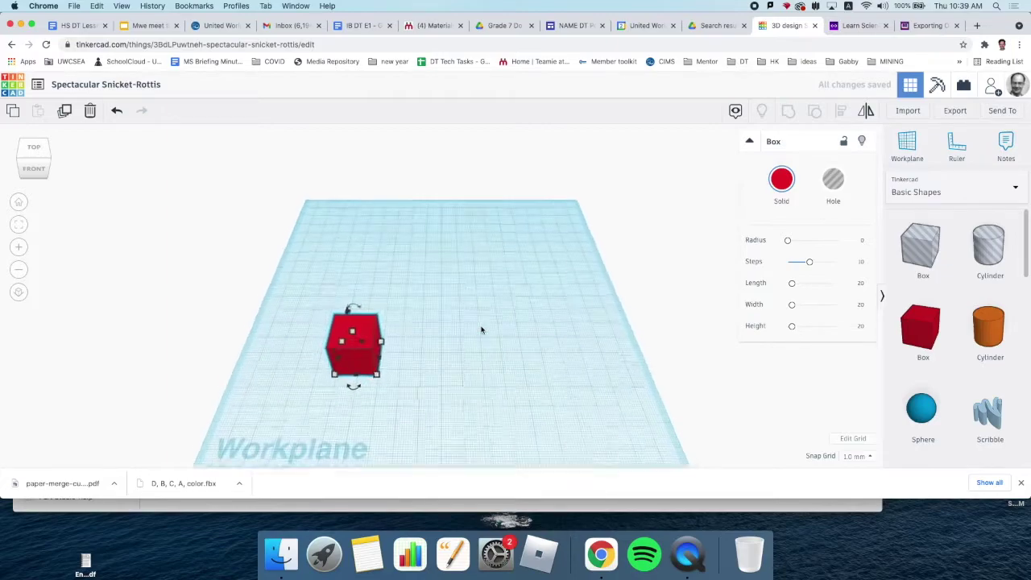
scroll(482, 330, down, 1)
scroll(482, 330, up, 1)
scroll(482, 330, up, 1)
scroll(482, 329, down, 1)
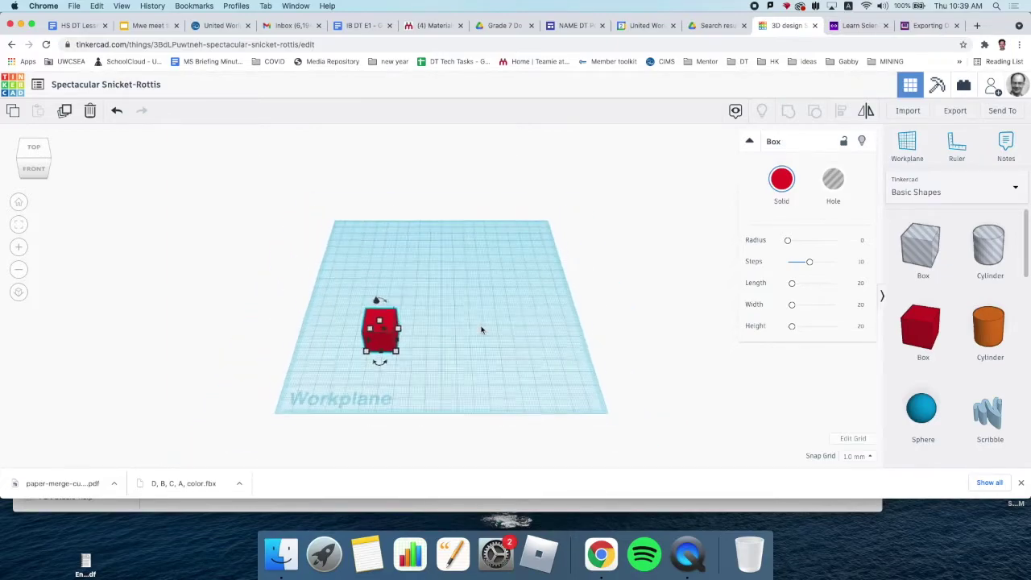
scroll(481, 329, up, 1)
scroll(481, 329, down, 1)
scroll(482, 330, down, 1)
scroll(482, 329, up, 1)
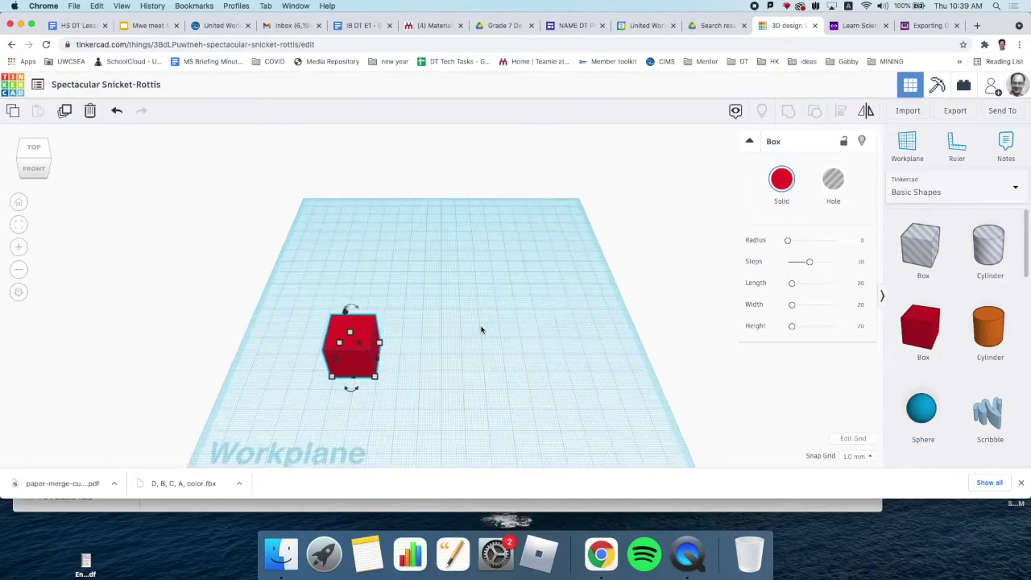
scroll(482, 330, down, 1)
scroll(482, 330, up, 1)
right_drag(482, 330, 663, 290)
Step: Fit the workplane in view, look down on it, and zoom close to the red box
key(ctrl+a)
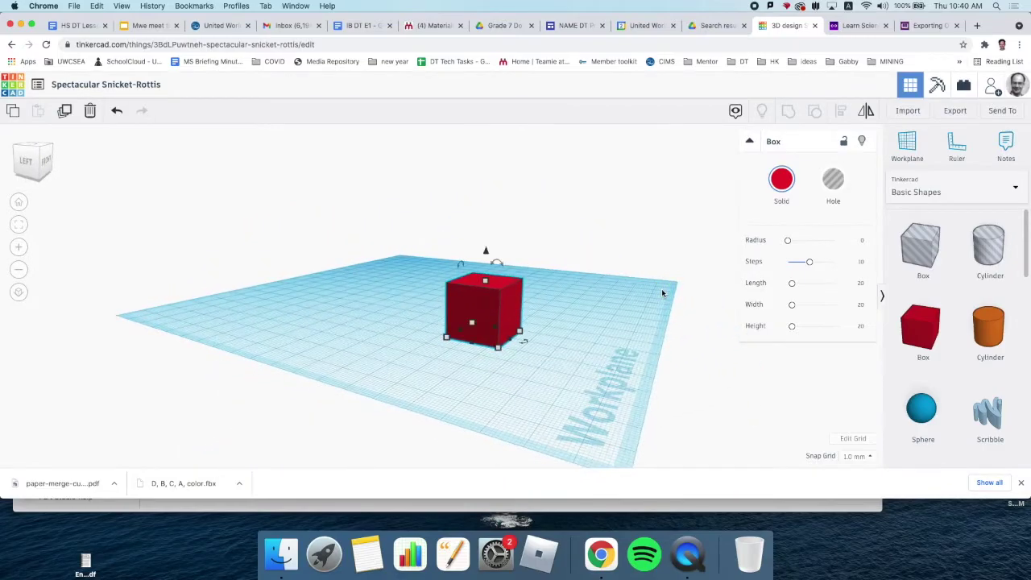
scroll(662, 293, down, 2)
right_drag(664, 291, 675, 352)
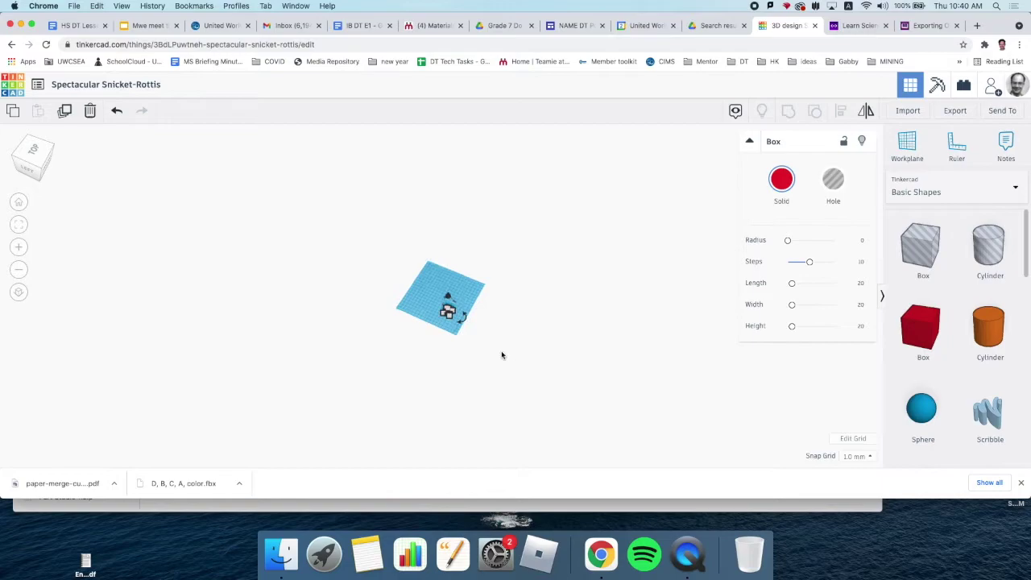
scroll(501, 355, up, 5)
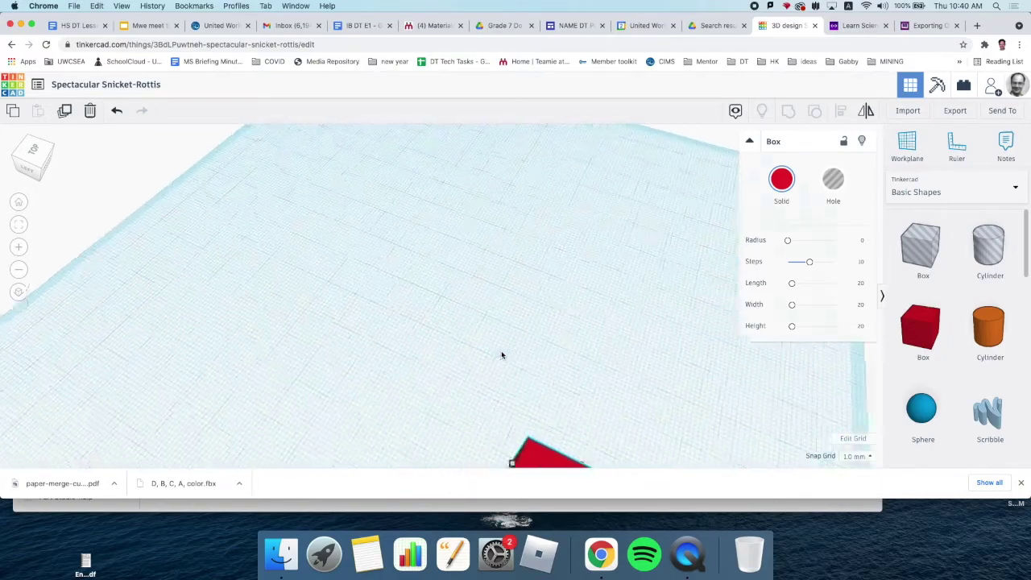
right_drag(501, 355, 580, 328)
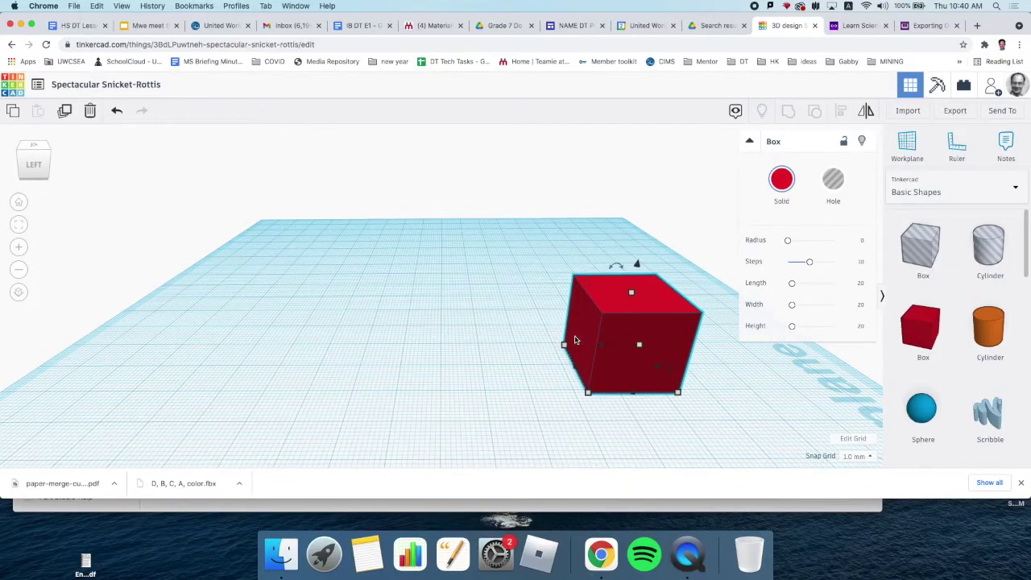
Step: Stretch the red cube into a bar about 150 long and 30 tall
drag(564, 344, 202, 348)
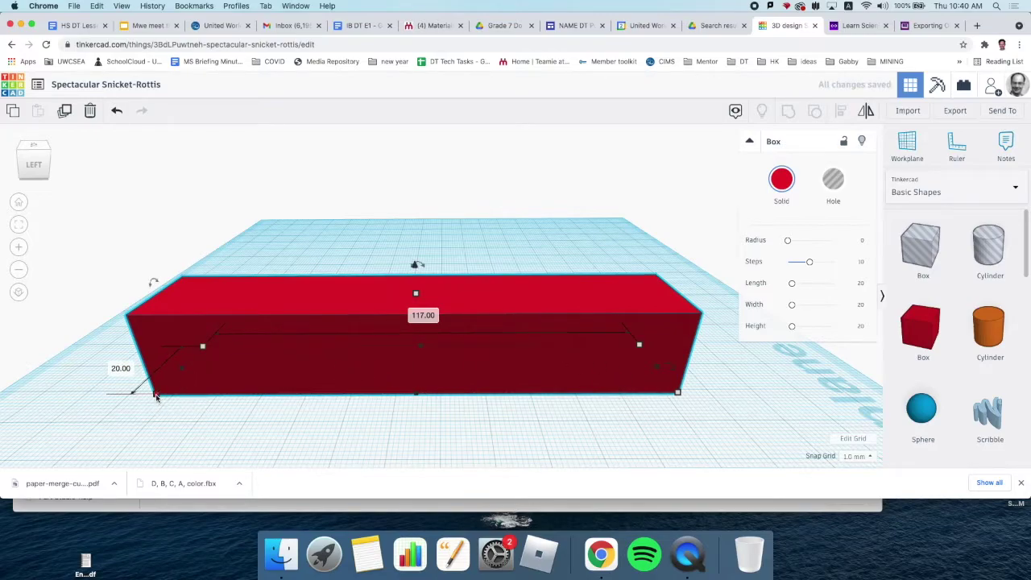
drag(156, 396, 131, 425)
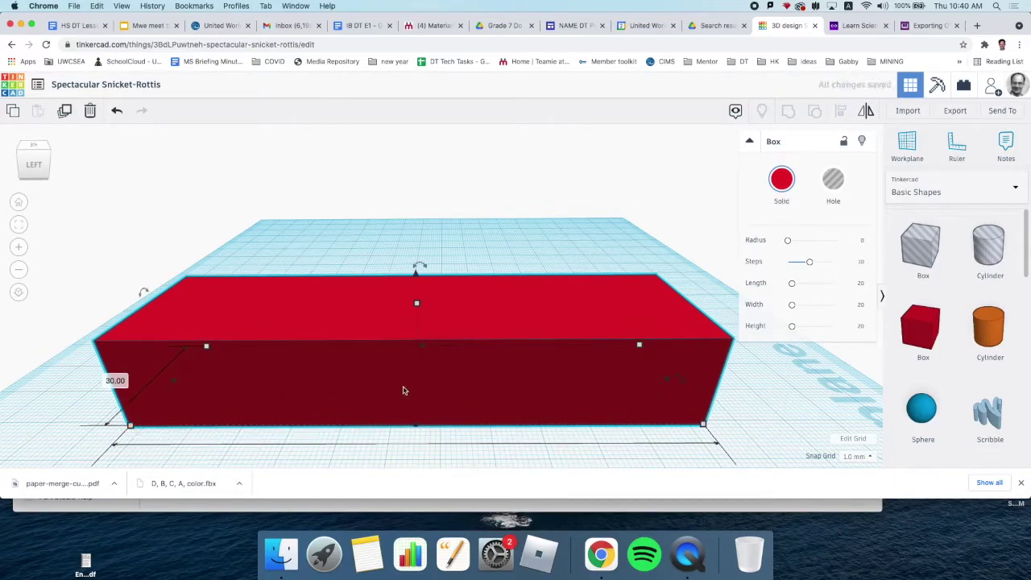
right_drag(147, 419, 267, 405)
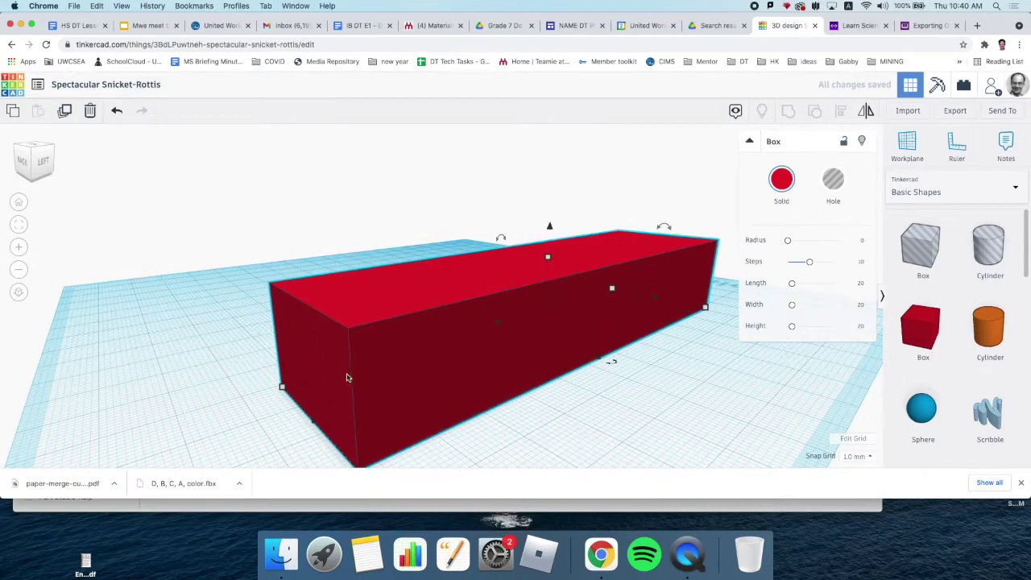
scroll(344, 383, down, 5)
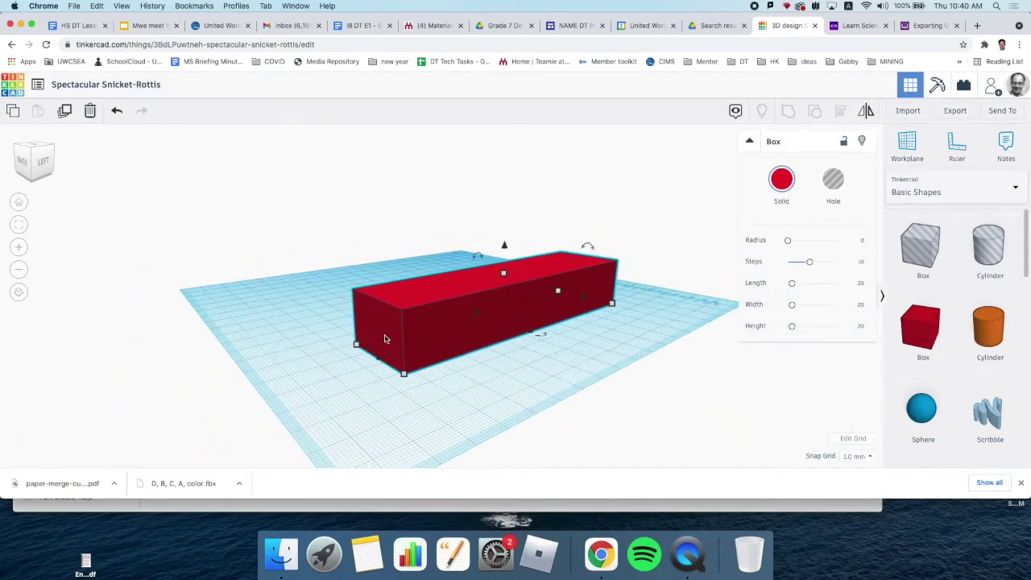
drag(504, 274, 506, 253)
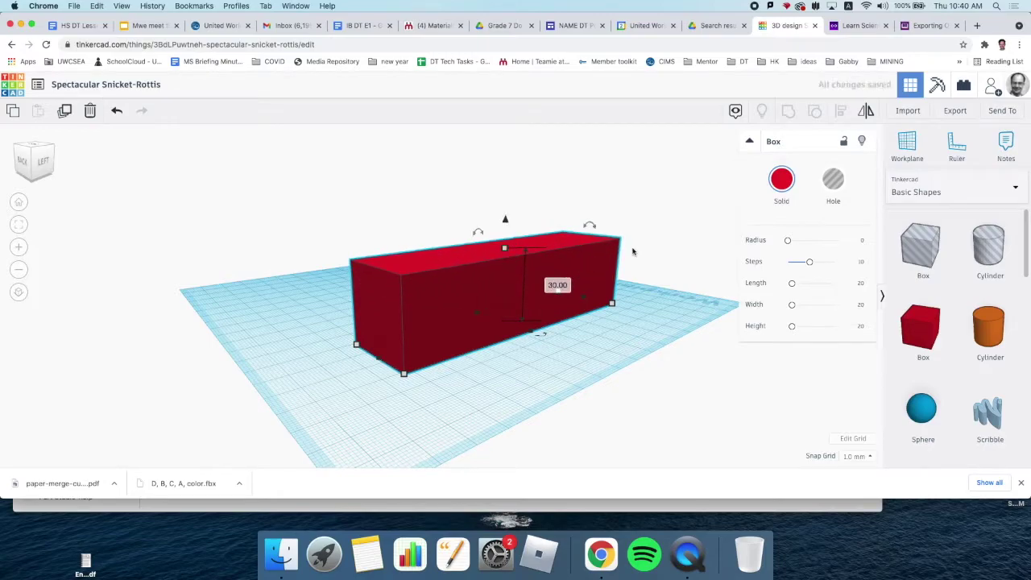
right_drag(645, 250, 503, 275)
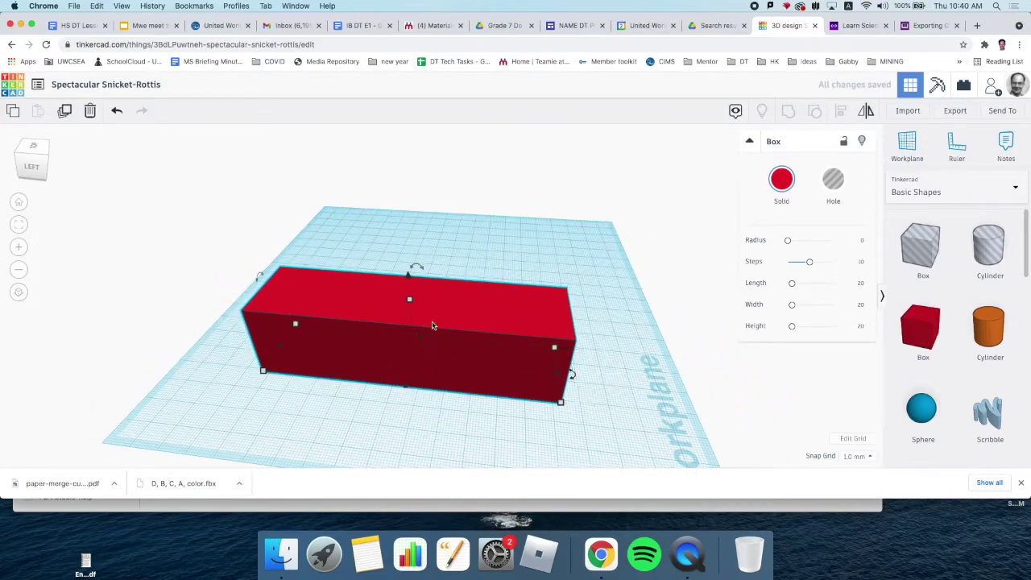
click(462, 315)
right_drag(583, 367, 546, 366)
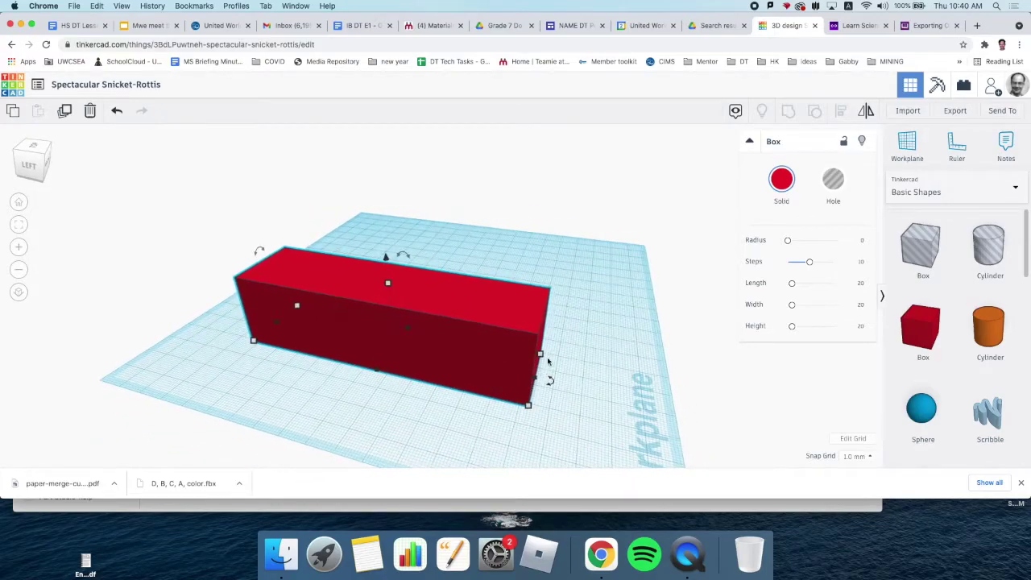
mouse_move(543, 357)
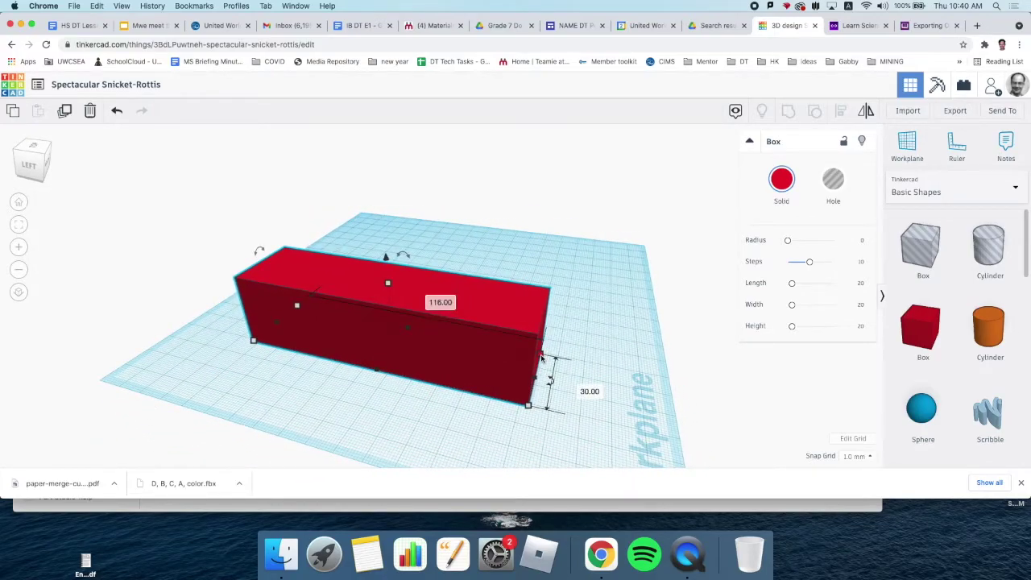
drag(542, 357, 634, 374)
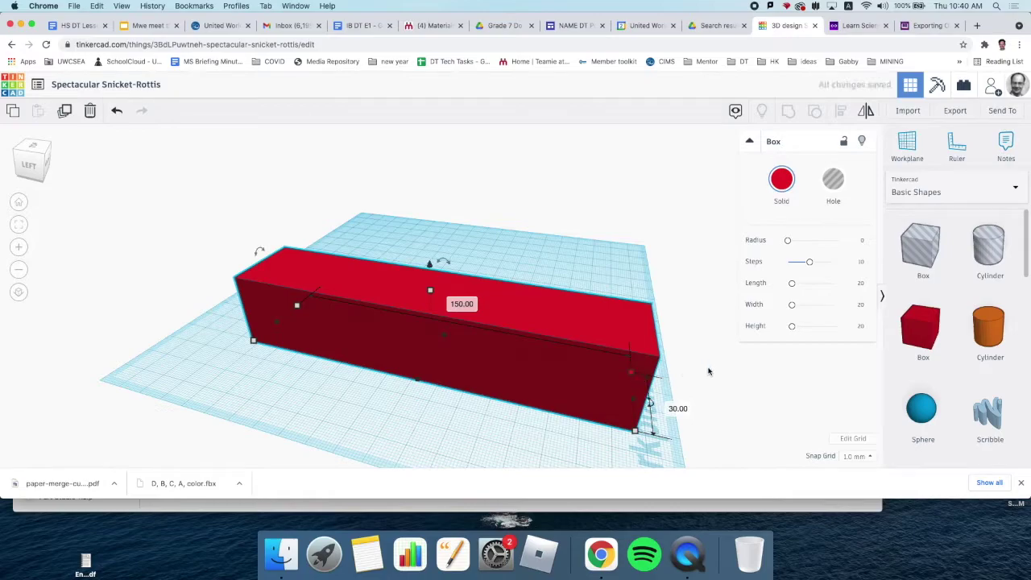
right_drag(709, 371, 516, 362)
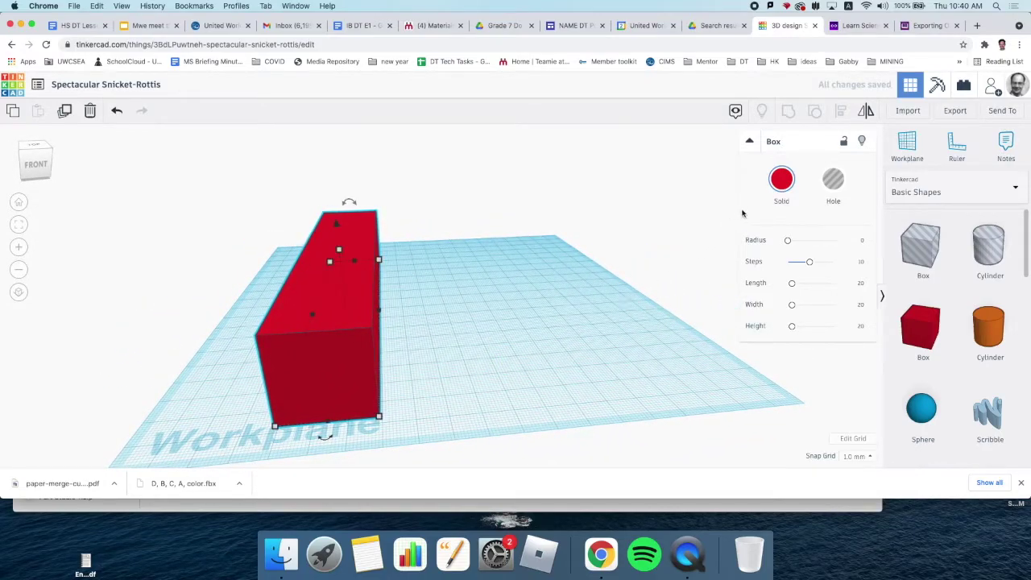
Step: Recolour the bar tan and deselect it
click(781, 179)
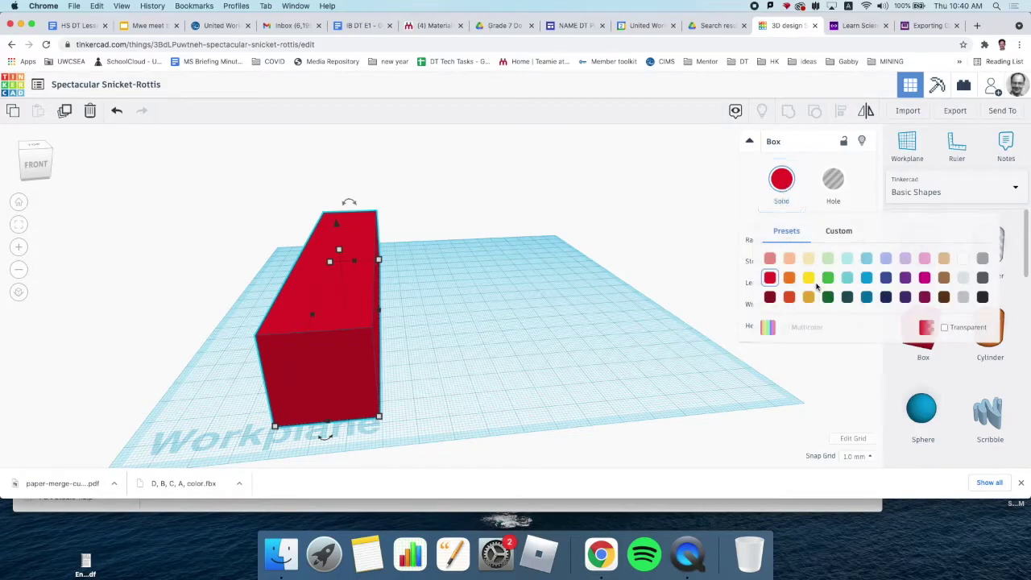
click(944, 259)
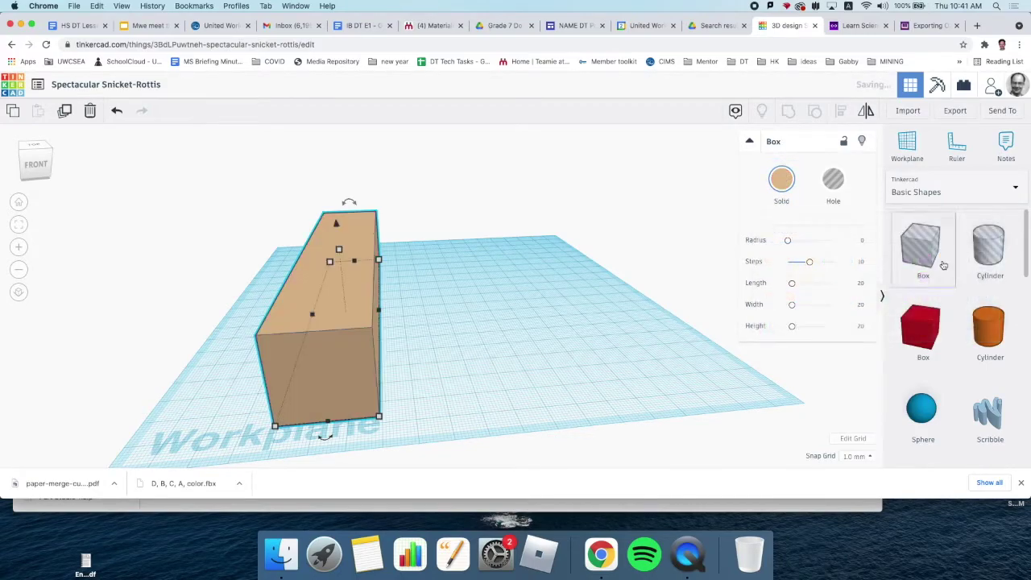
right_drag(536, 326, 429, 328)
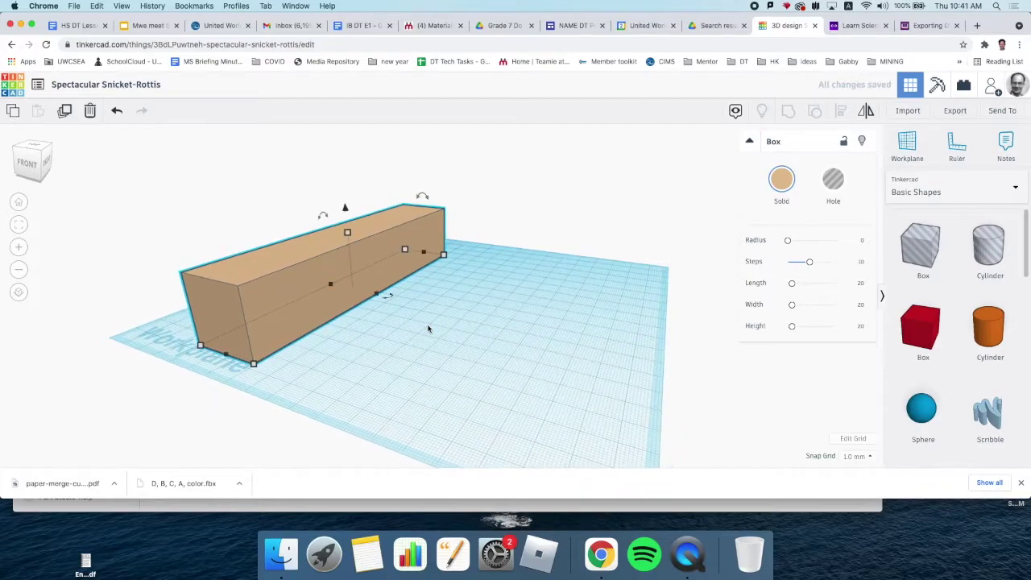
click(427, 350)
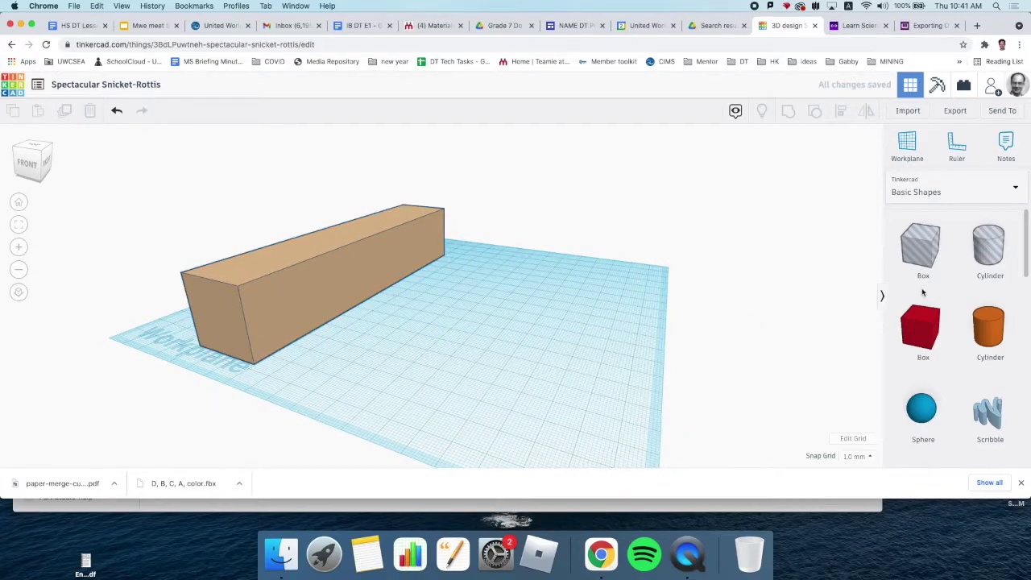
Step: Add a second red box and stretch it into a long bar beside the tan beam
click(914, 330)
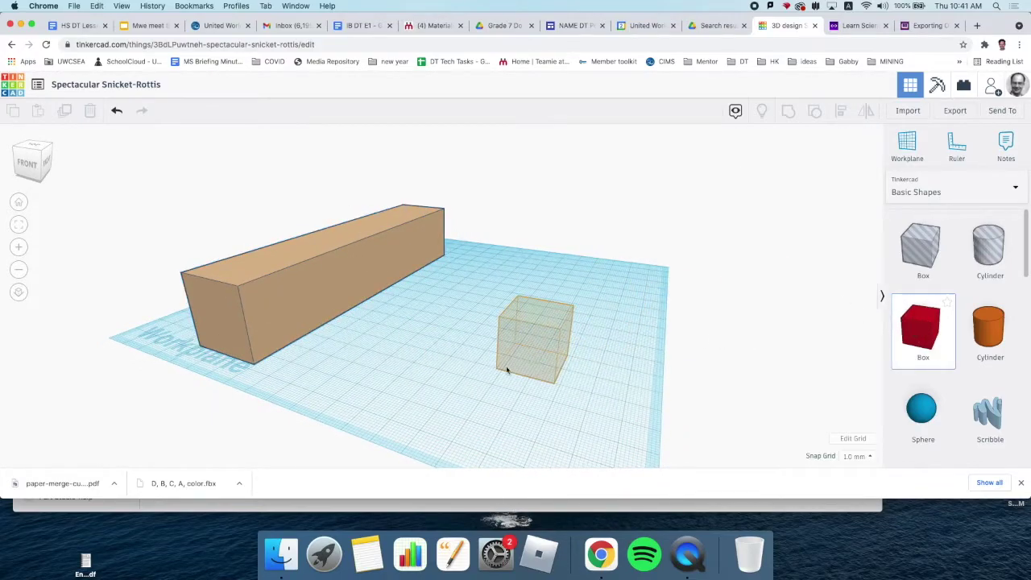
click(357, 378)
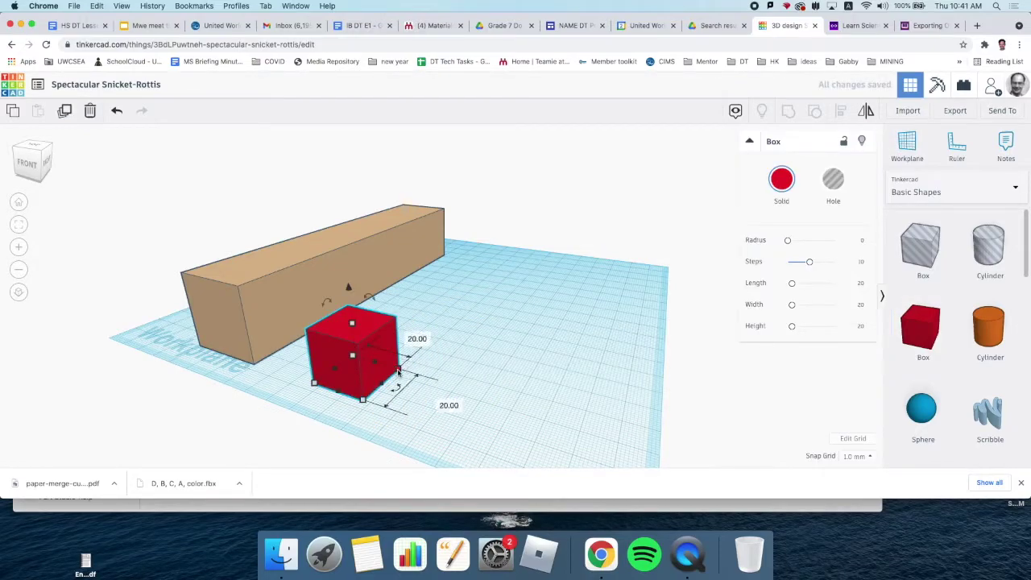
drag(397, 369, 514, 267)
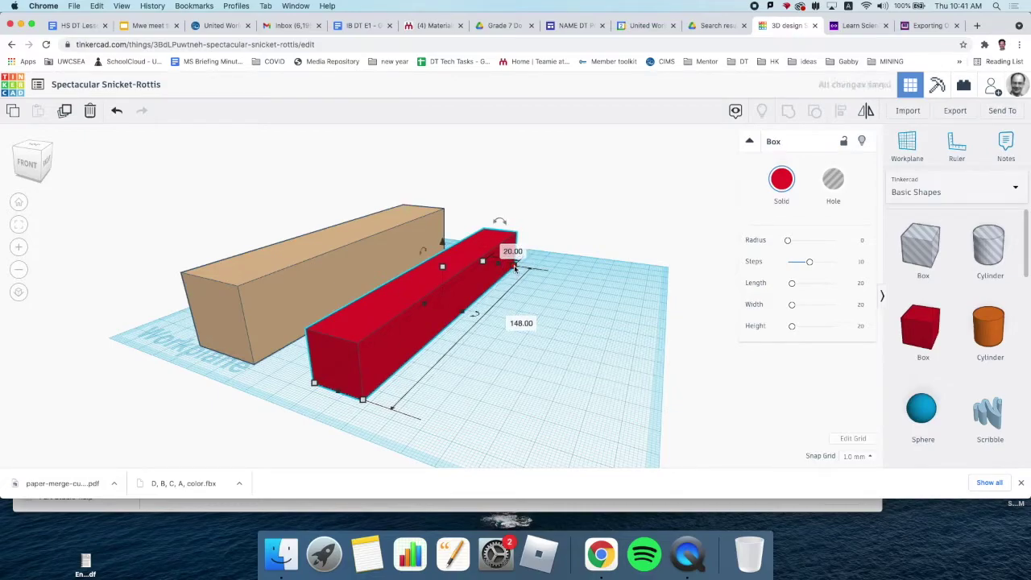
Step: Size the new bar to 150 long, 15 wide and 15 high
click(520, 325)
key(Return)
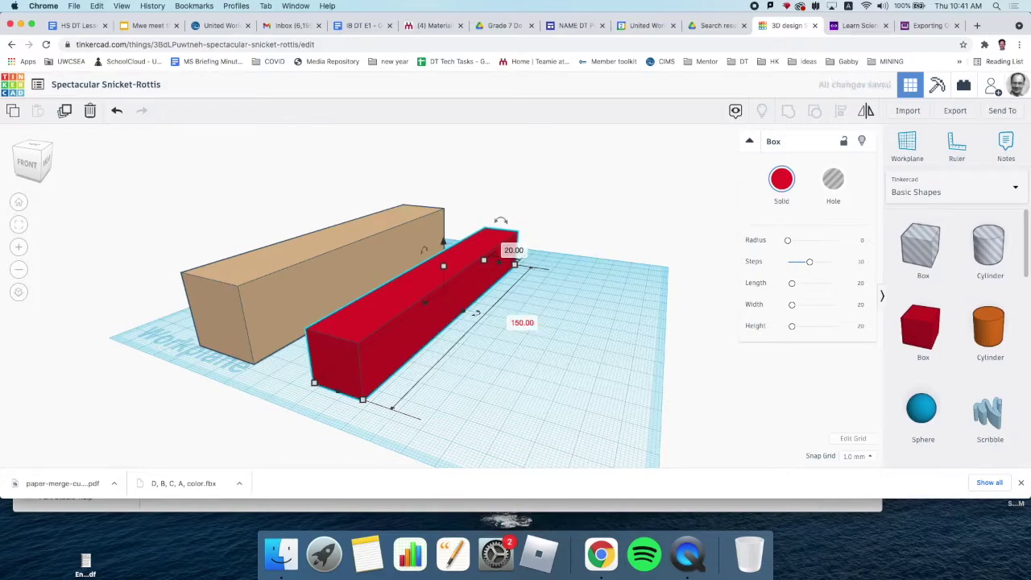
click(515, 250)
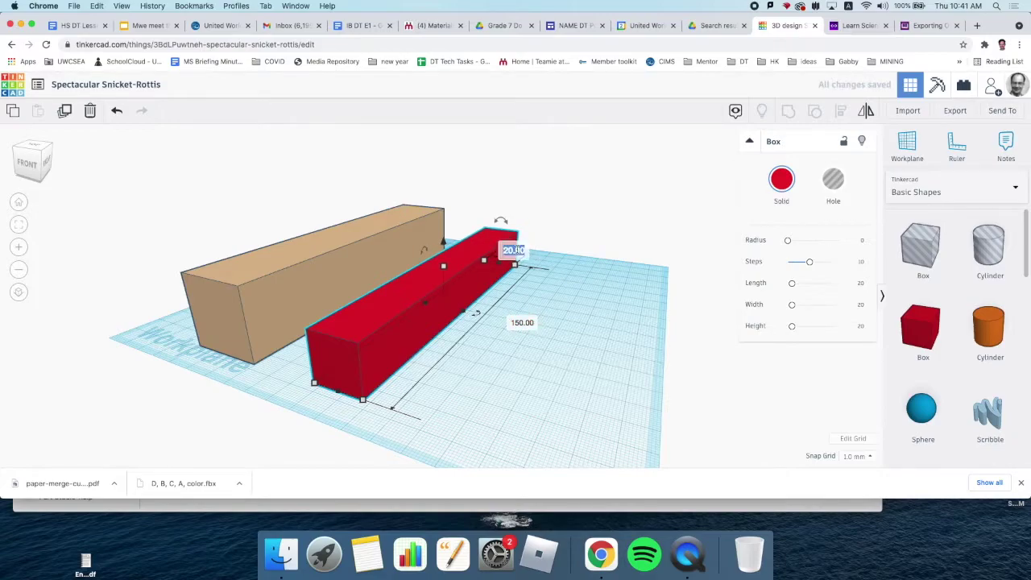
text(15)
key(Return)
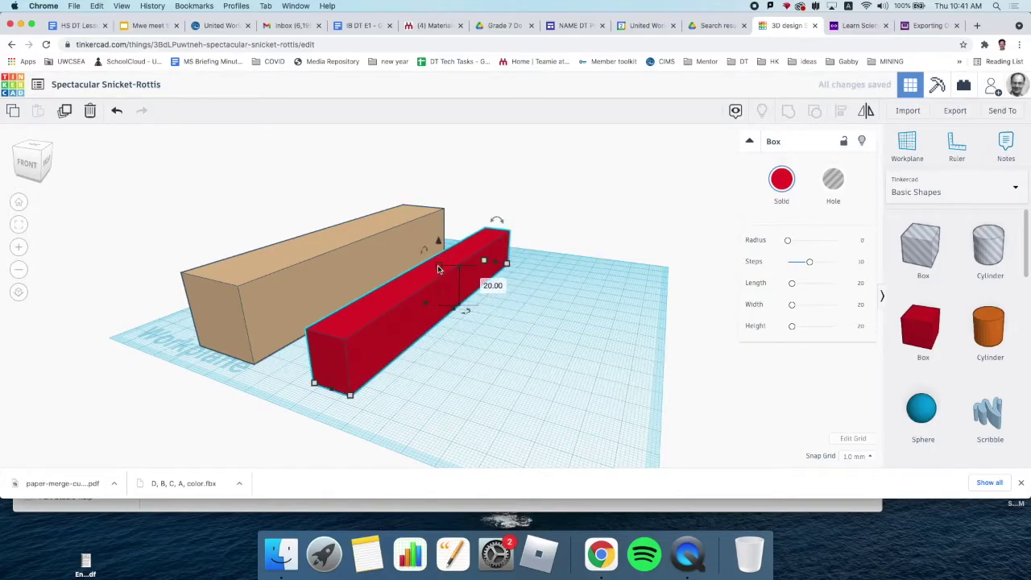
click(493, 286)
text(15)
key(Return)
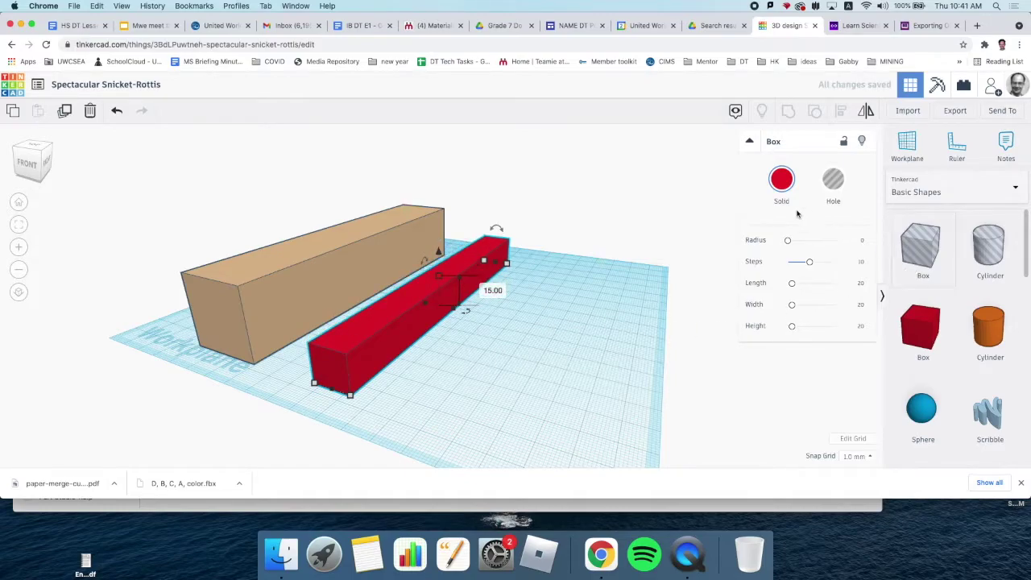
click(781, 179)
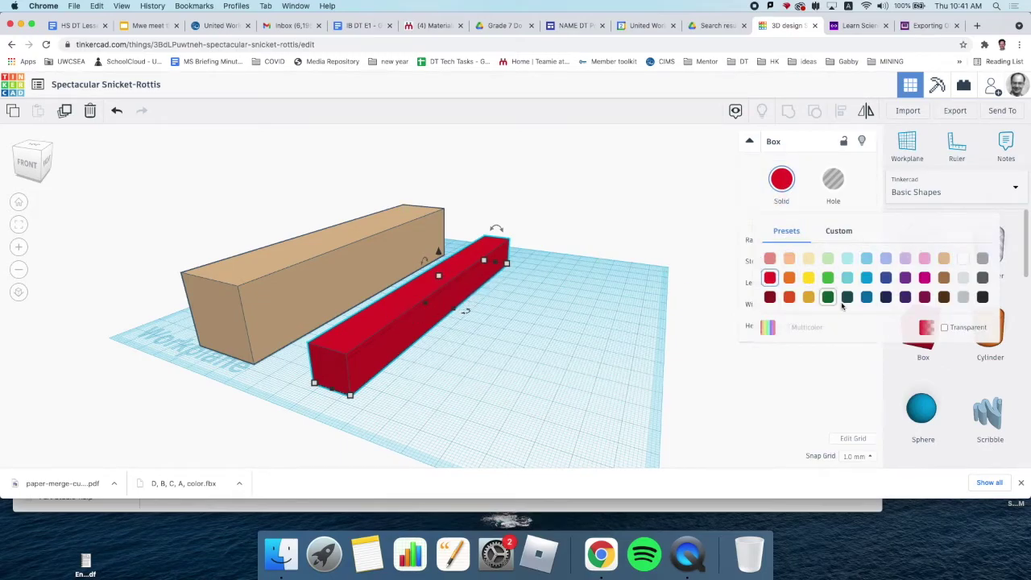
Step: Turn the narrow bar tan and deselect it
click(946, 262)
click(476, 367)
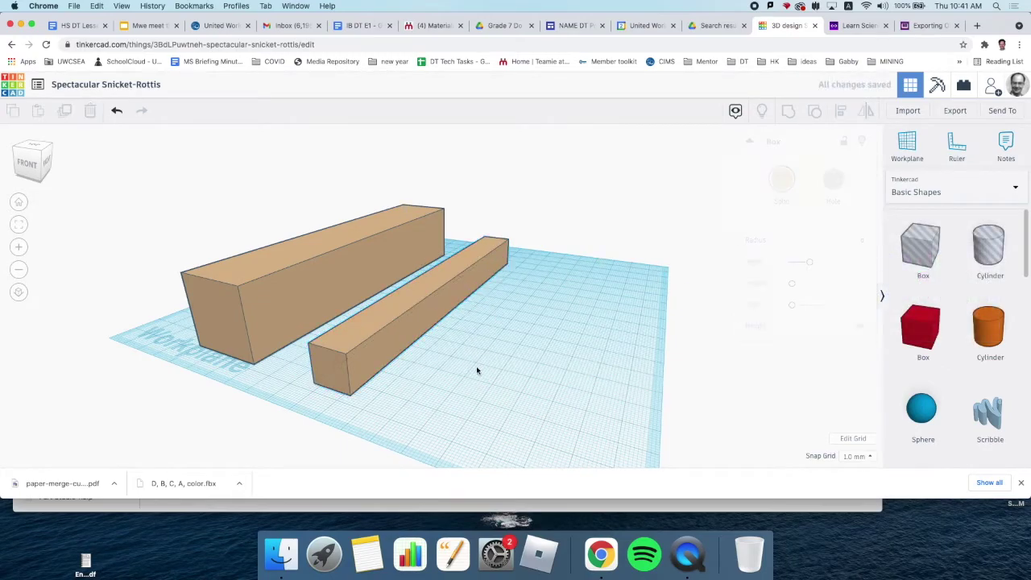
right_drag(477, 370, 484, 419)
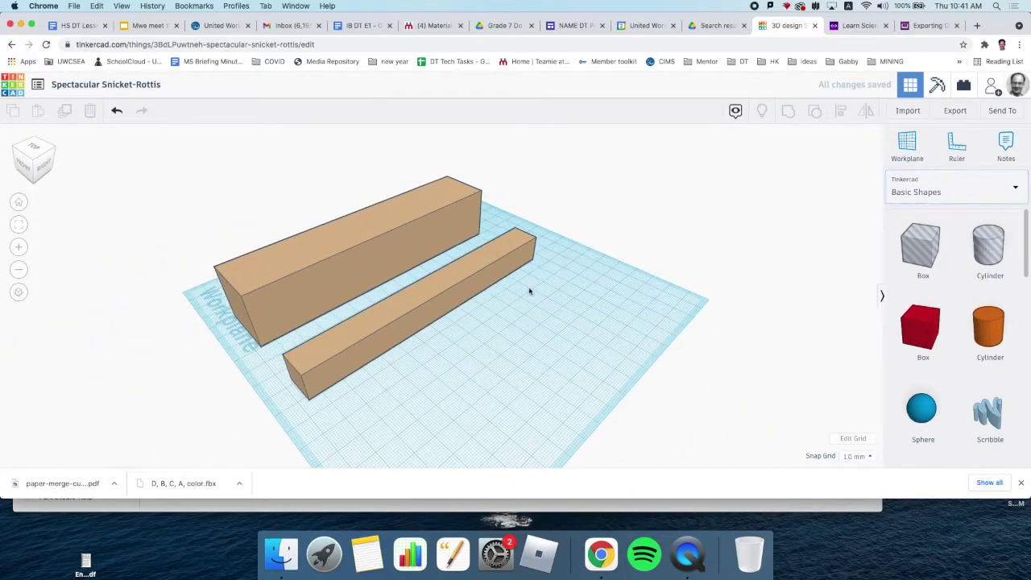
Step: Reselect the narrow bar, view the custom colour wheel, then return to the presets
click(463, 278)
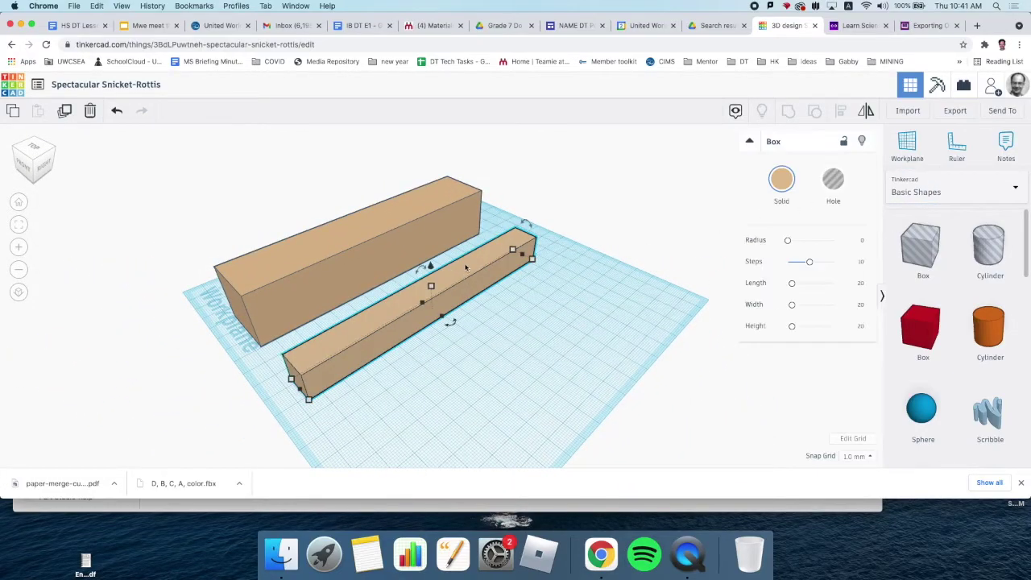
click(786, 184)
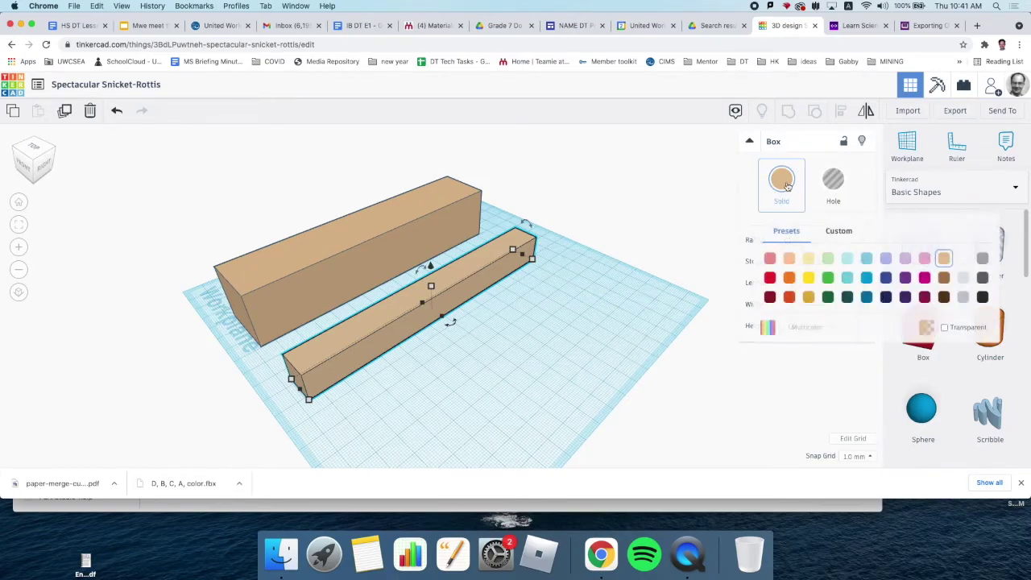
click(838, 232)
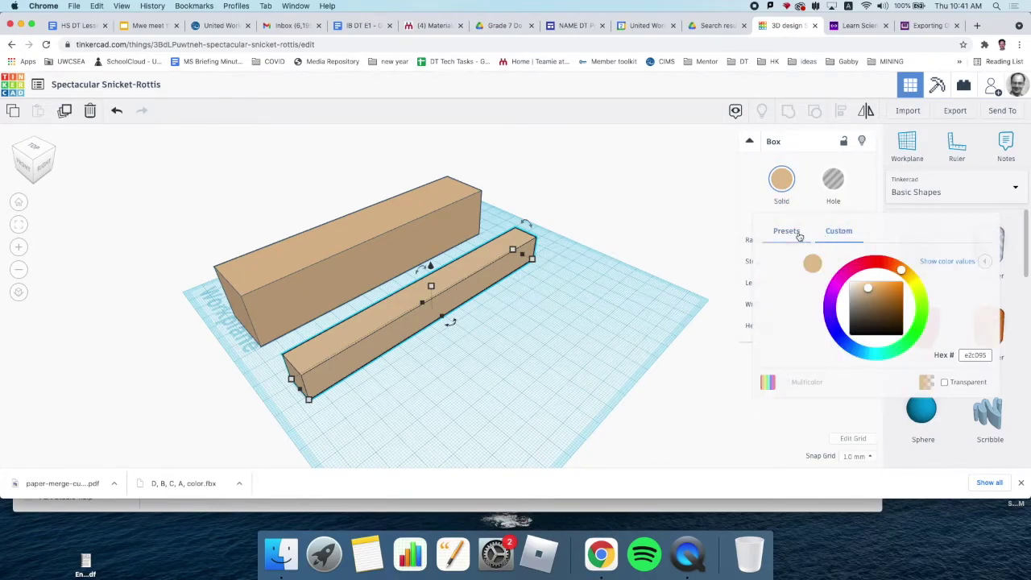
click(789, 231)
click(611, 355)
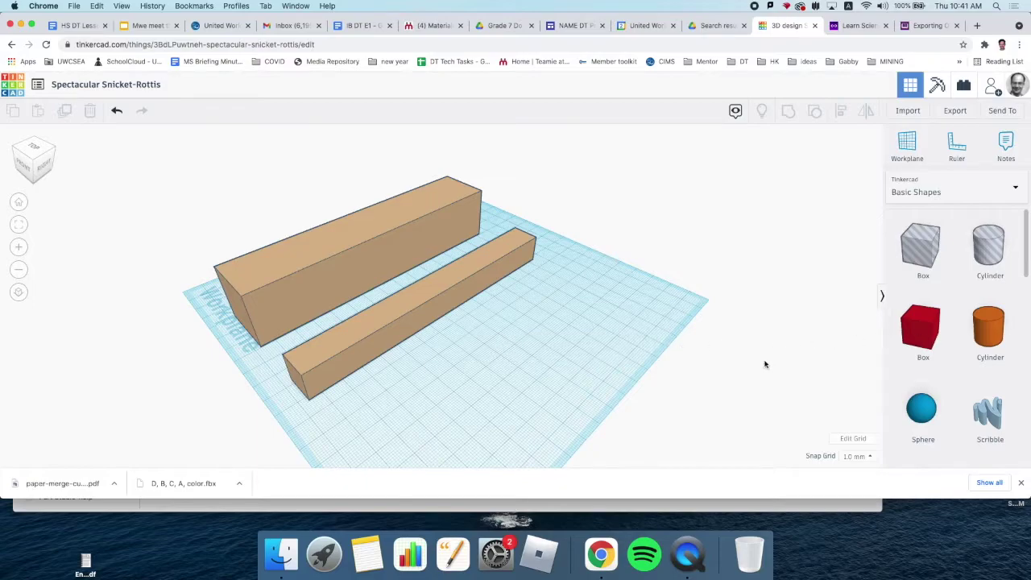
scroll(961, 372, down, 5)
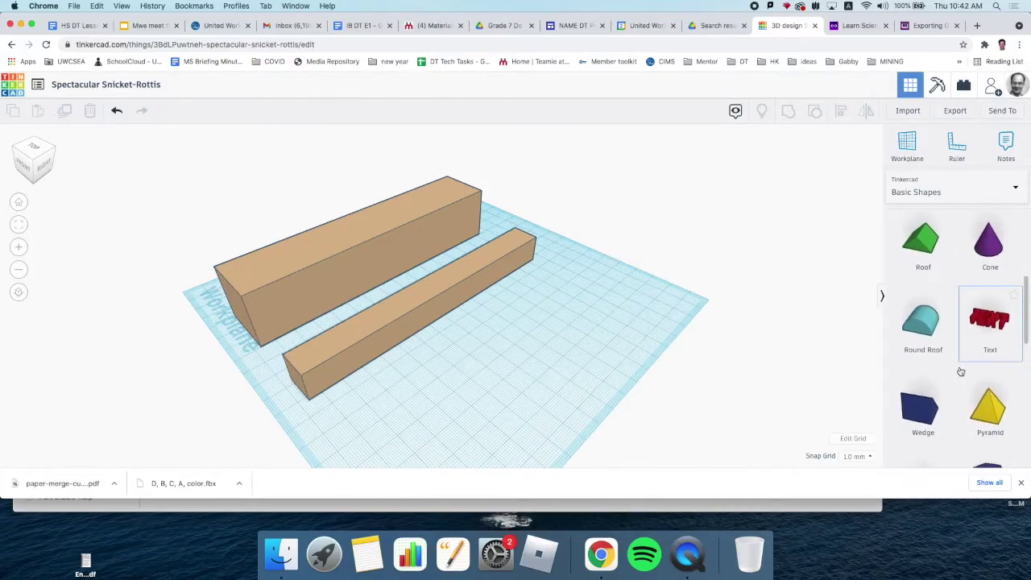
scroll(961, 372, down, 2)
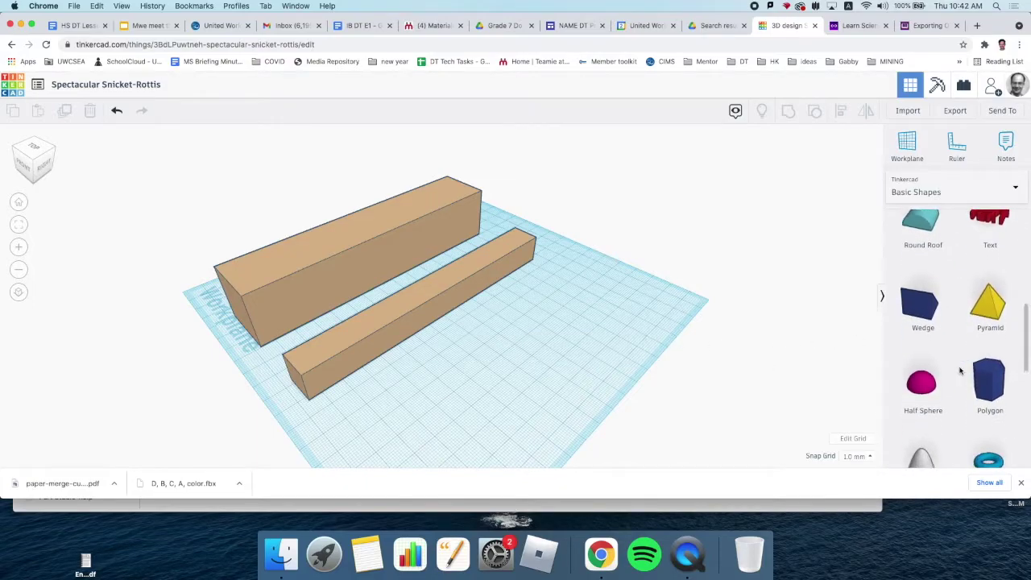
scroll(961, 370, down, 1)
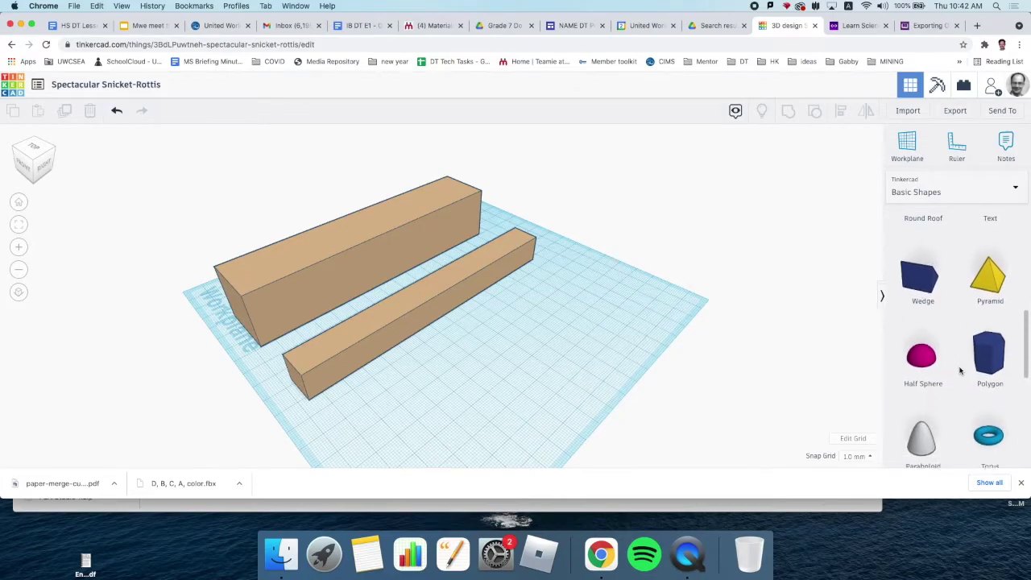
scroll(960, 371, down, 7)
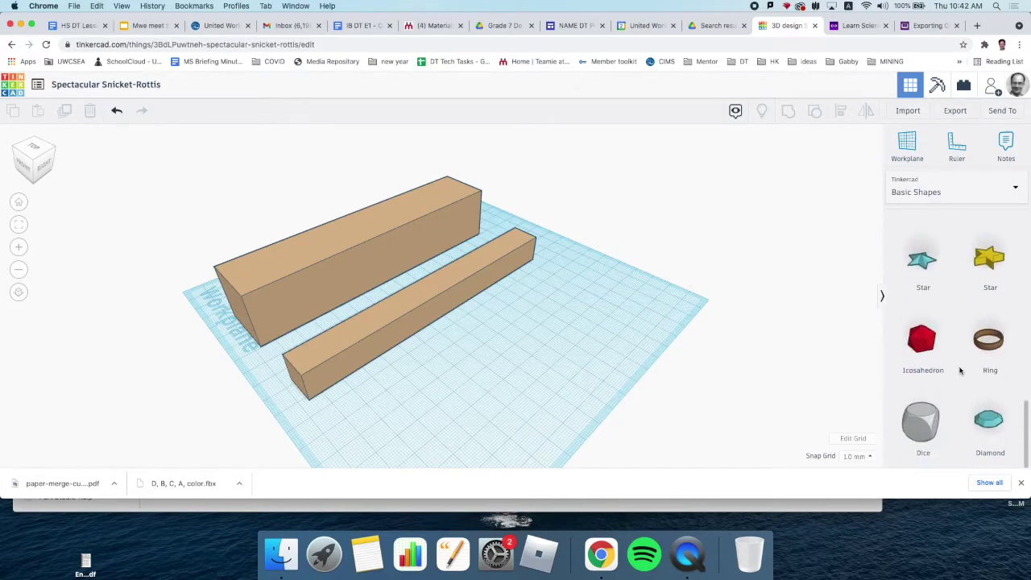
scroll(960, 371, up, 10)
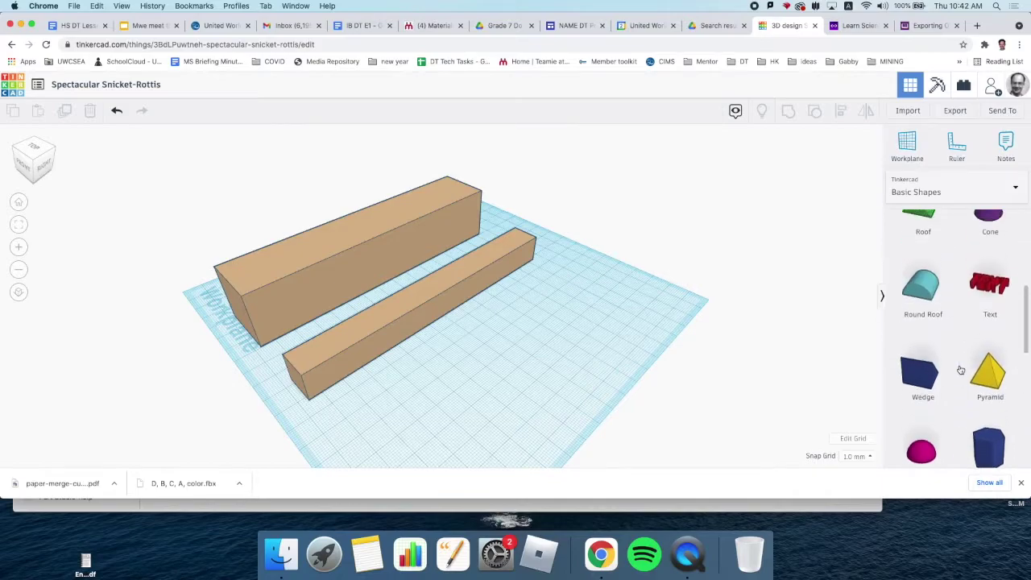
scroll(960, 370, up, 7)
scroll(960, 369, down, 4)
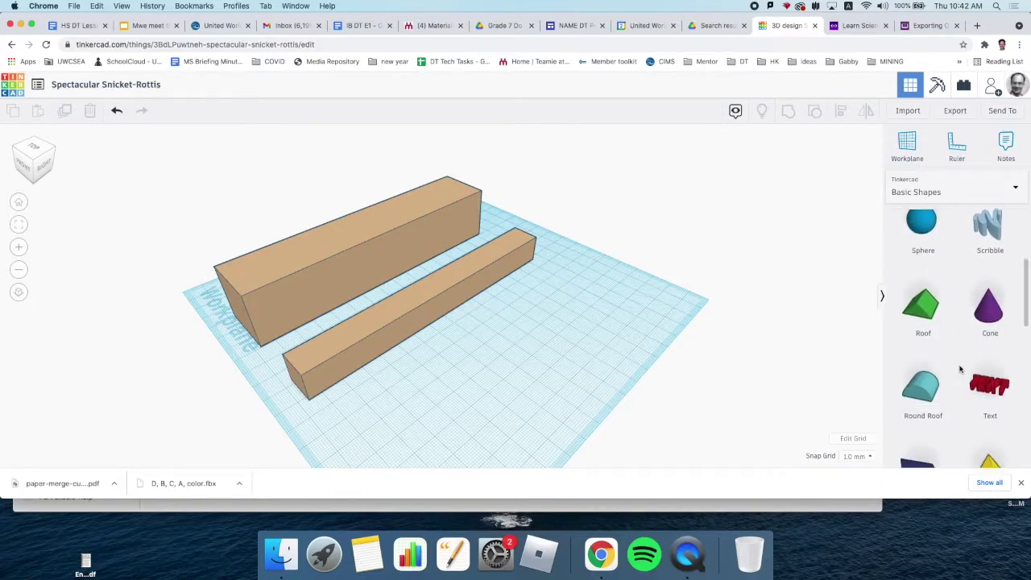
scroll(960, 369, down, 2)
scroll(960, 369, up, 1)
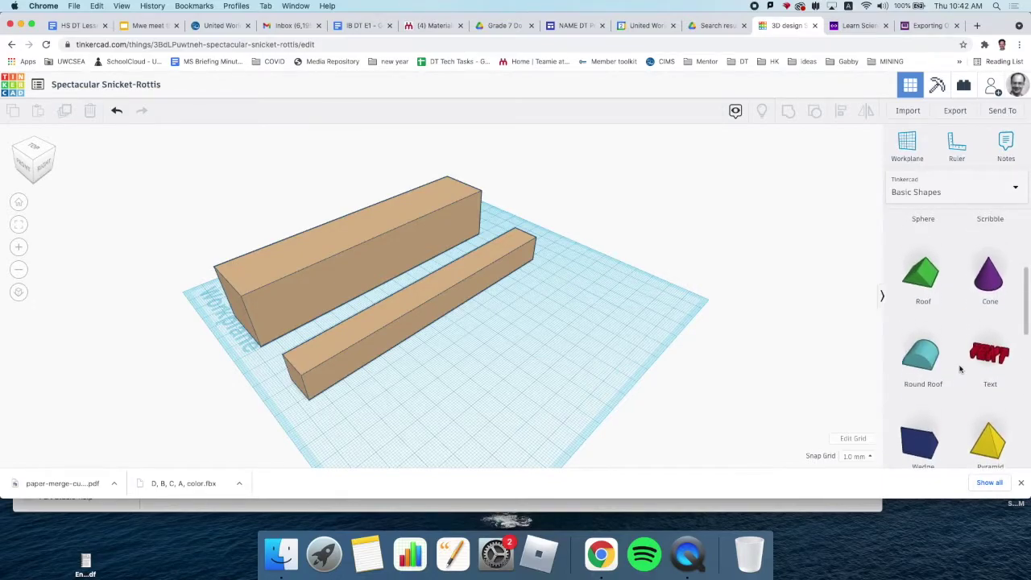
scroll(967, 367, up, 1)
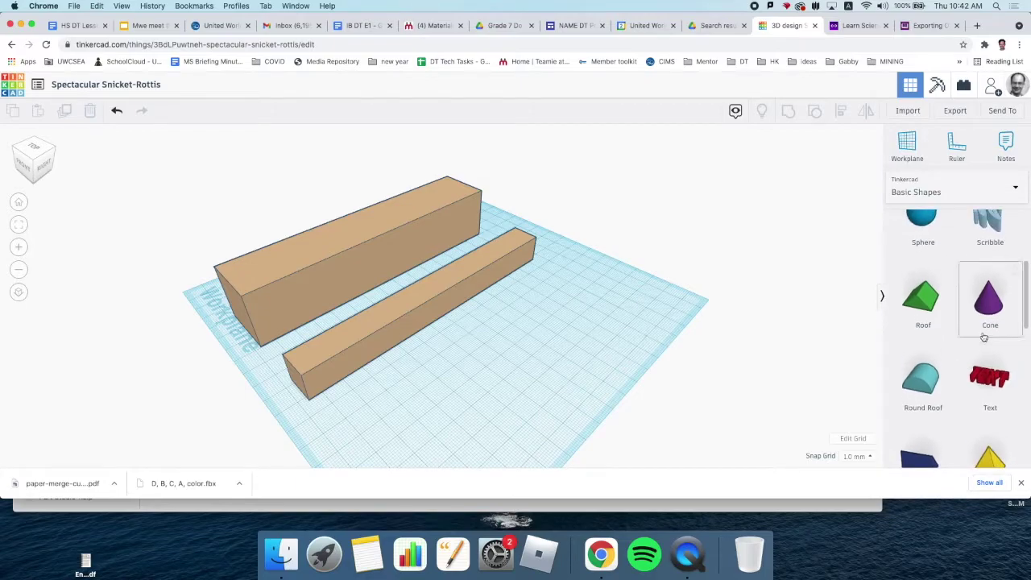
scroll(984, 337, up, 1)
Step: Add a green Roof wedge and move it to the left behind the boxes
drag(918, 323, 525, 345)
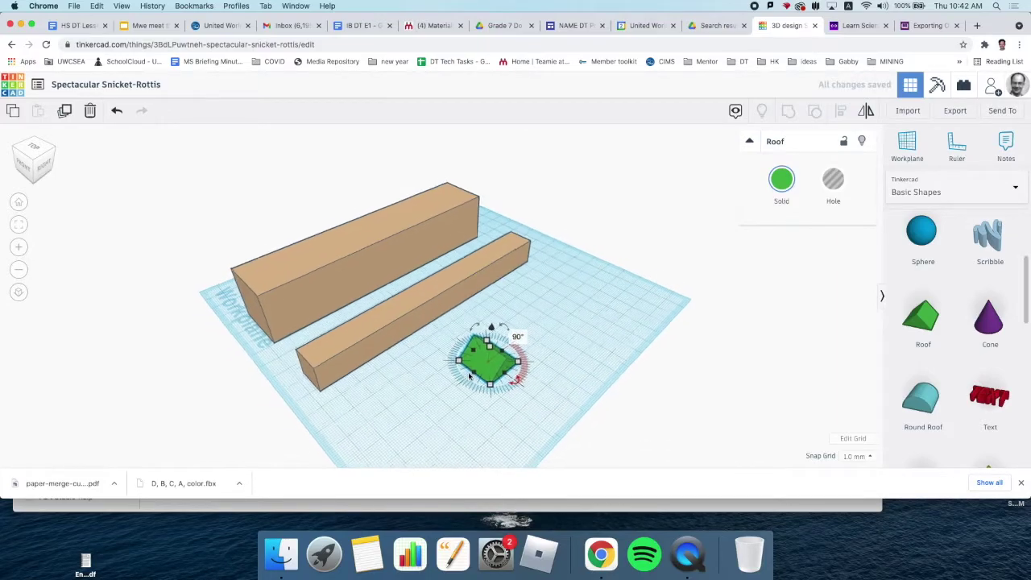
scroll(470, 377, up, 3)
scroll(496, 366, down, 2)
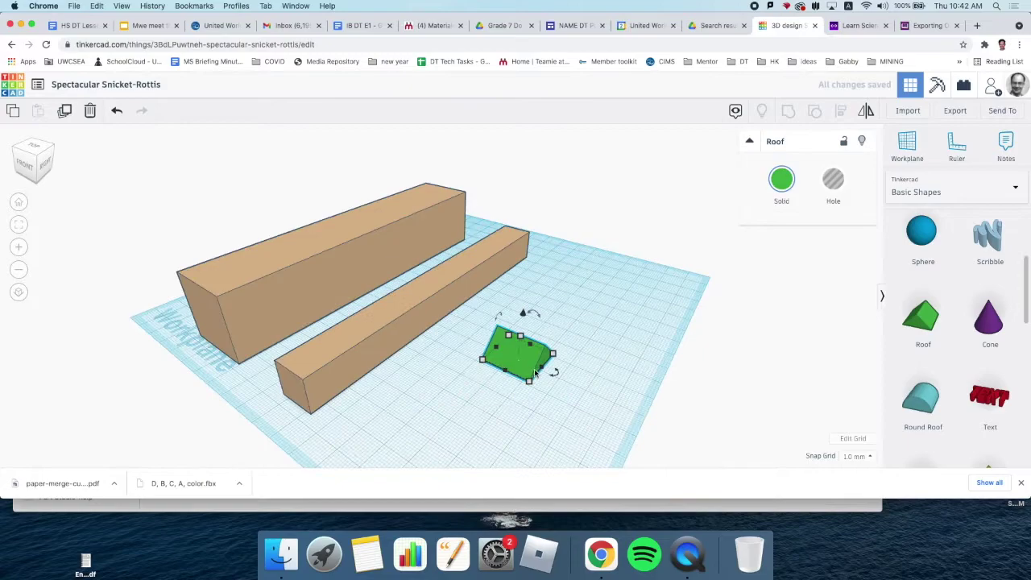
drag(523, 364, 178, 309)
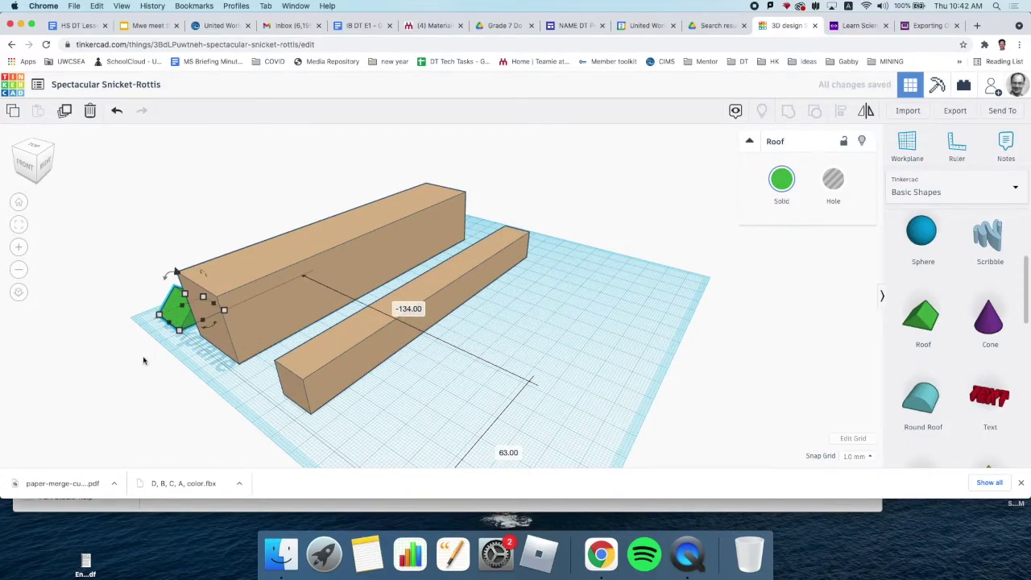
right_drag(154, 361, 493, 332)
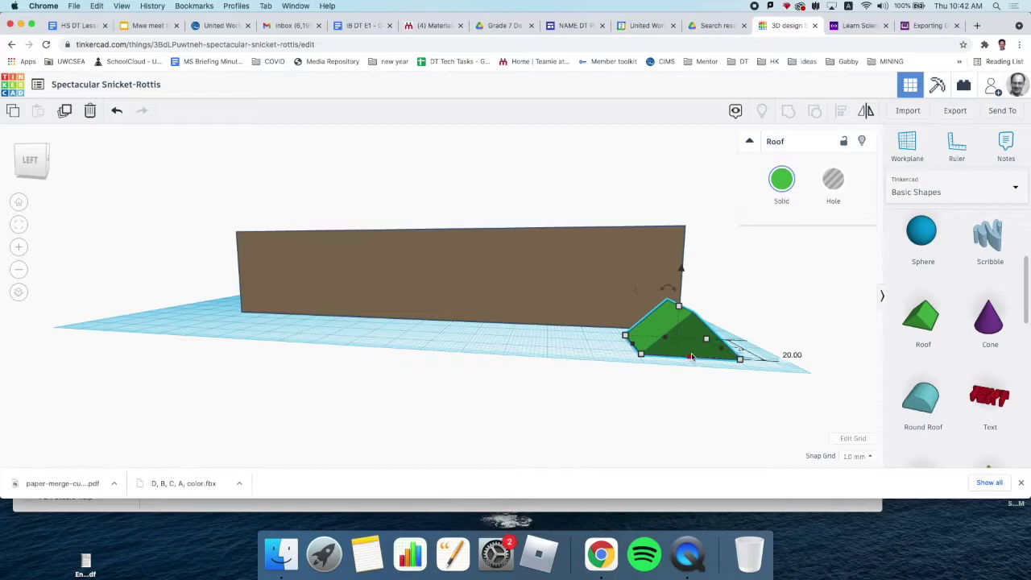
right_drag(691, 355, 659, 362)
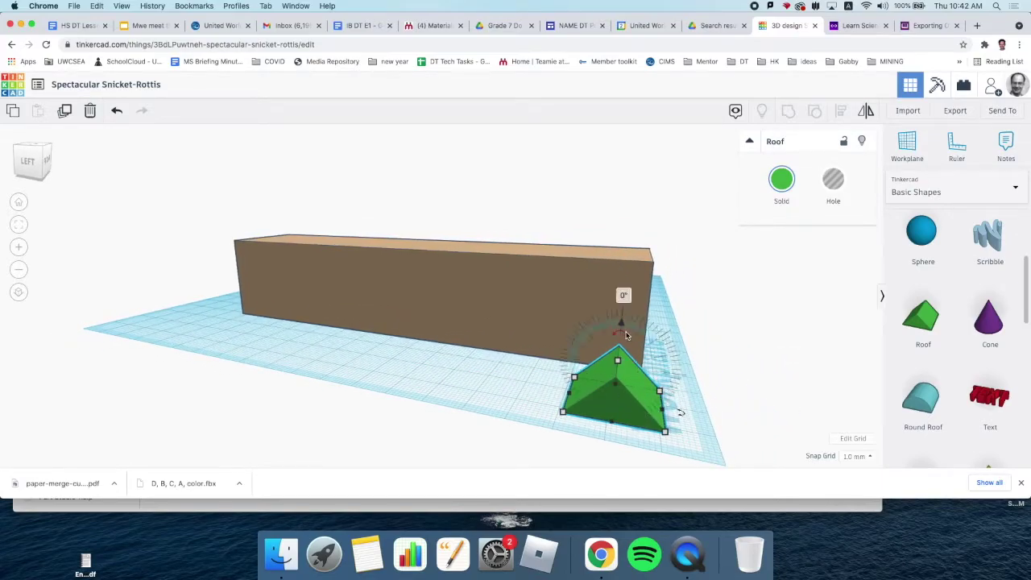
Step: Rotate the roof onto its side and slide it along the larger tan box
drag(624, 333, 546, 416)
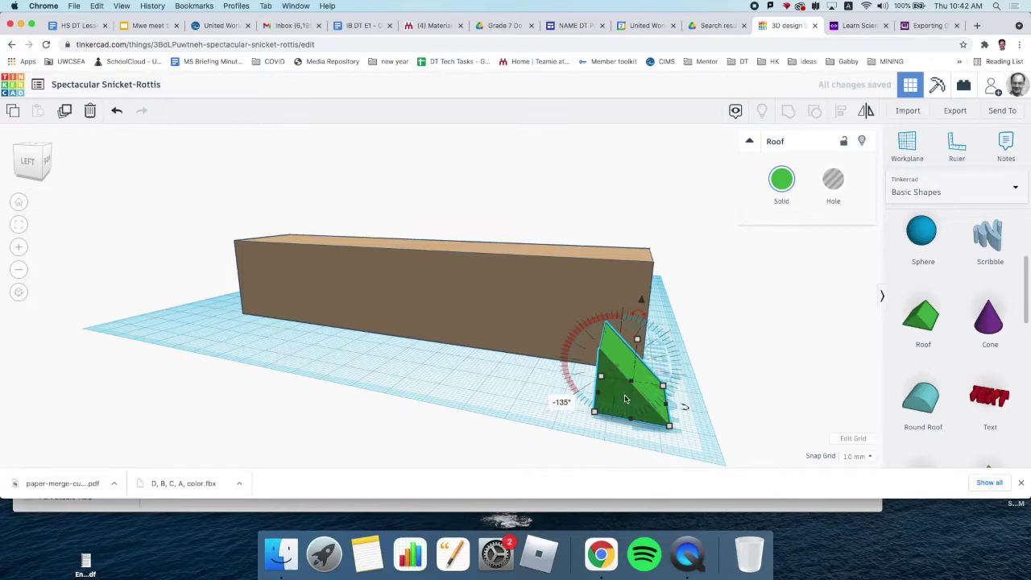
drag(625, 398, 653, 384)
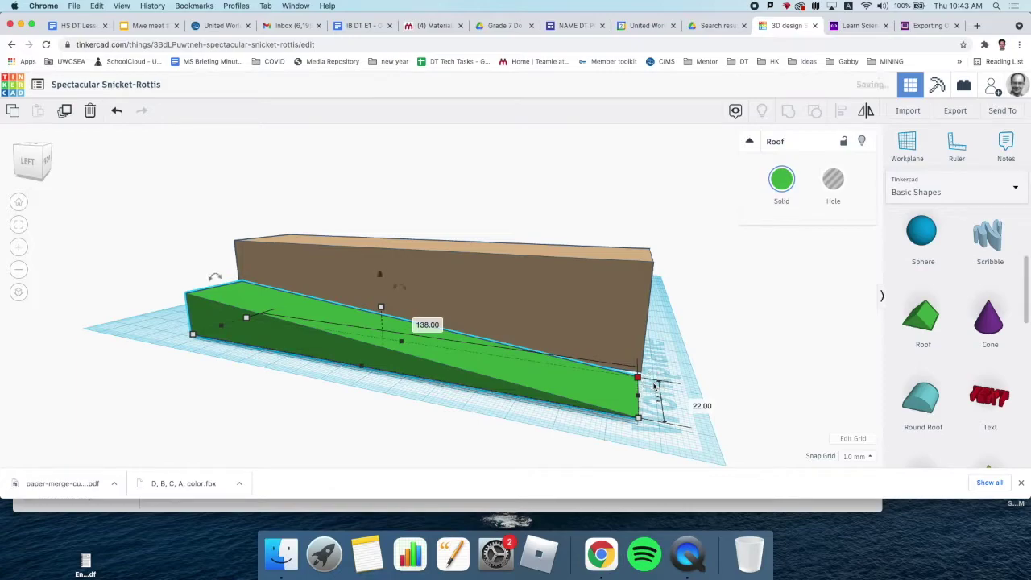
click(423, 326)
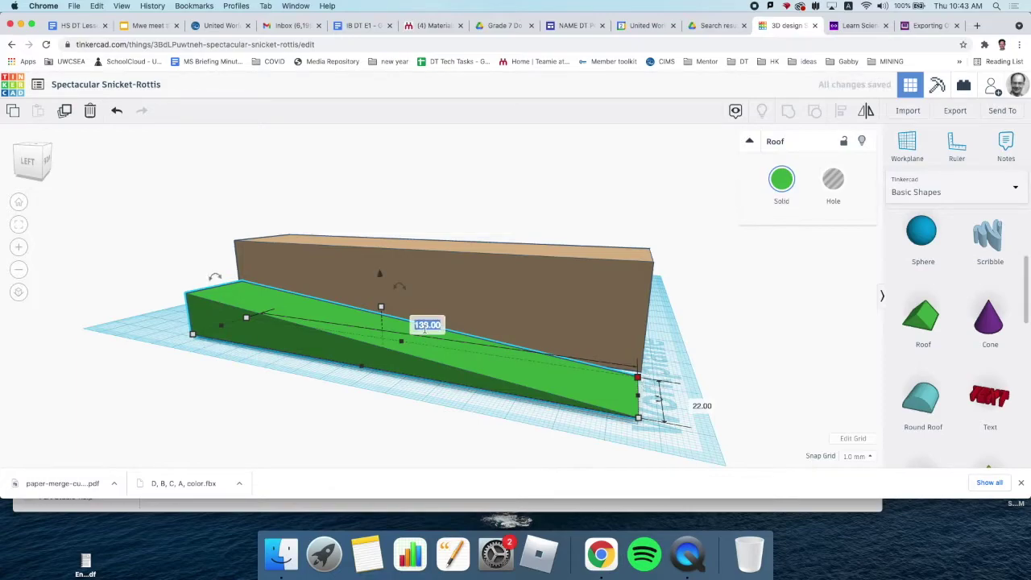
Step: Set the roof length to 150 and make the wedge much taller
text(150)
key(Return)
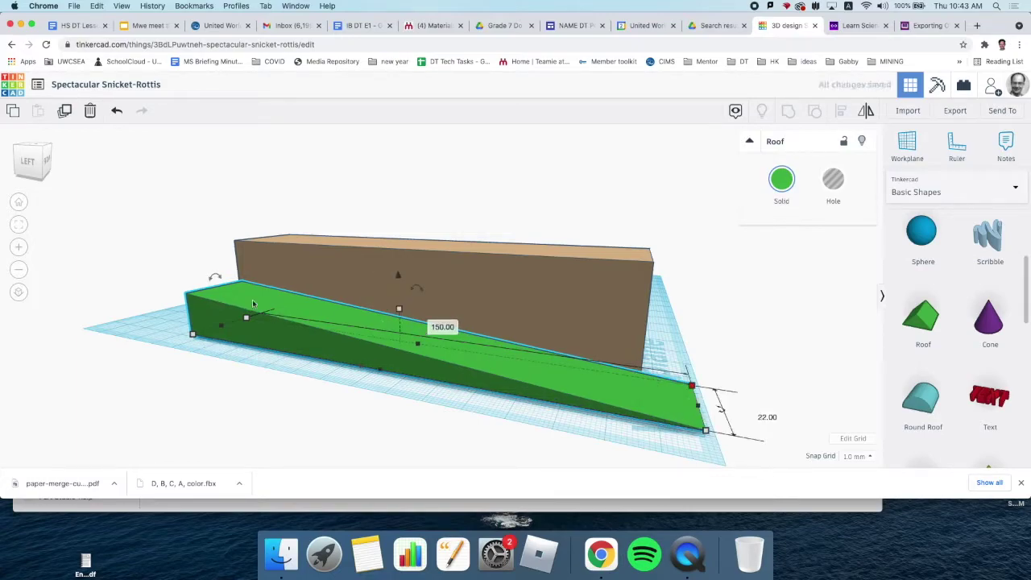
drag(401, 311, 395, 158)
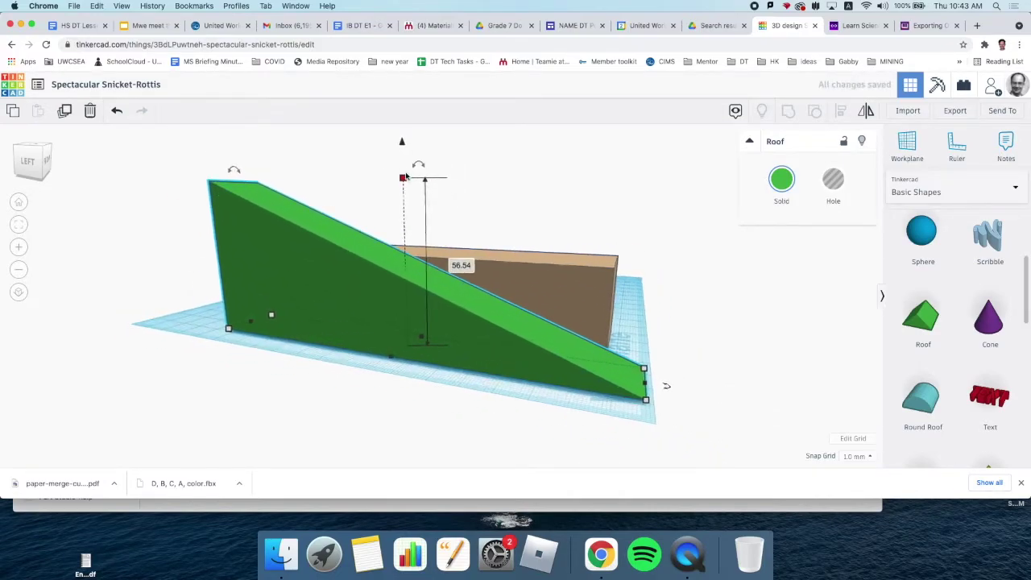
right_drag(524, 214, 228, 226)
right_drag(326, 200, 310, 194)
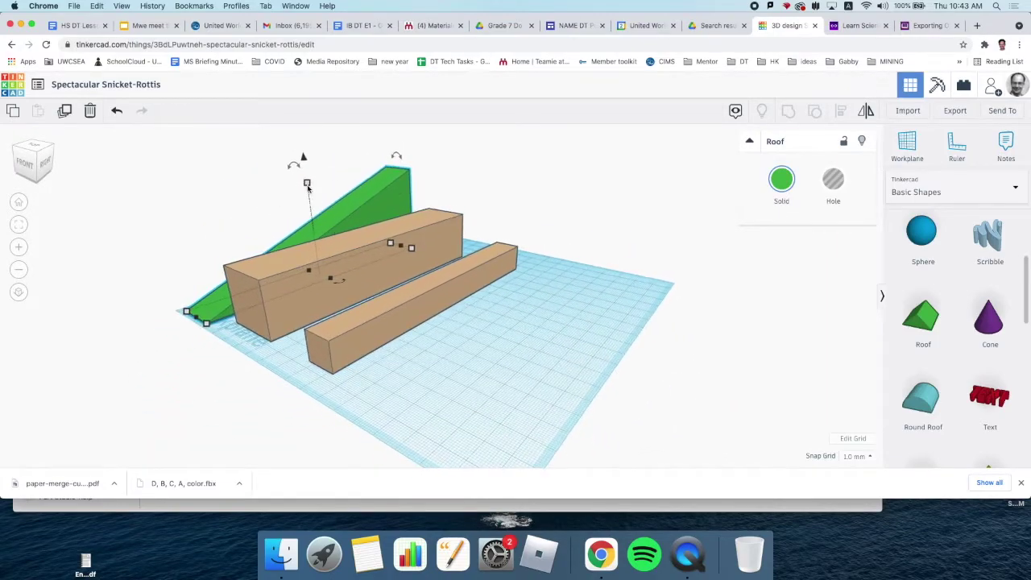
scroll(307, 191, up, 5)
scroll(307, 190, down, 8)
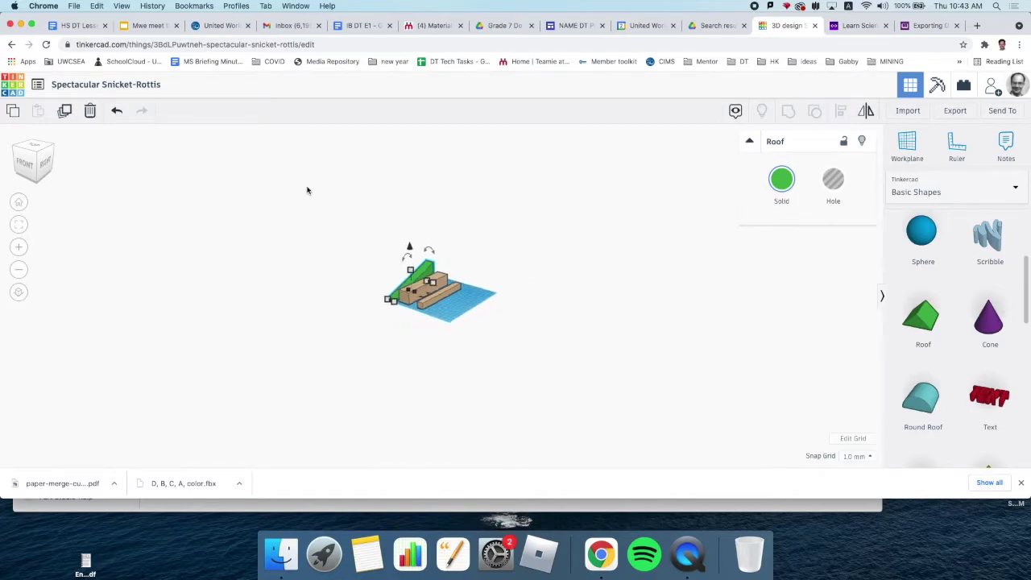
scroll(307, 191, up, 8)
scroll(307, 190, down, 5)
scroll(307, 190, up, 7)
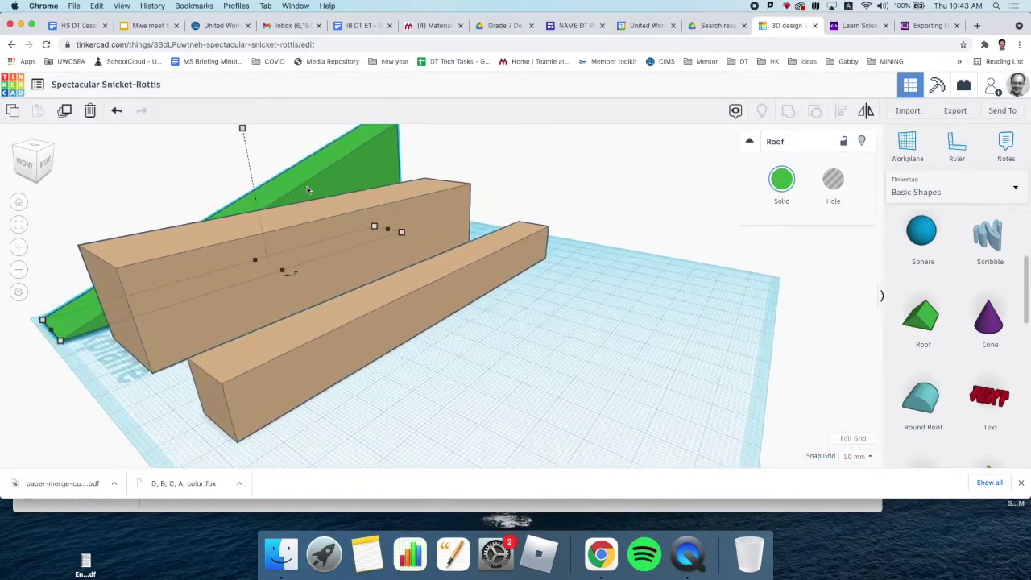
scroll(307, 190, down, 3)
scroll(307, 190, down, 4)
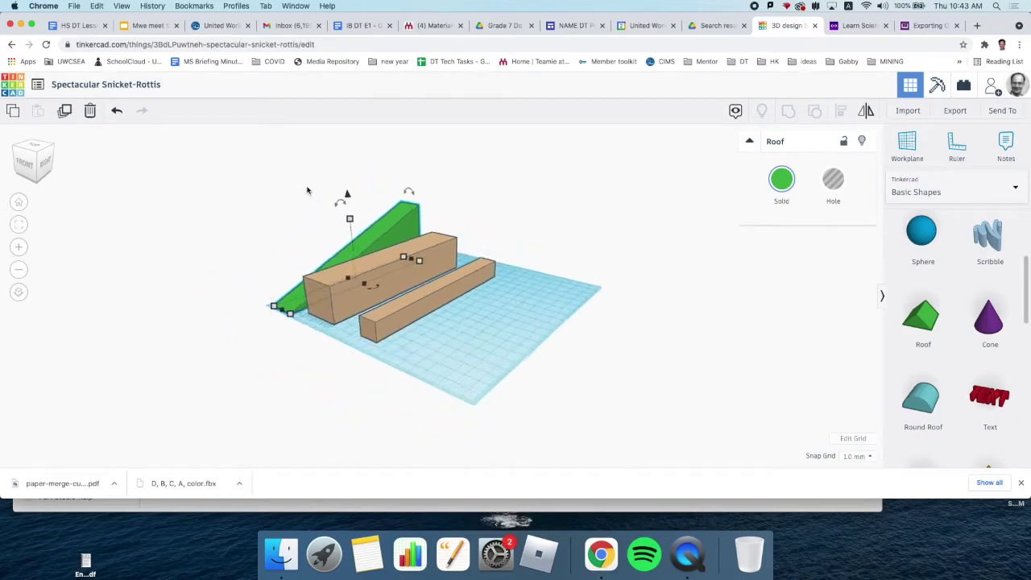
Step: Raise the roof to about 109.54 tall and set its thickness to 3
drag(328, 200, 308, 115)
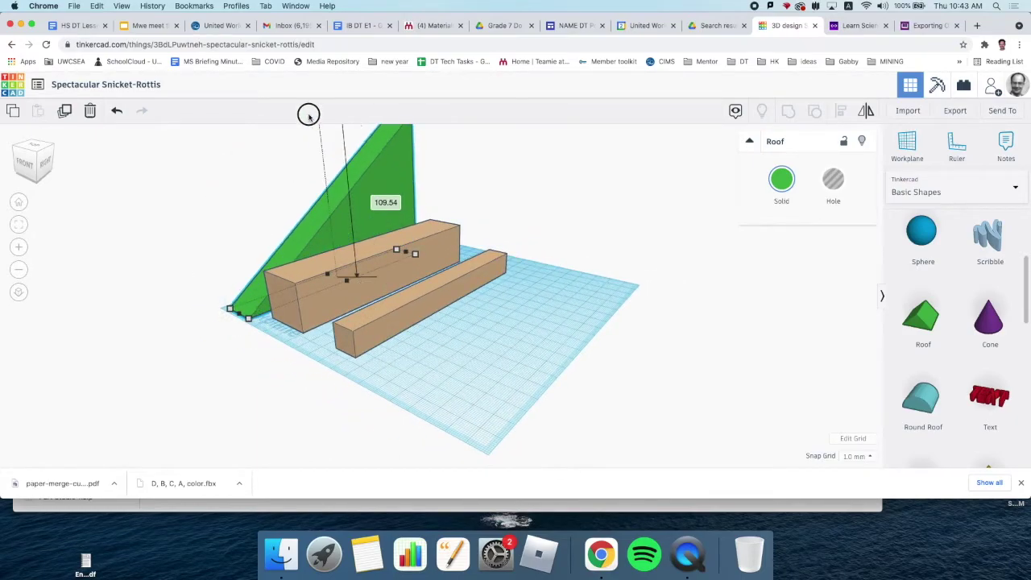
scroll(482, 209, up, 2)
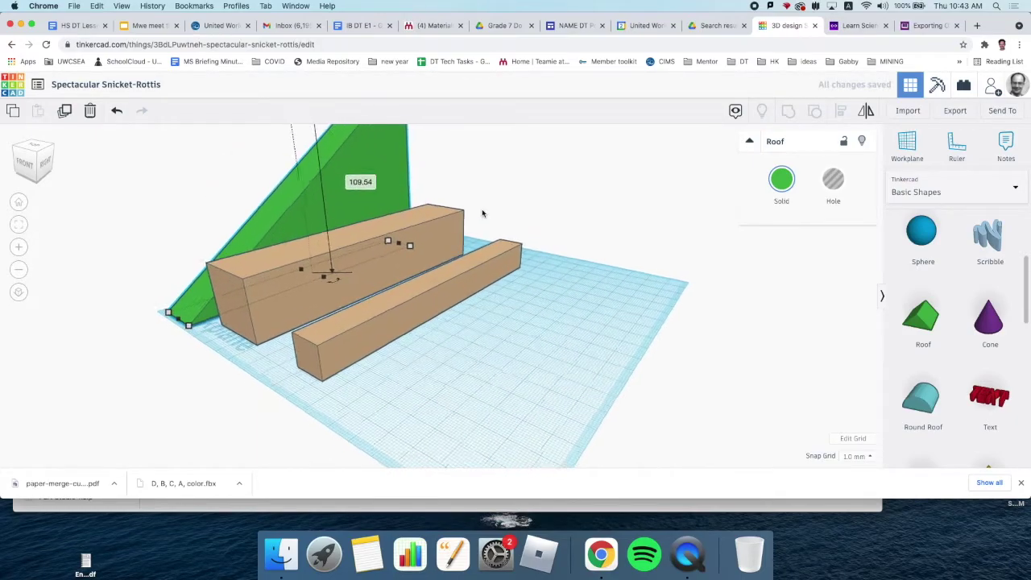
scroll(482, 209, down, 4)
right_drag(482, 212, 524, 206)
mouse_move(382, 421)
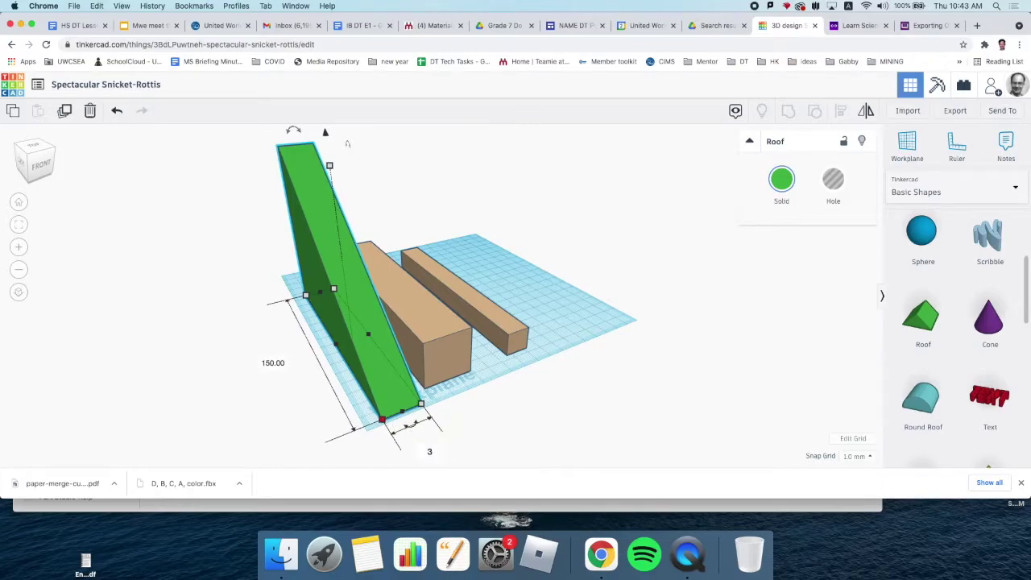
key(Return)
right_drag(555, 406, 338, 422)
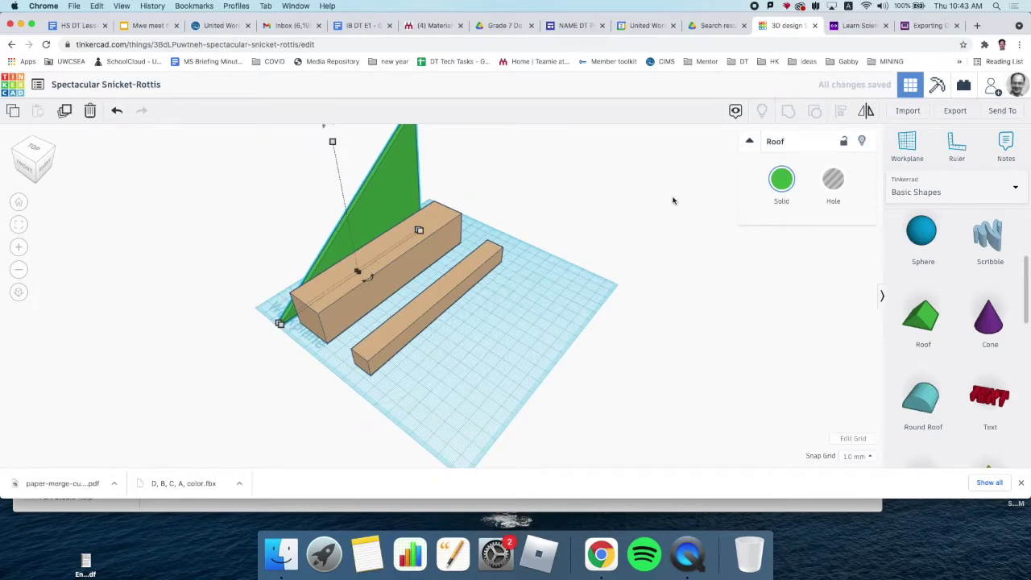
Step: Colour the roof yellow and check it from the front and side
click(781, 179)
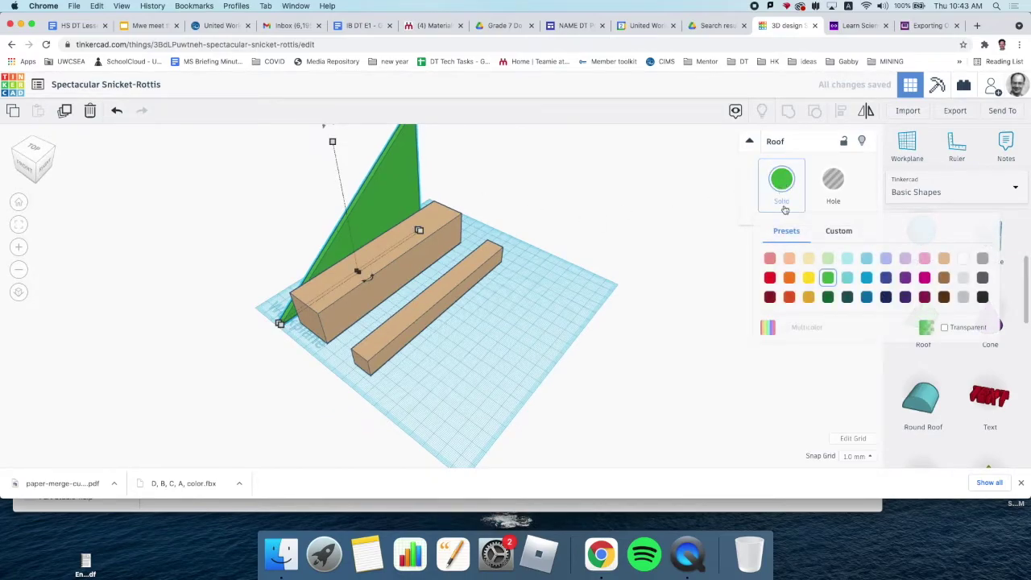
click(809, 278)
click(574, 296)
click(335, 307)
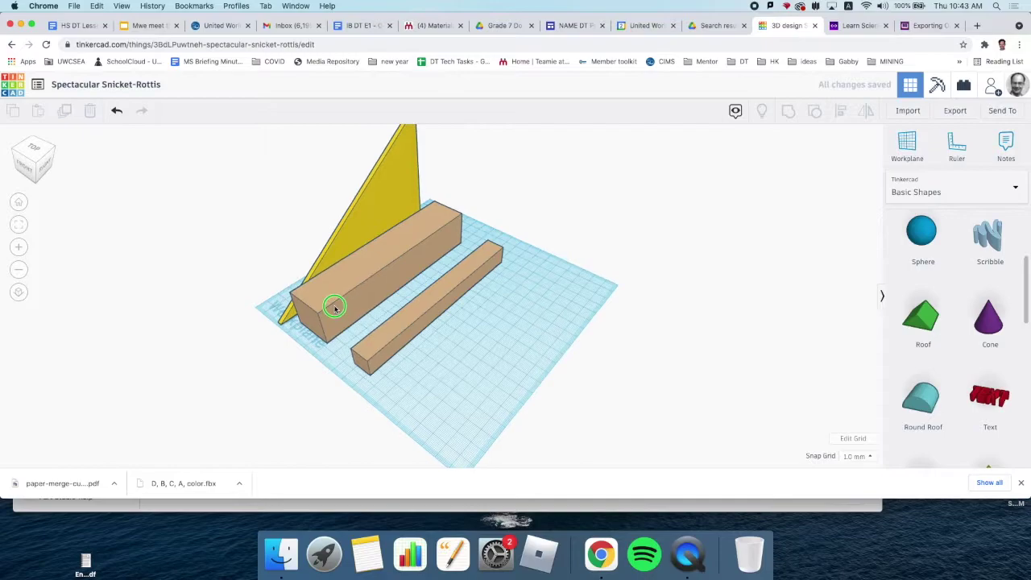
right_drag(335, 307, 443, 298)
right_drag(313, 336, 543, 368)
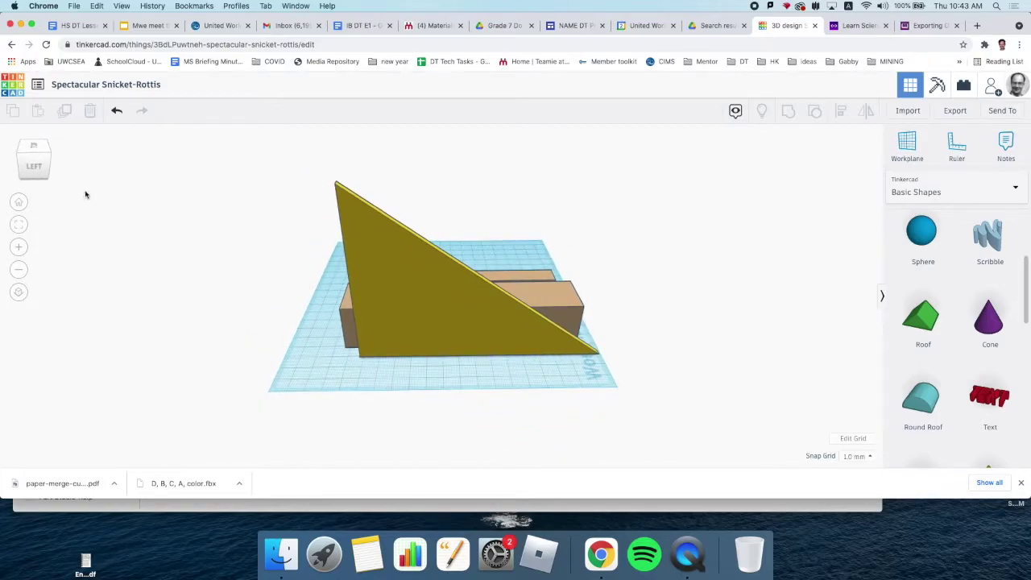
Step: In Left view, slide the yellow roof 8 mm and lower it to the workplane
click(33, 160)
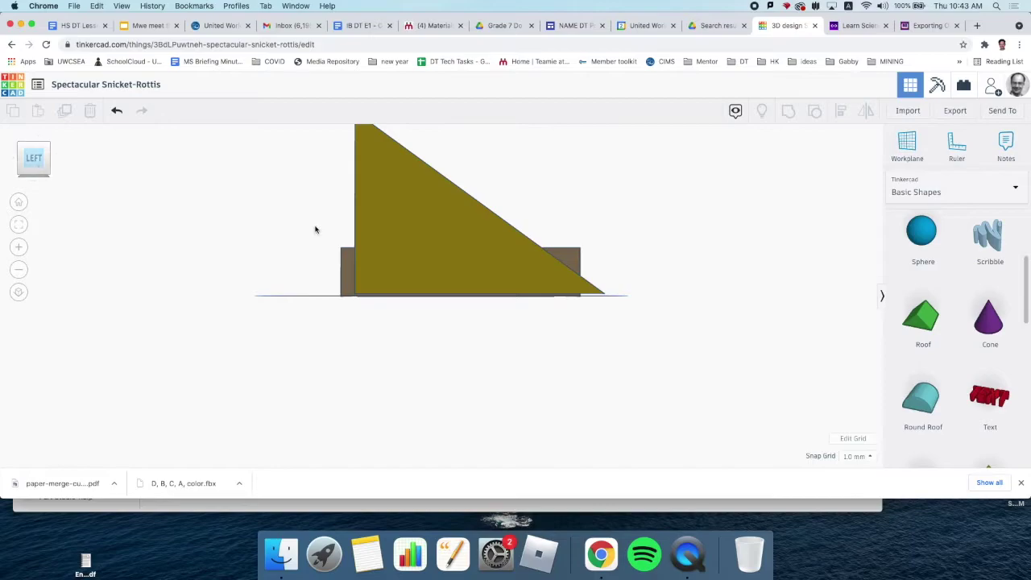
click(410, 262)
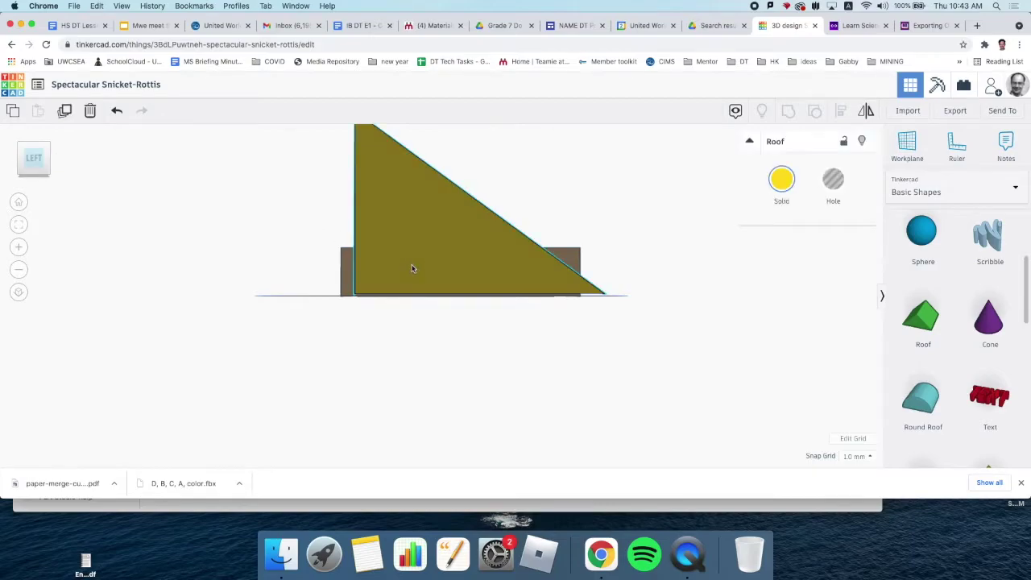
scroll(411, 266, up, 2)
drag(412, 269, 396, 284)
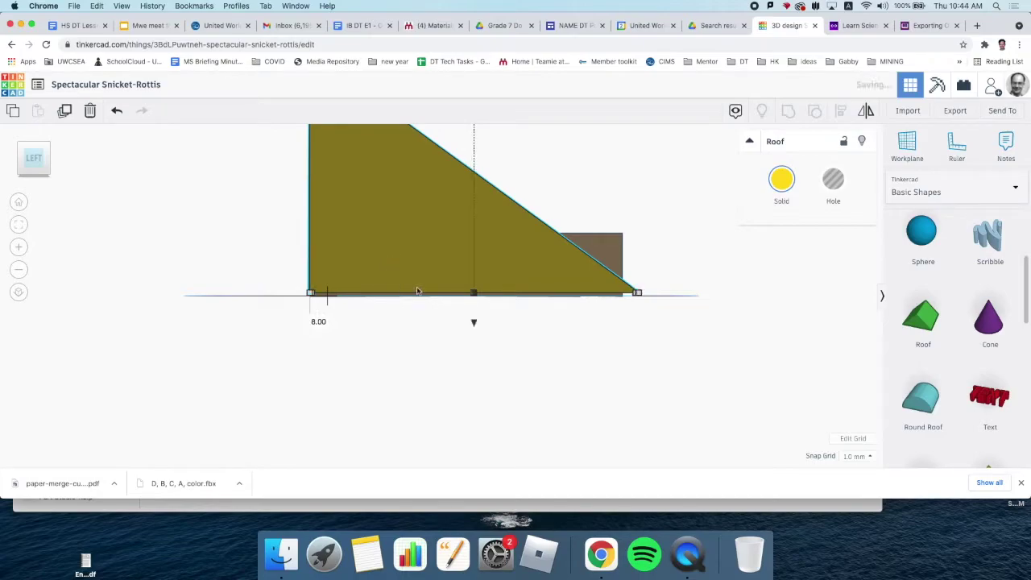
mouse_move(474, 324)
mouse_down()
mouse_move(474, 290)
mouse_move(479, 326)
mouse_up()
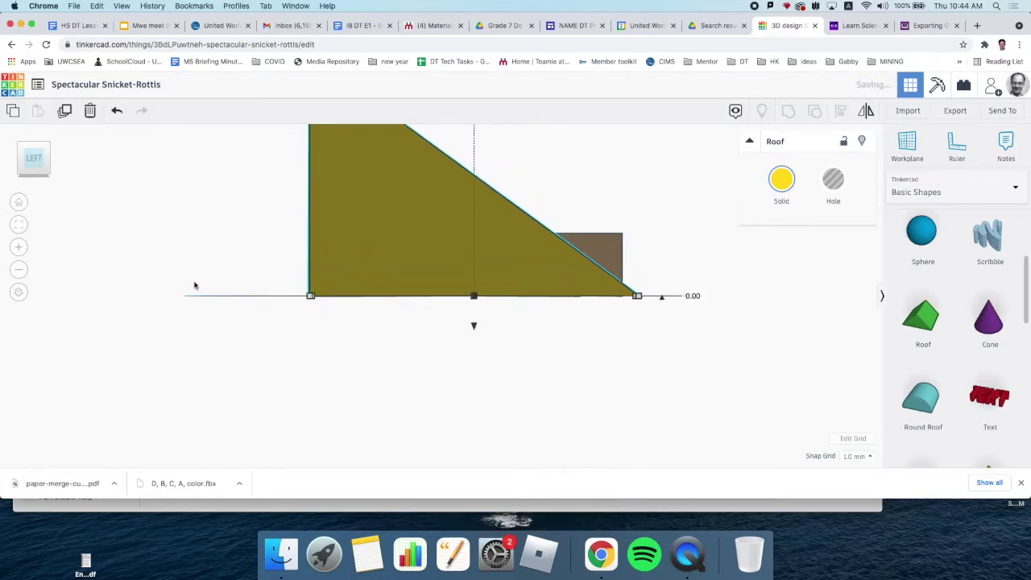
click(48, 148)
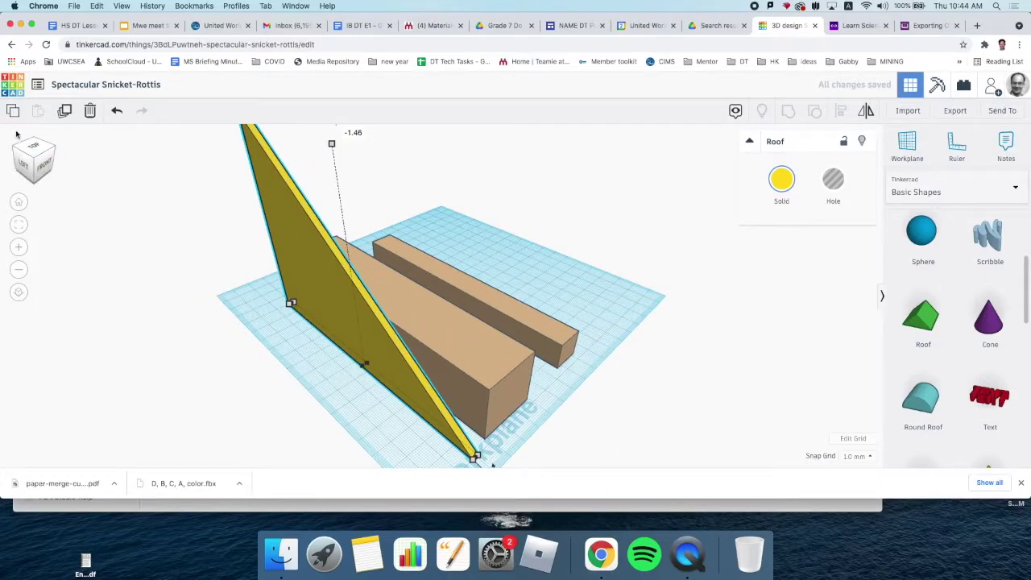
Step: In Front view, move the tall box 6 mm left against the roof
click(48, 164)
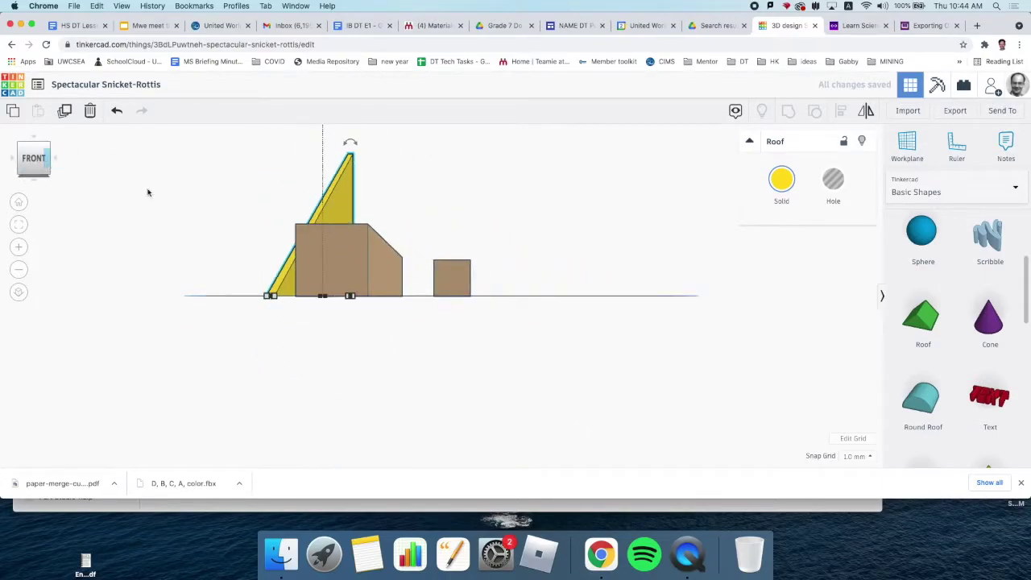
drag(339, 268, 324, 266)
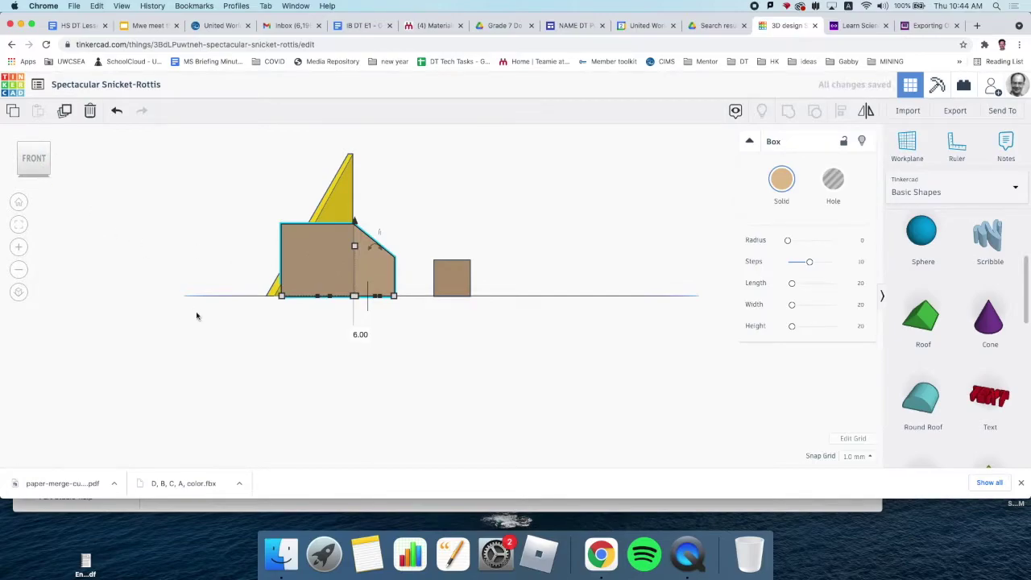
scroll(197, 315, down, 5)
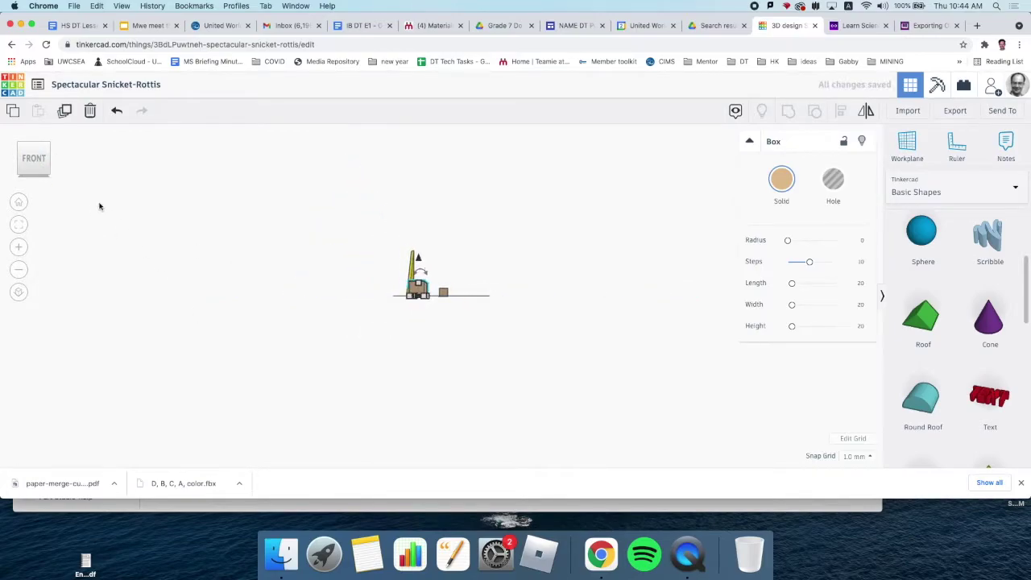
click(36, 139)
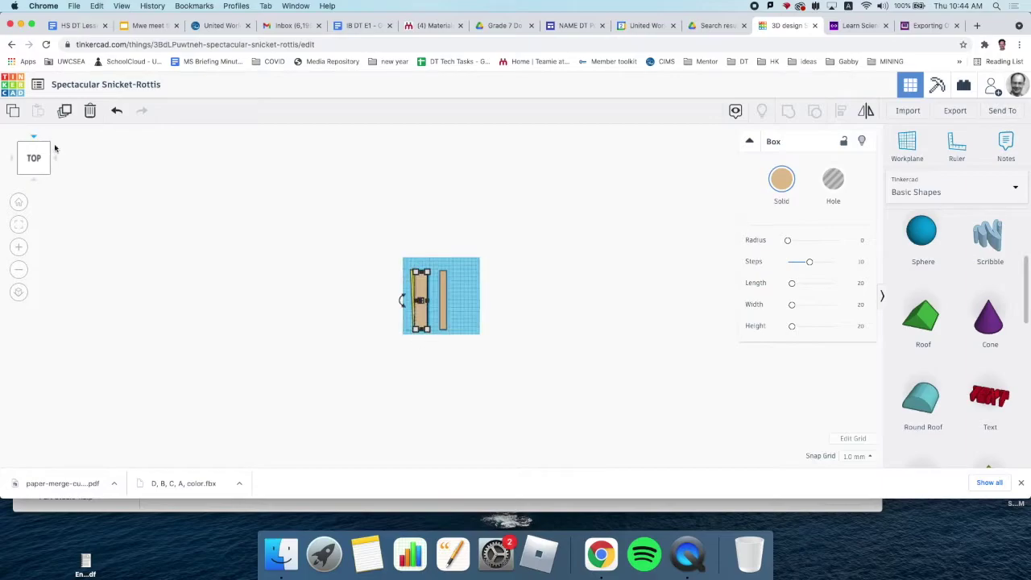
scroll(439, 300, up, 5)
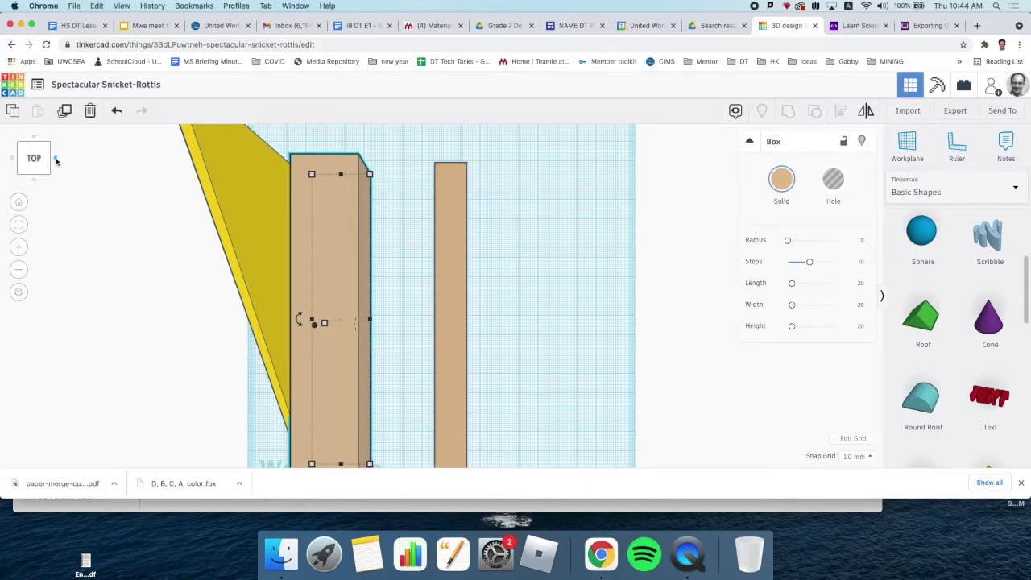
click(55, 161)
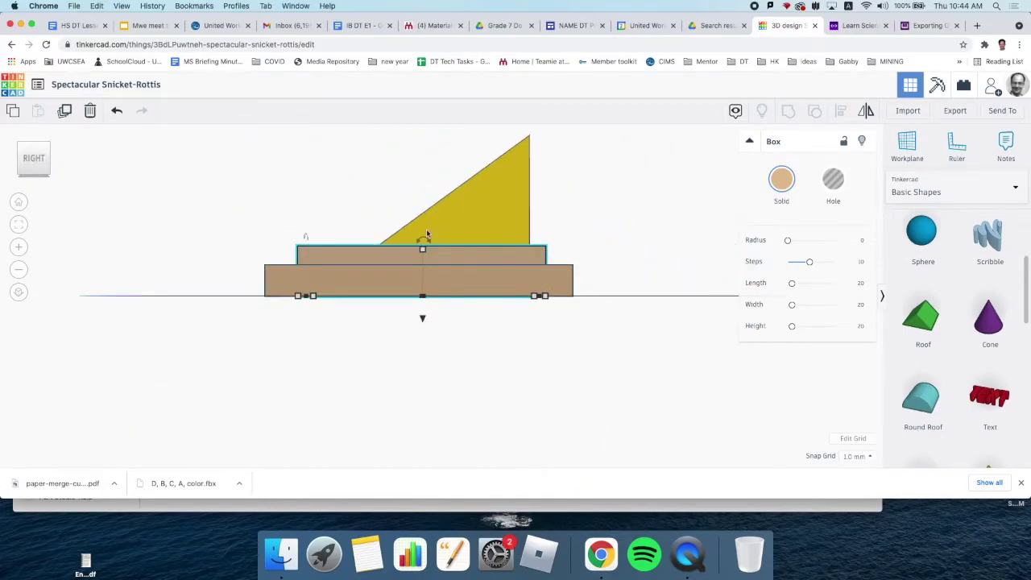
click(242, 218)
right_drag(243, 221, 386, 246)
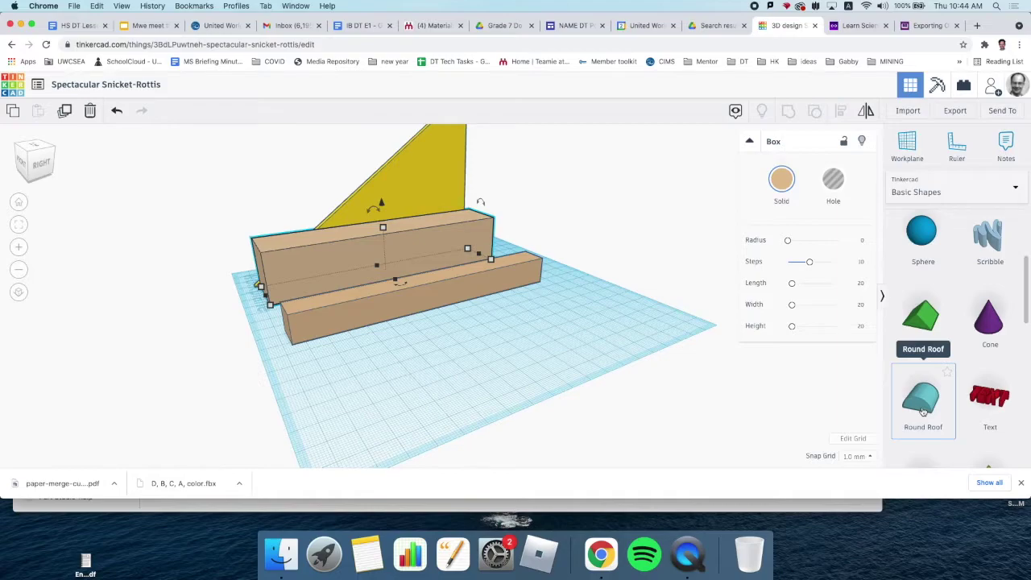
Step: Add a Round Roof sized 3 mm thick, 75 mm long and 38 mm tall
drag(924, 411, 457, 347)
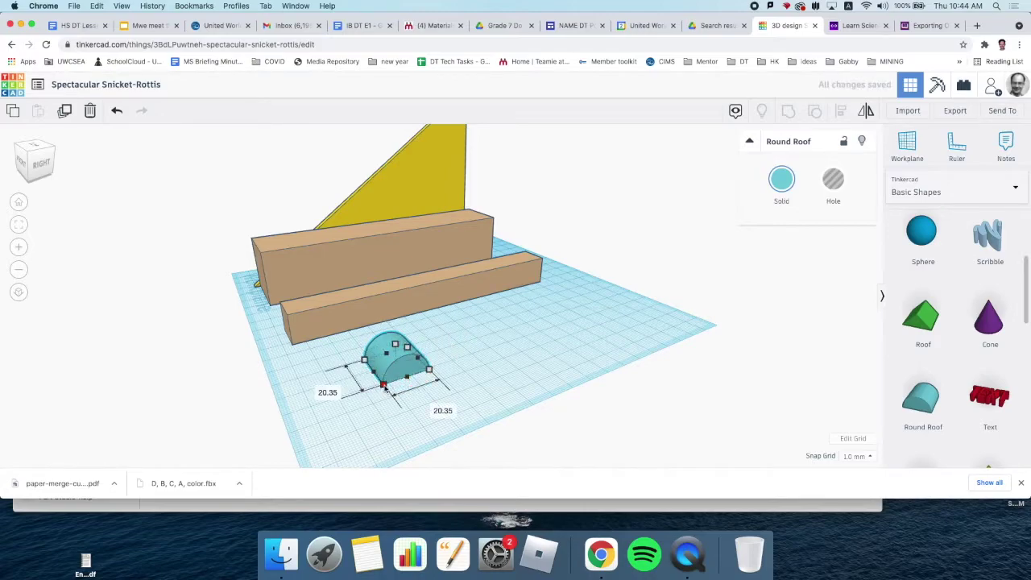
click(321, 389)
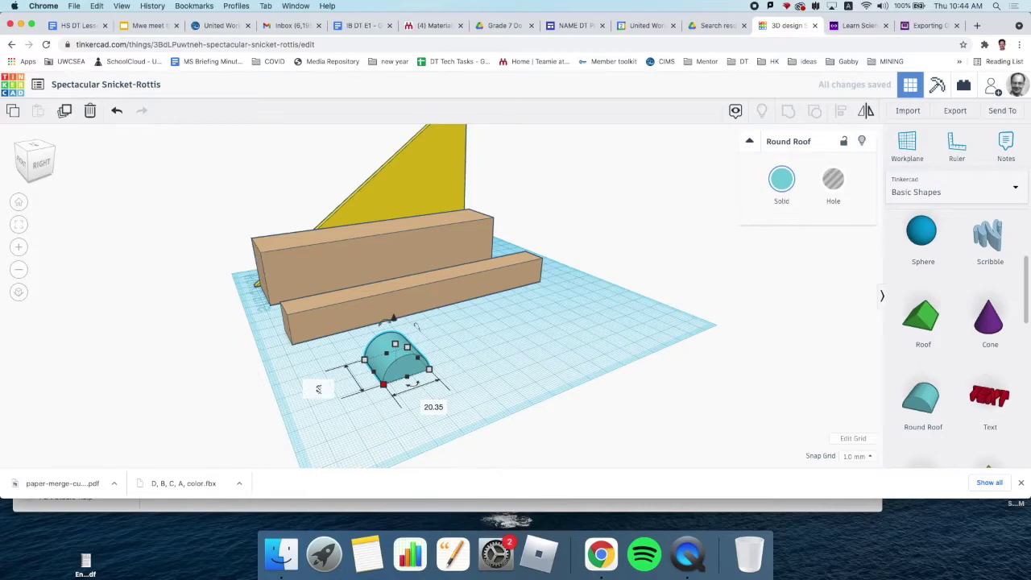
text(3)
key(Return)
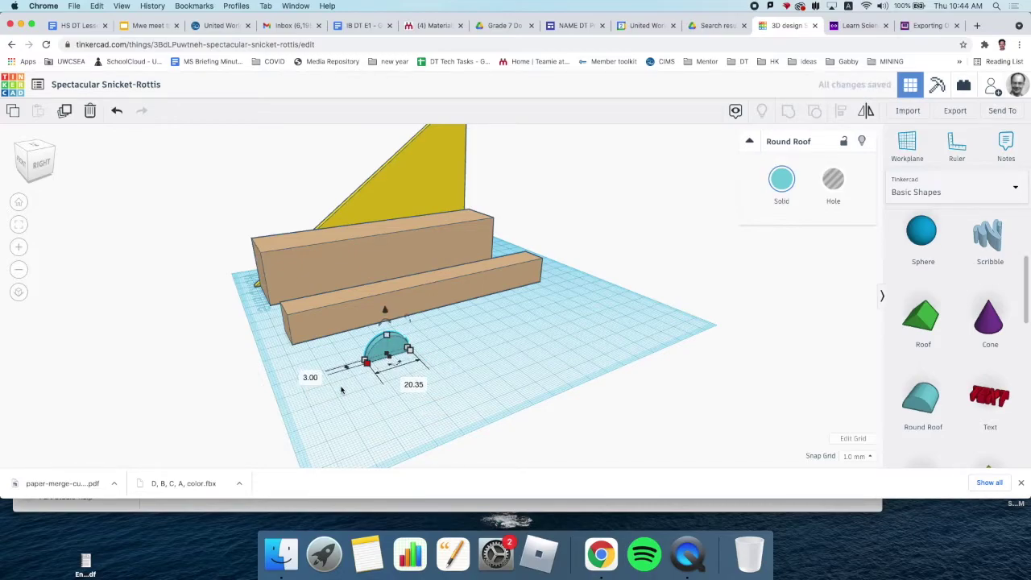
click(413, 384)
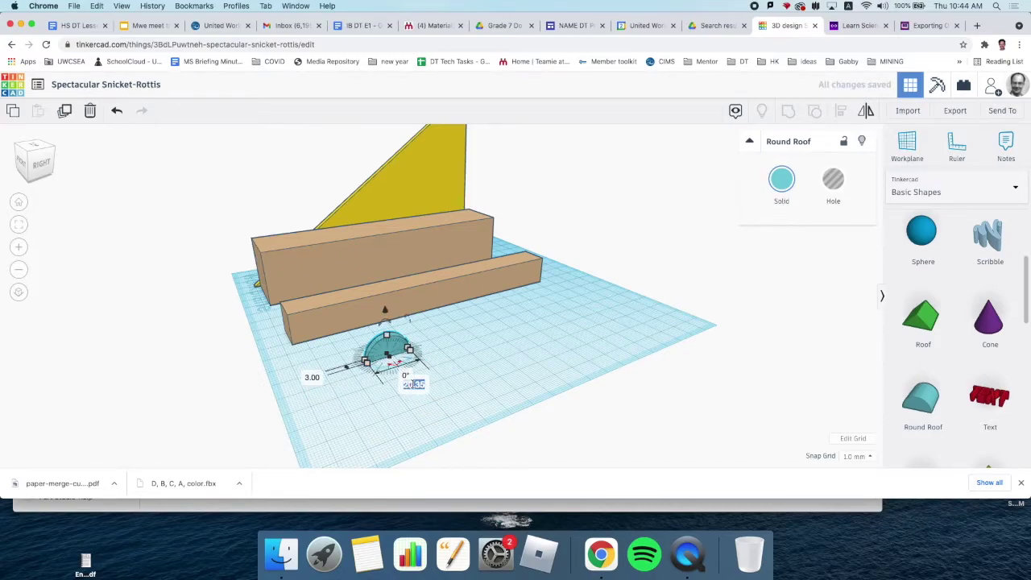
text(75)
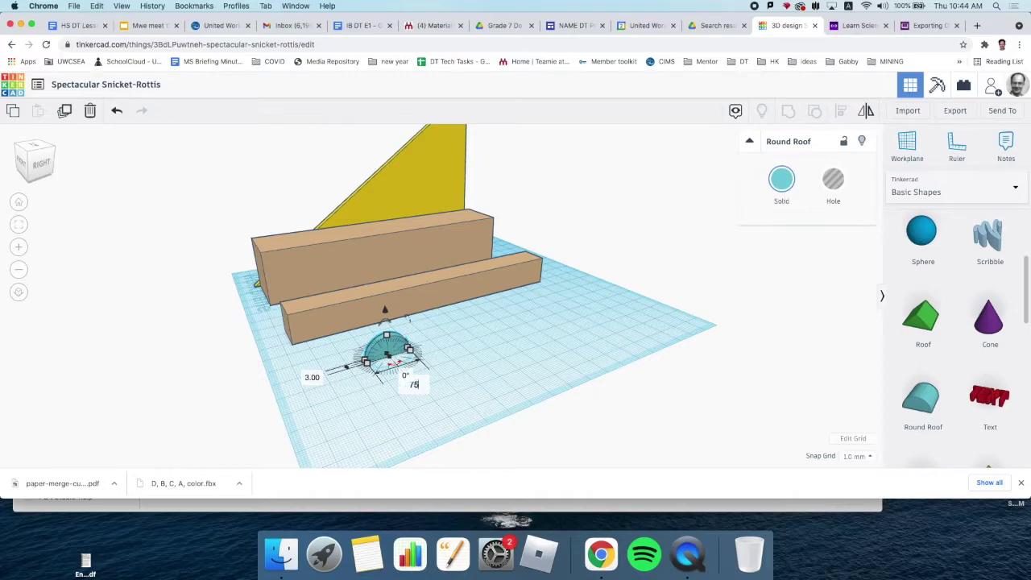
key(Return)
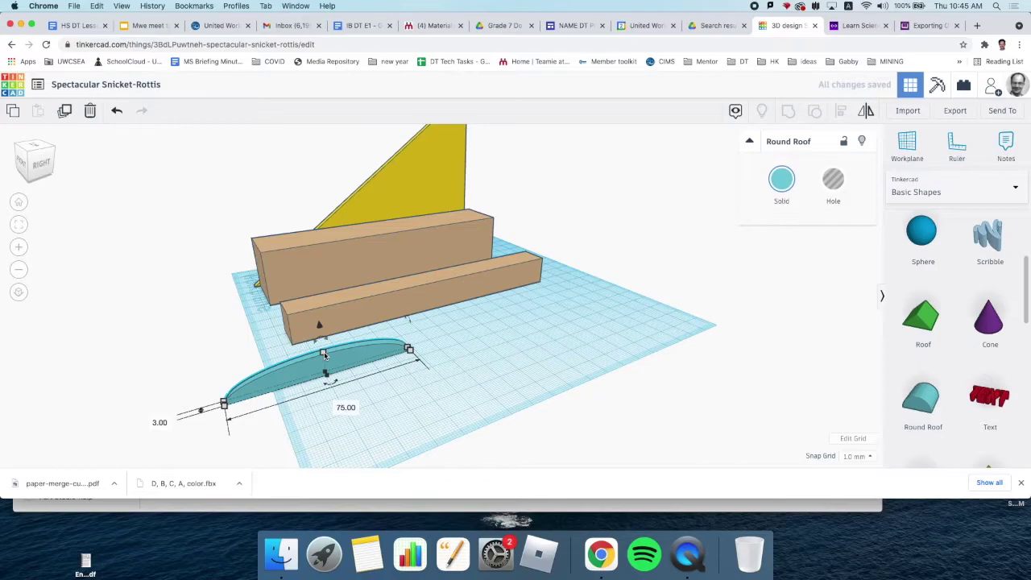
click(324, 353)
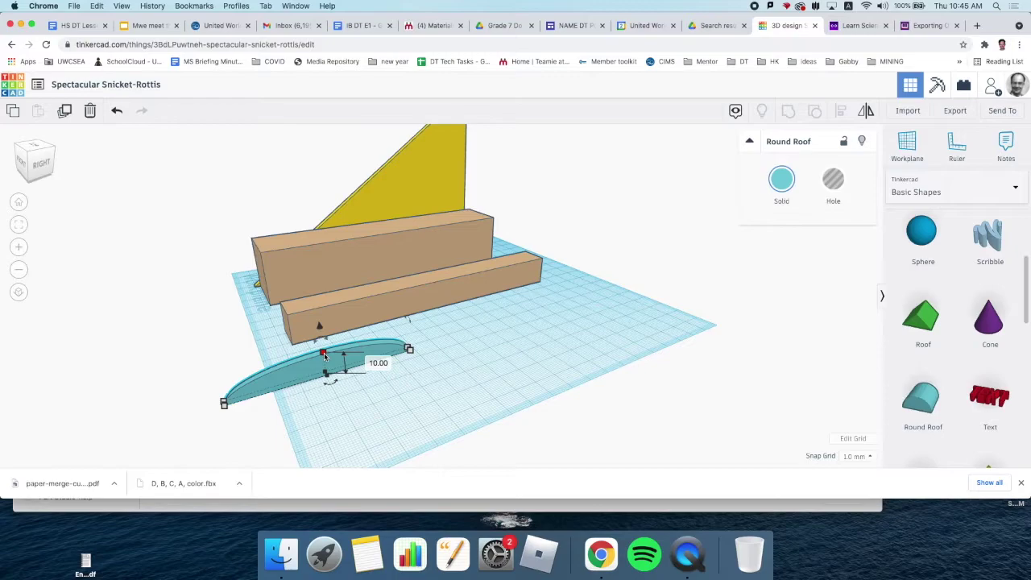
click(378, 362)
text(38)
key(Return)
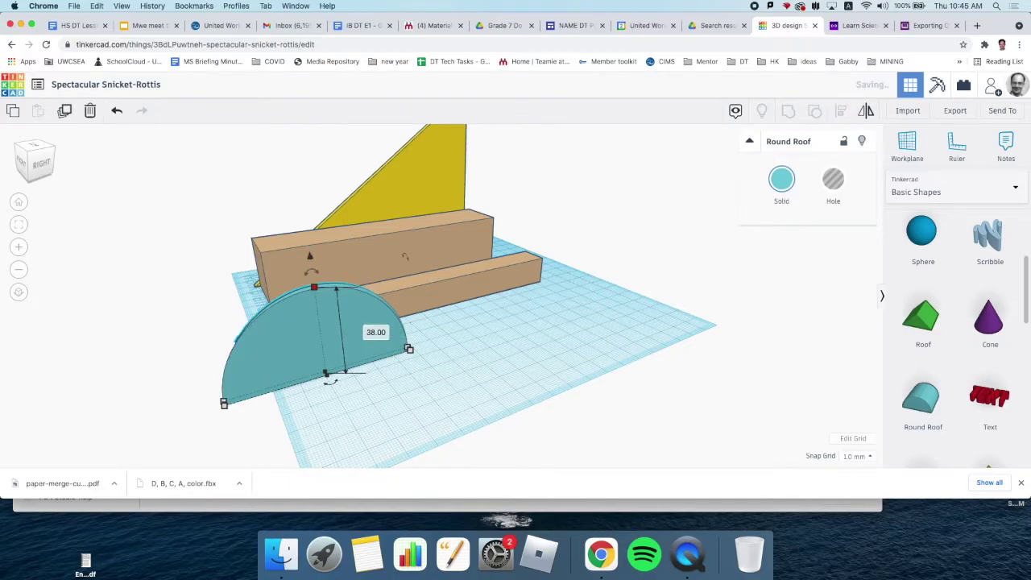
Step: Move the half-round piece into the front beam and push the beam against it
right_drag(378, 422, 506, 413)
drag(476, 351, 321, 304)
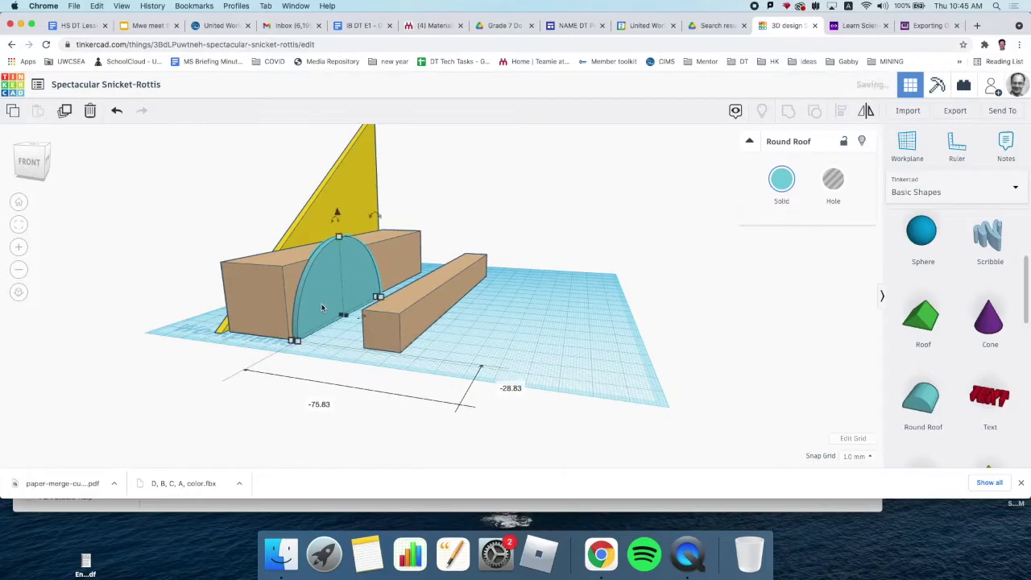
click(551, 317)
right_drag(550, 317, 393, 317)
drag(390, 321, 364, 307)
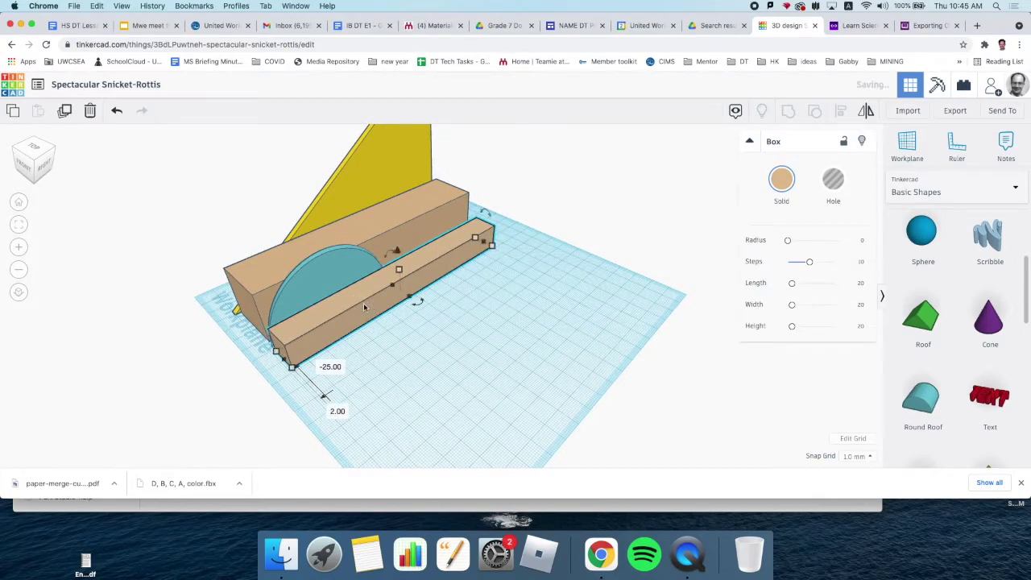
click(603, 368)
Step: Add a red box and make it 3 mm thick and 50 long
right_drag(603, 368, 725, 378)
scroll(905, 382, down, 6)
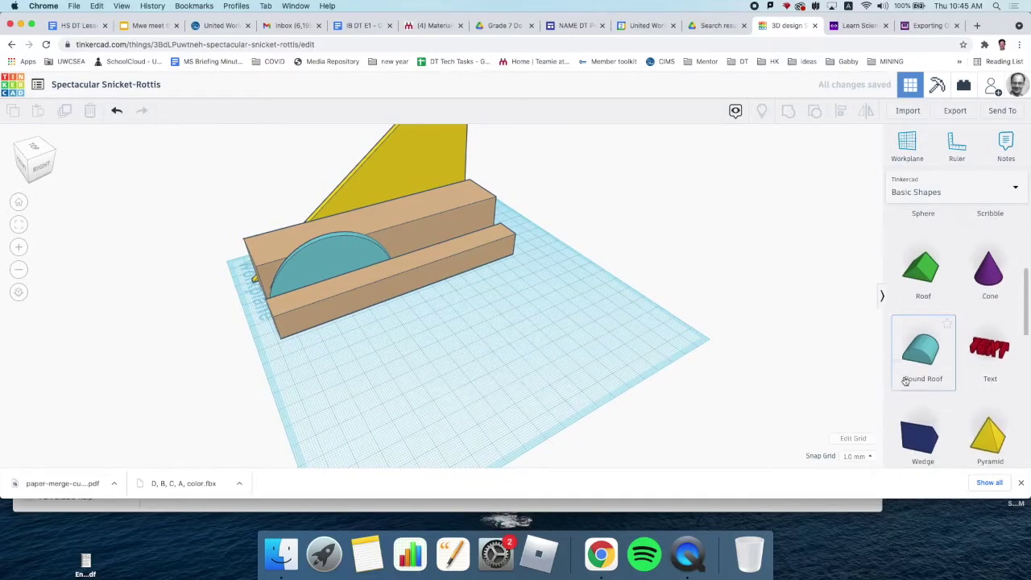
scroll(905, 382, down, 3)
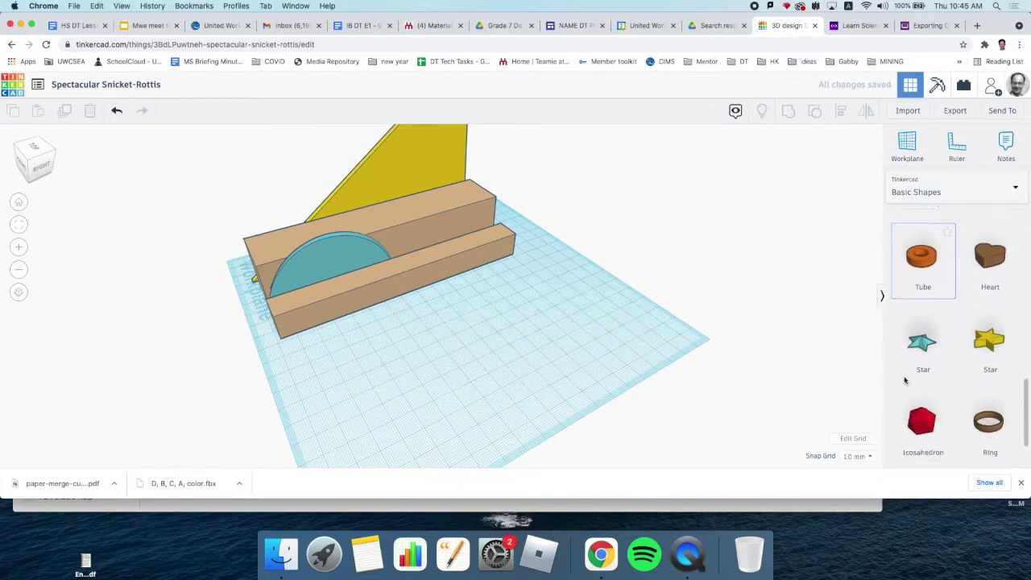
scroll(905, 382, up, 15)
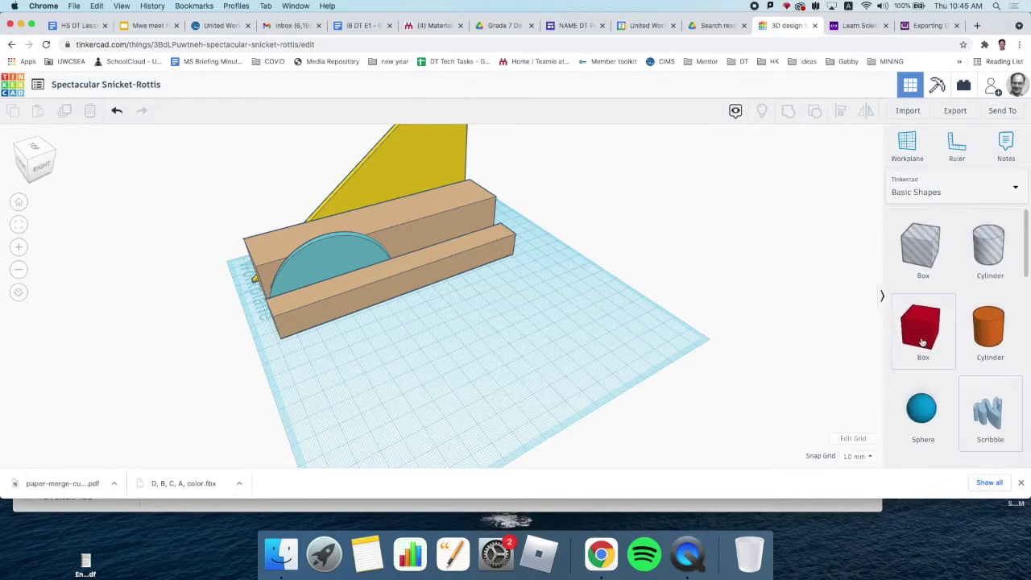
drag(914, 339, 494, 325)
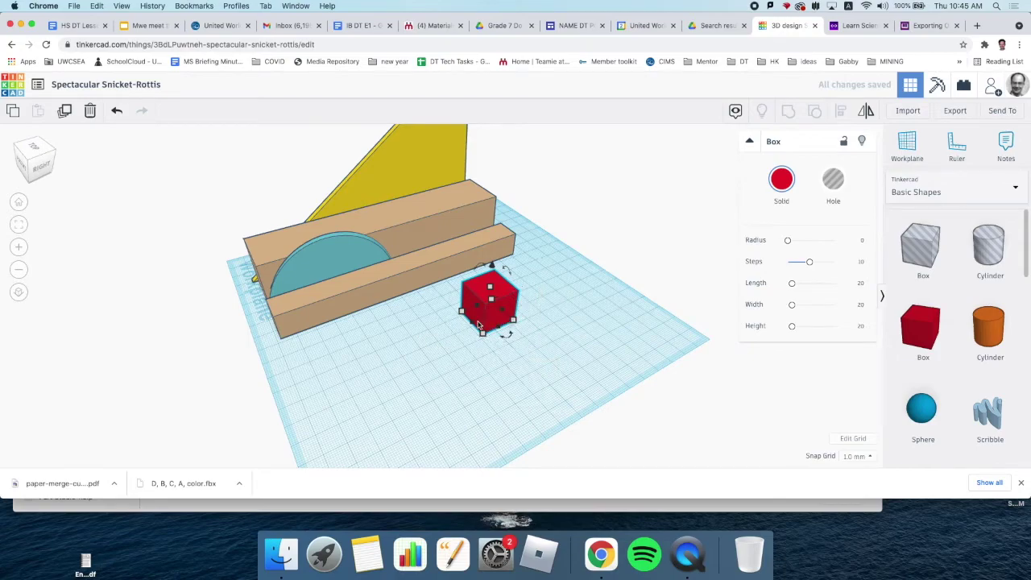
mouse_move(467, 339)
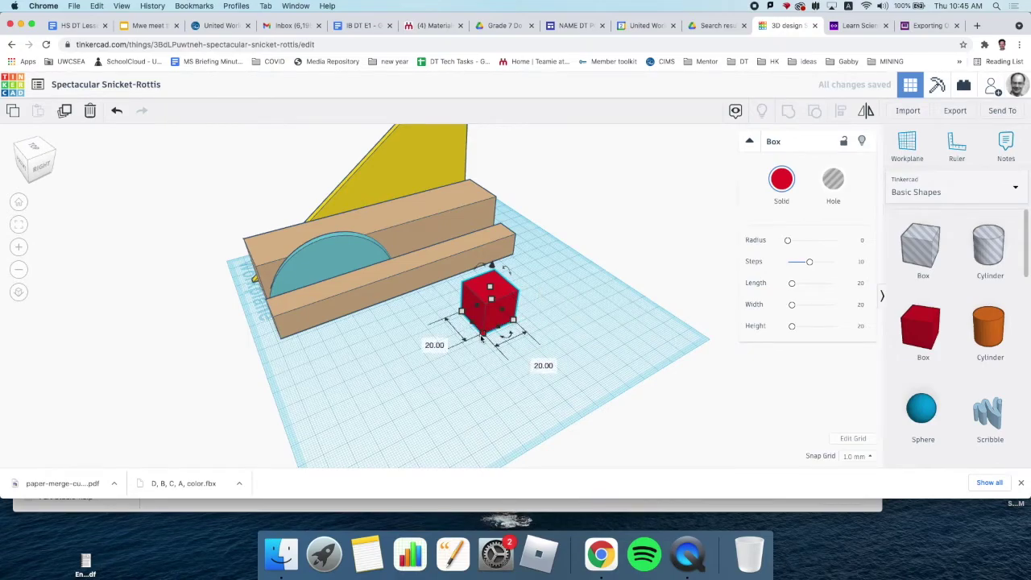
click(427, 341)
text(3)
key(Return)
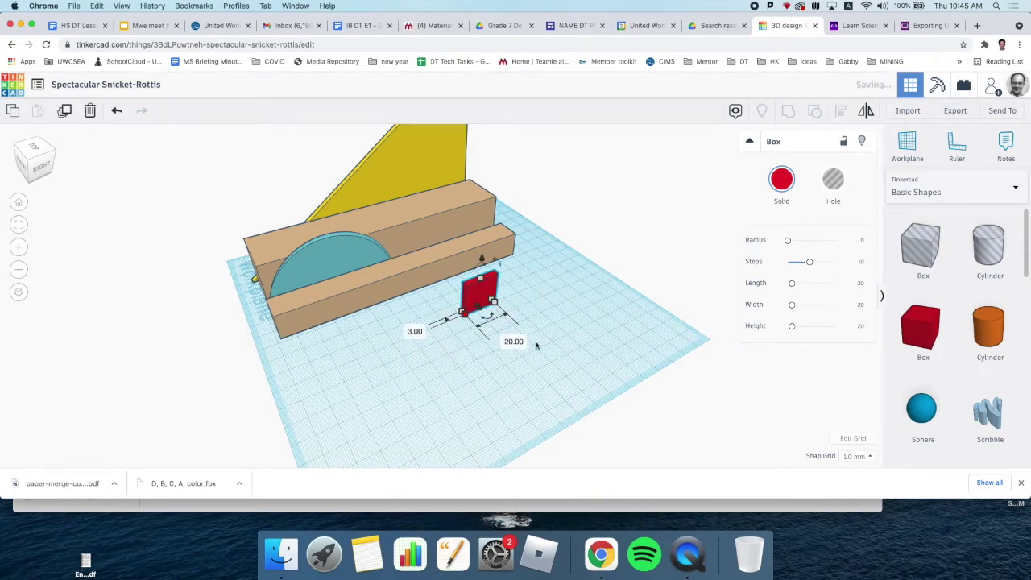
click(502, 341)
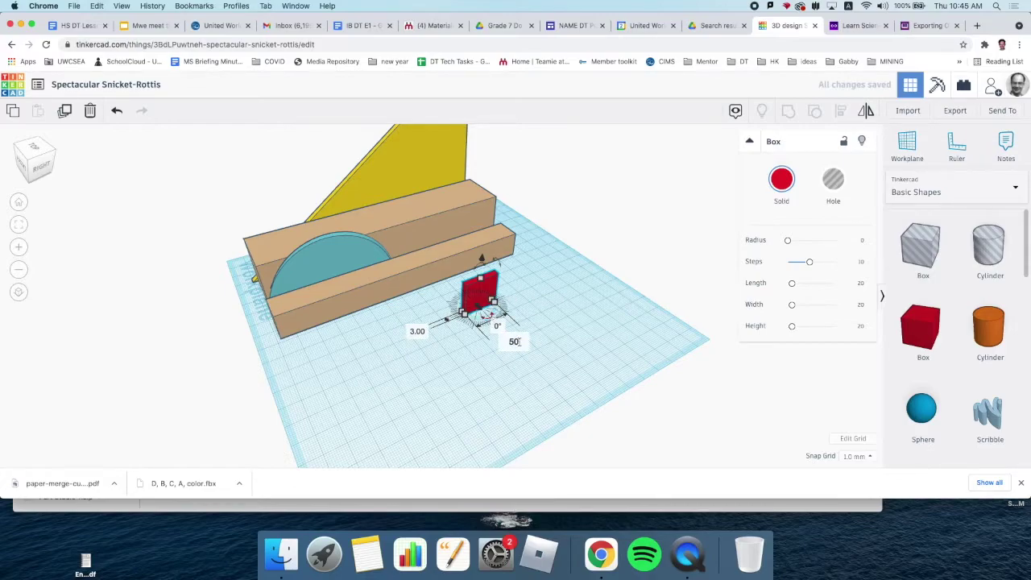
key(Return)
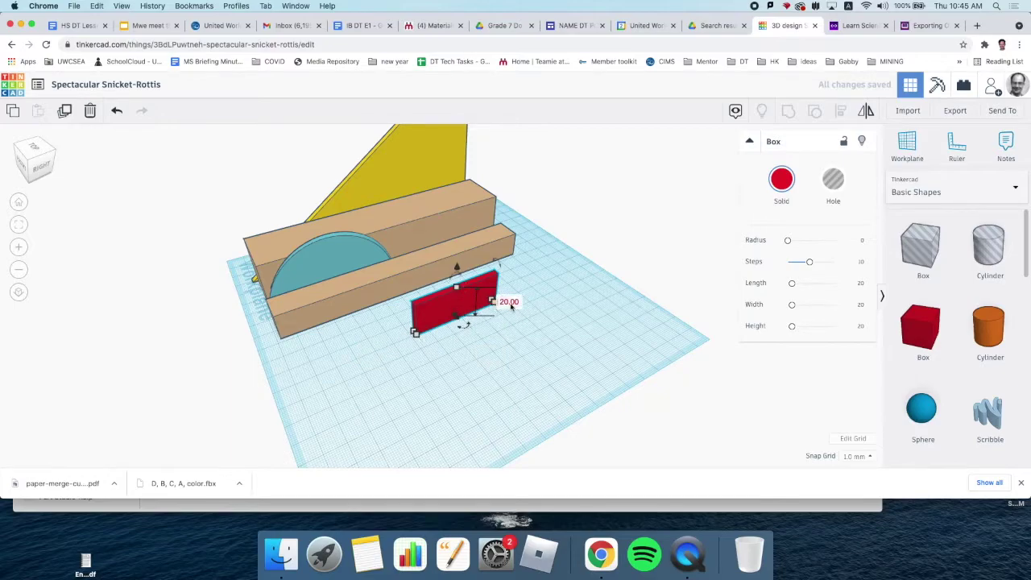
Step: Set the panel's height to 50 and stand it at the end of the tan walls
click(510, 303)
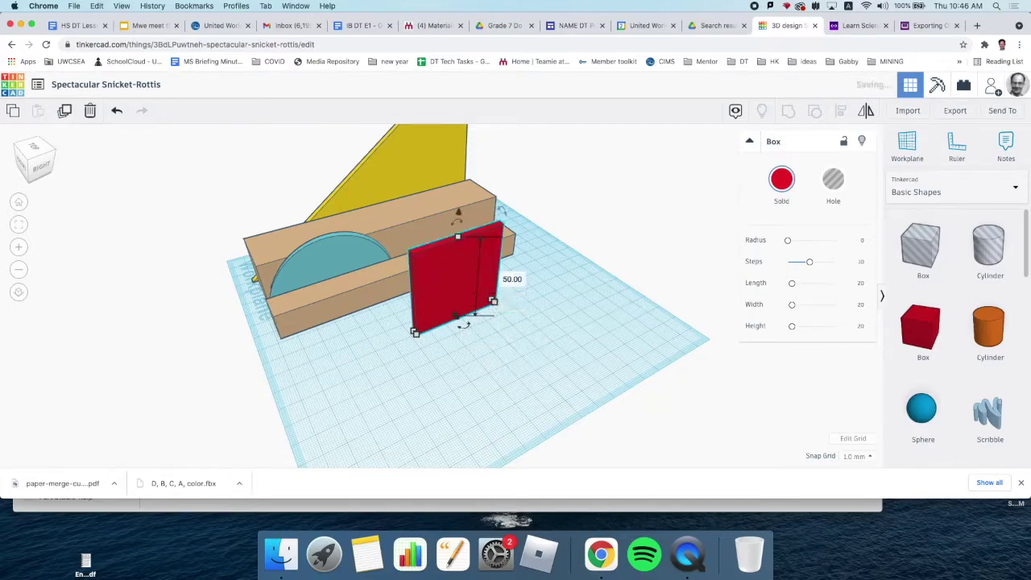
right_drag(540, 351, 318, 338)
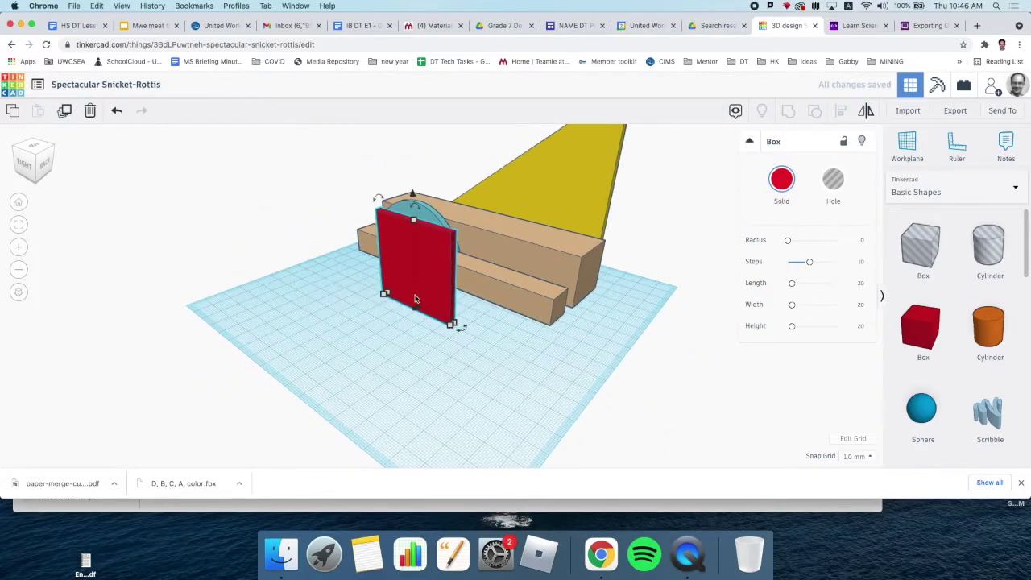
drag(416, 299, 508, 291)
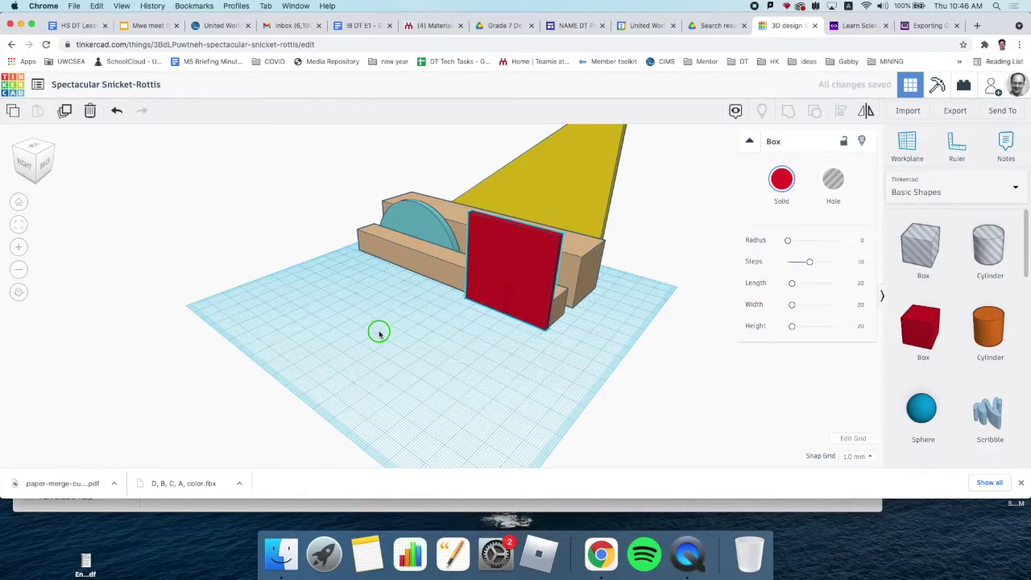
right_drag(380, 330, 573, 330)
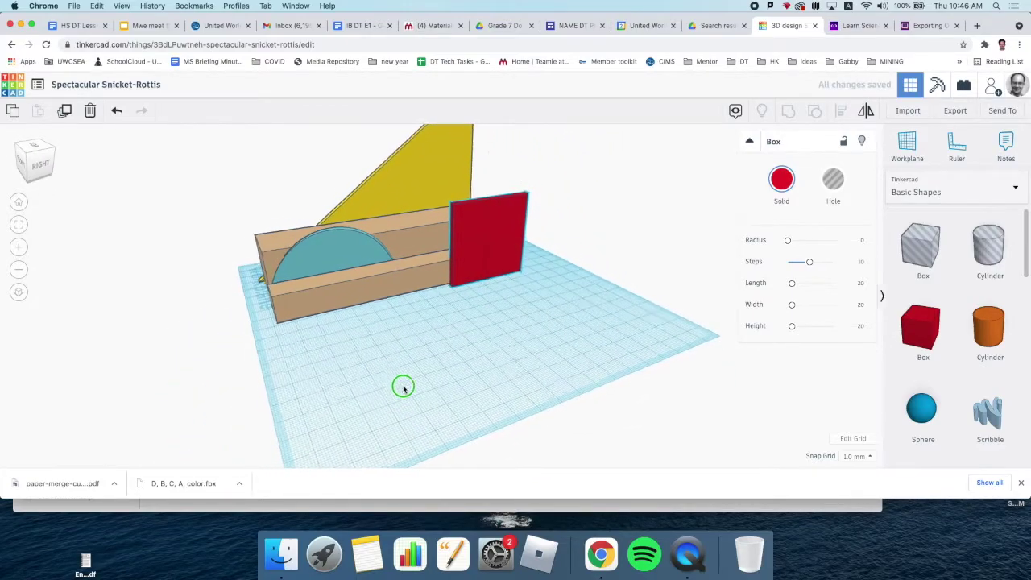
right_drag(403, 387, 596, 406)
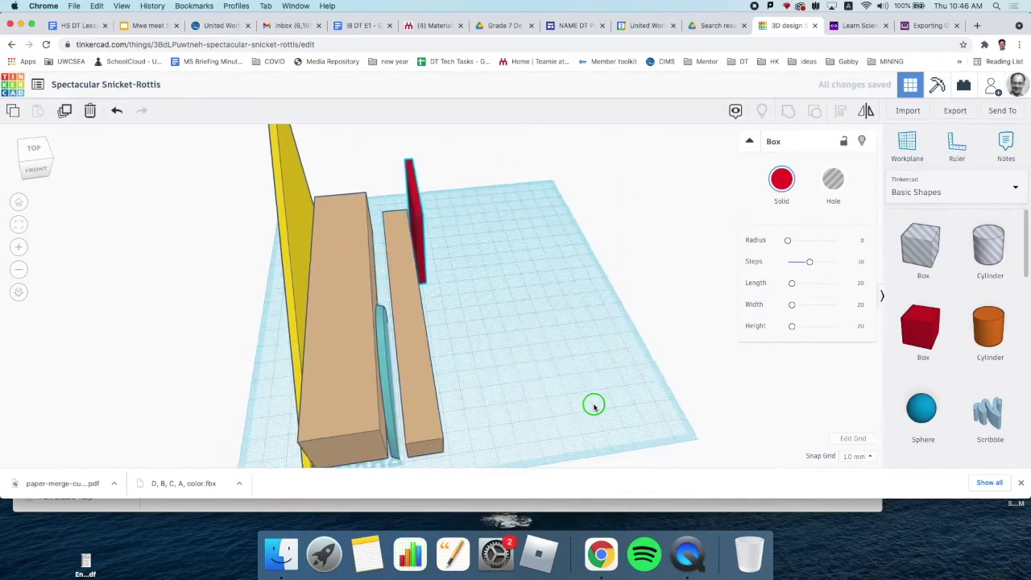
Step: Slide the thin tan wall slightly left and nudge the red box 1 mm left against it
mouse_move(428, 386)
mouse_down()
mouse_move(414, 384)
mouse_move(420, 391)
mouse_up()
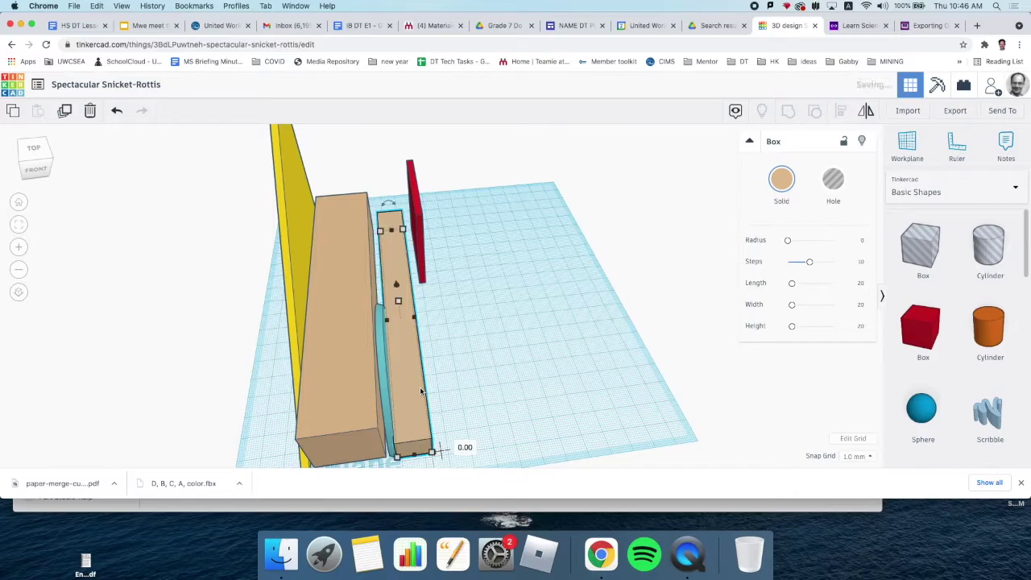
click(424, 264)
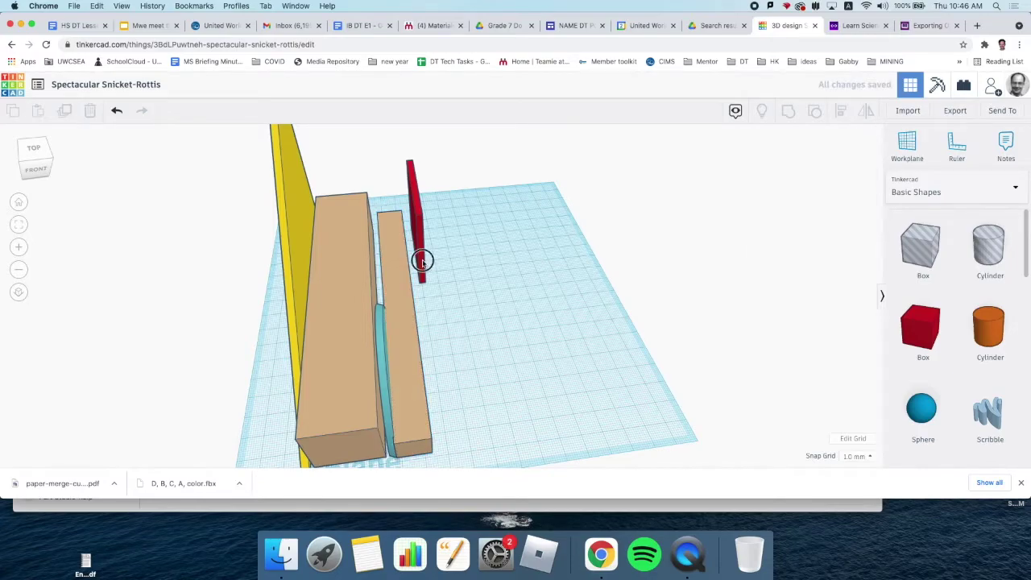
drag(422, 261, 413, 263)
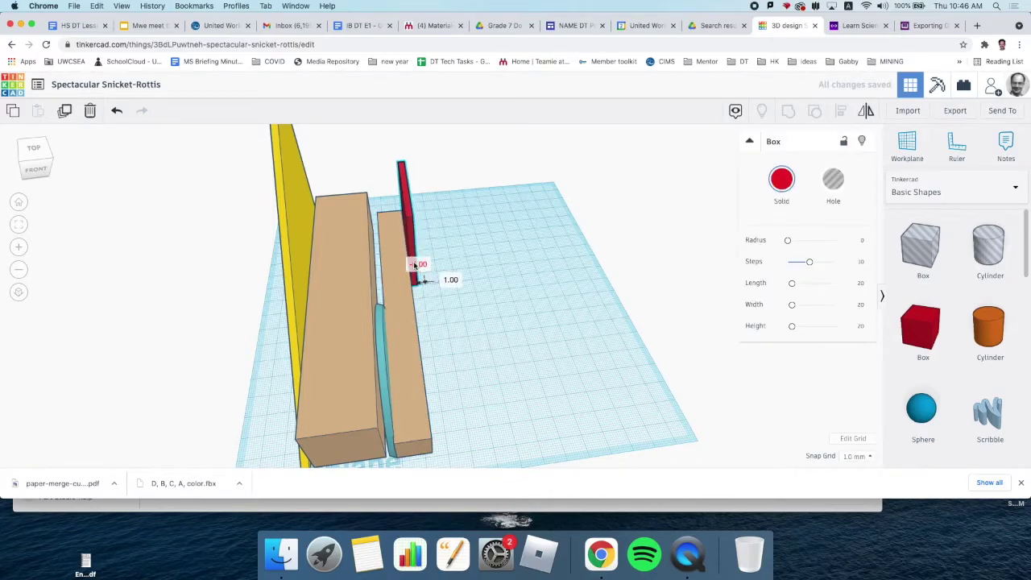
Step: Enlarge the blue half-disc (Round Roof) to 17 with its top handle
right_drag(472, 327, 346, 307)
click(332, 282)
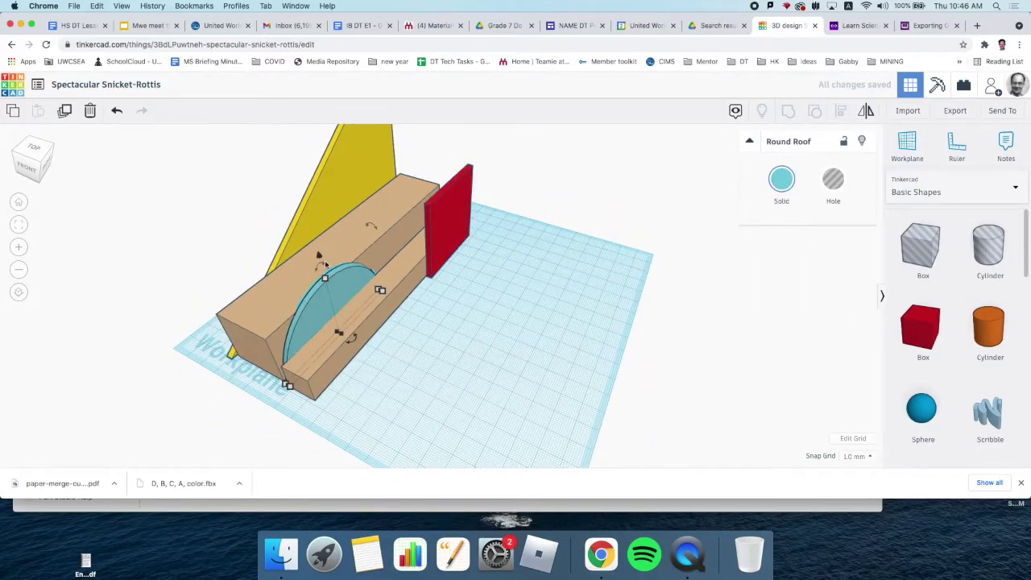
drag(323, 274, 308, 226)
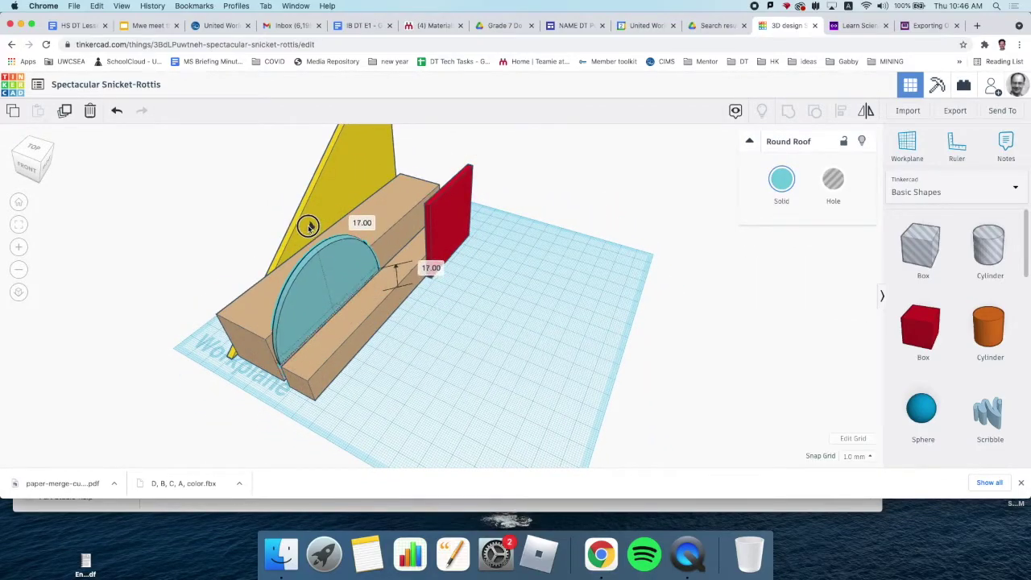
Step: Adjust the inner tan box and nudge the red panel slightly left so it sits snug
click(332, 352)
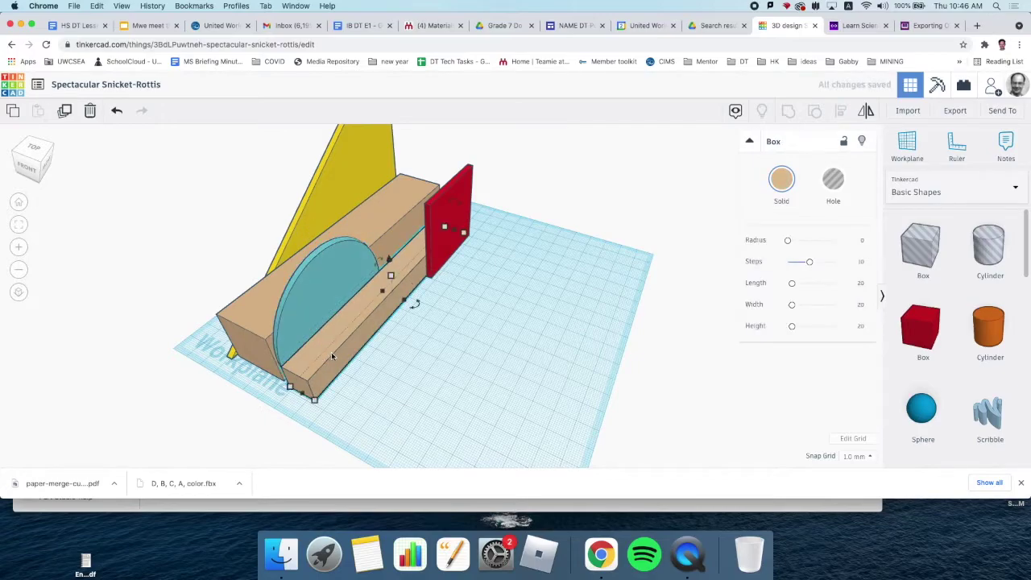
drag(331, 352, 329, 352)
click(437, 266)
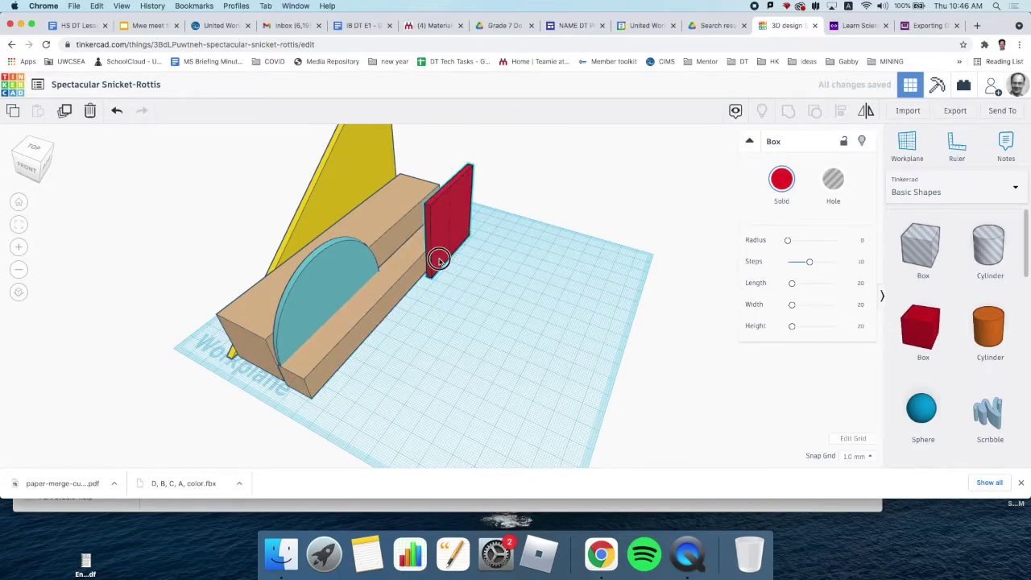
drag(439, 259, 436, 262)
right_drag(467, 310, 428, 301)
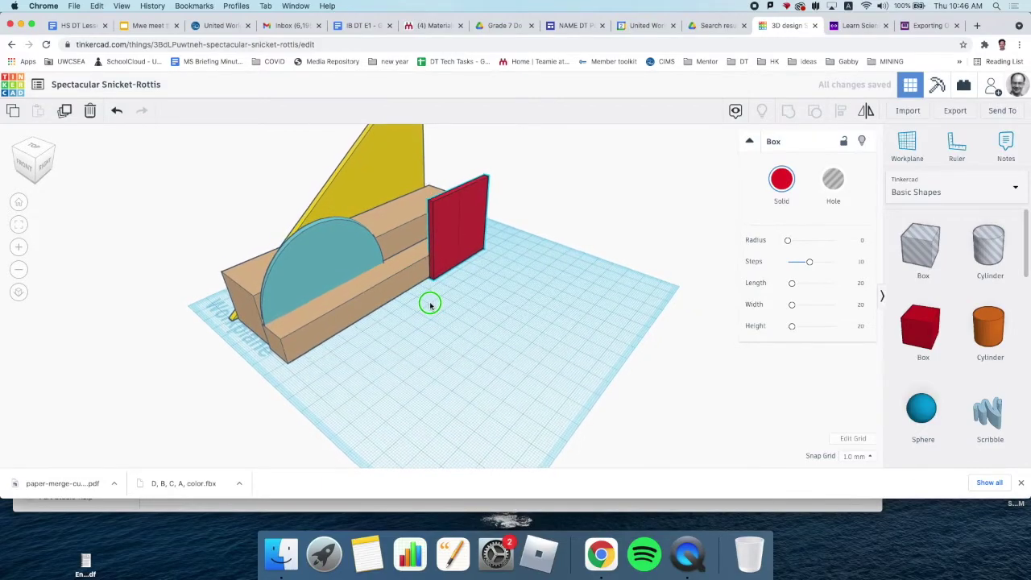
right_drag(431, 303, 451, 308)
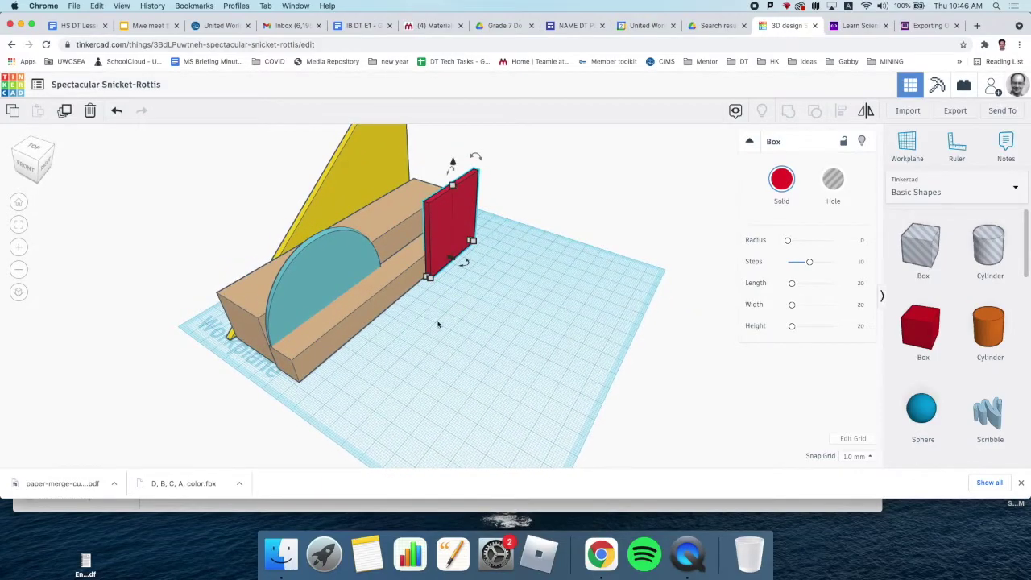
Step: Add a new cylinder hole to the workplane sized 9 by 9
click(980, 261)
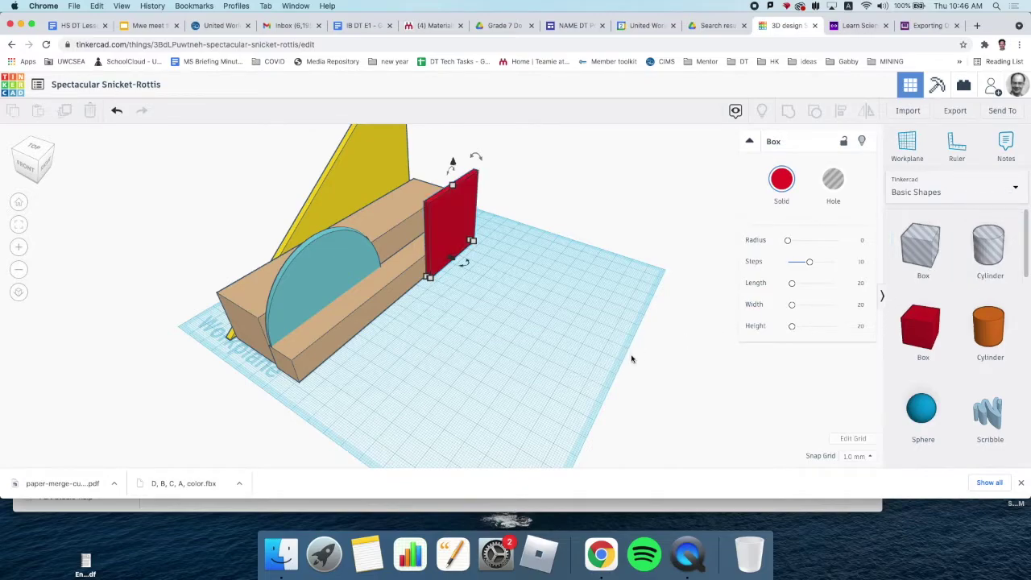
drag(990, 259, 418, 389)
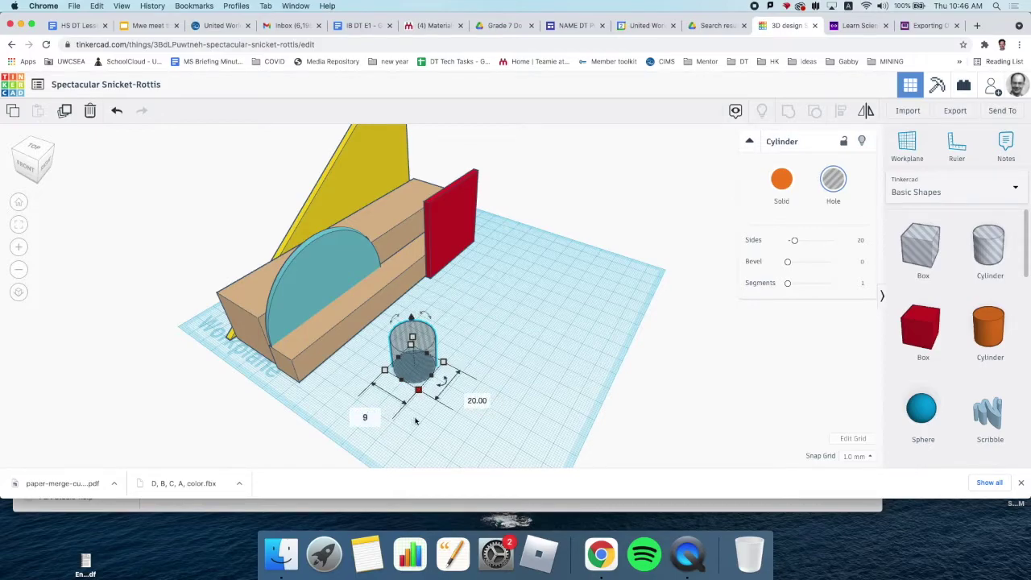
click(470, 401)
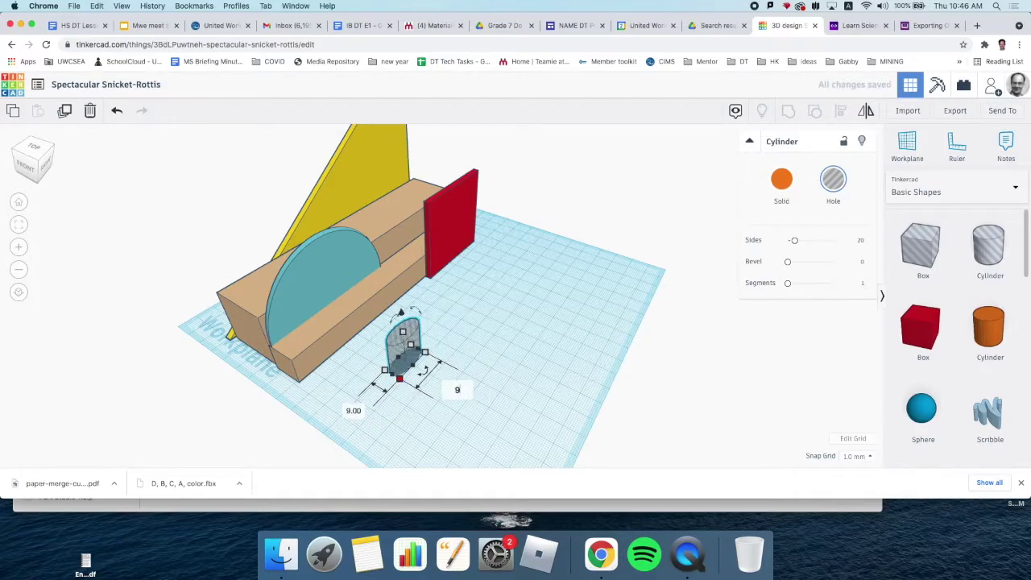
key(Return)
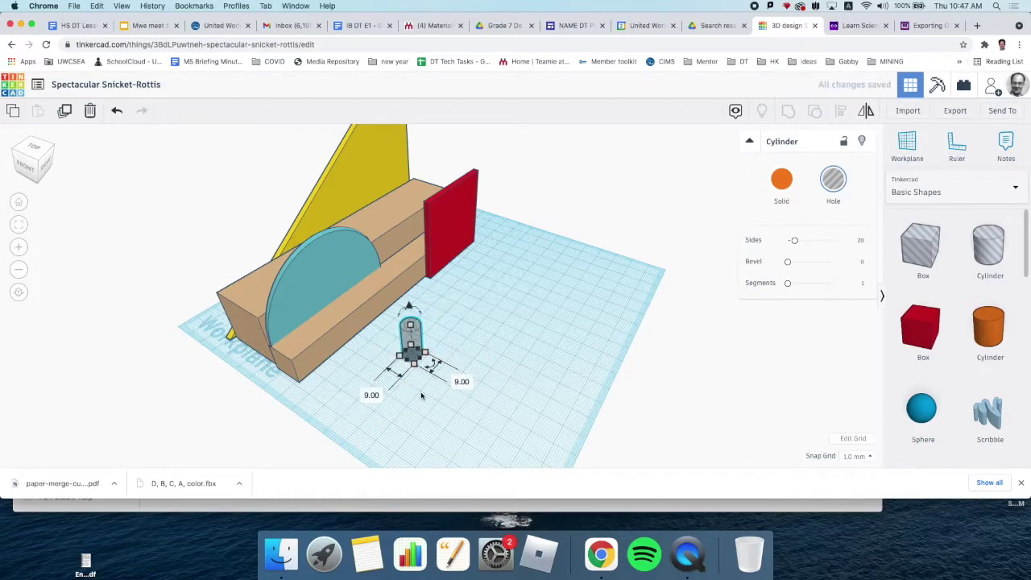
Step: Move the hole cylinder onto the front tan block and raise it 7 above the workplane
right_drag(420, 395, 419, 295)
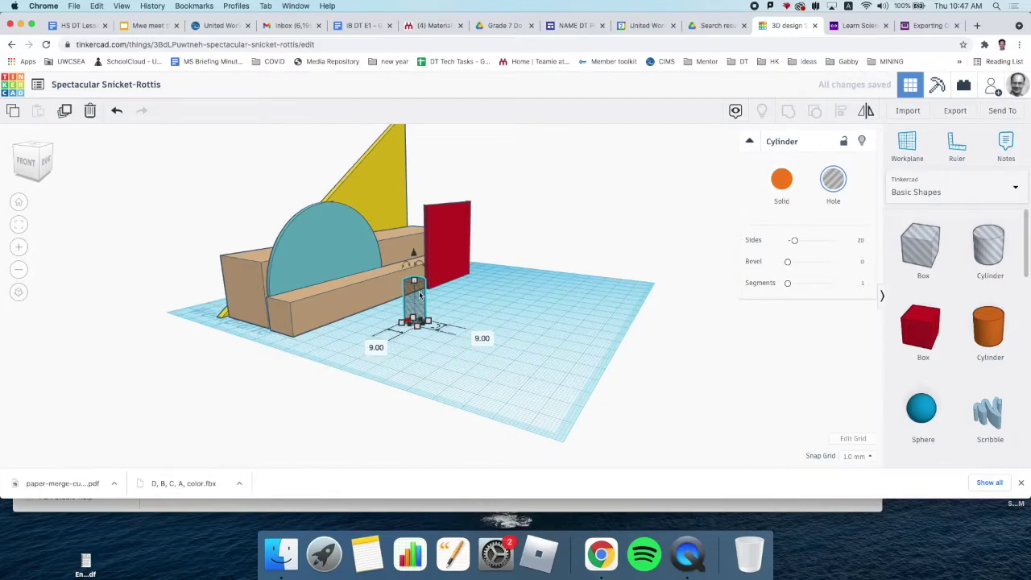
drag(421, 300, 316, 302)
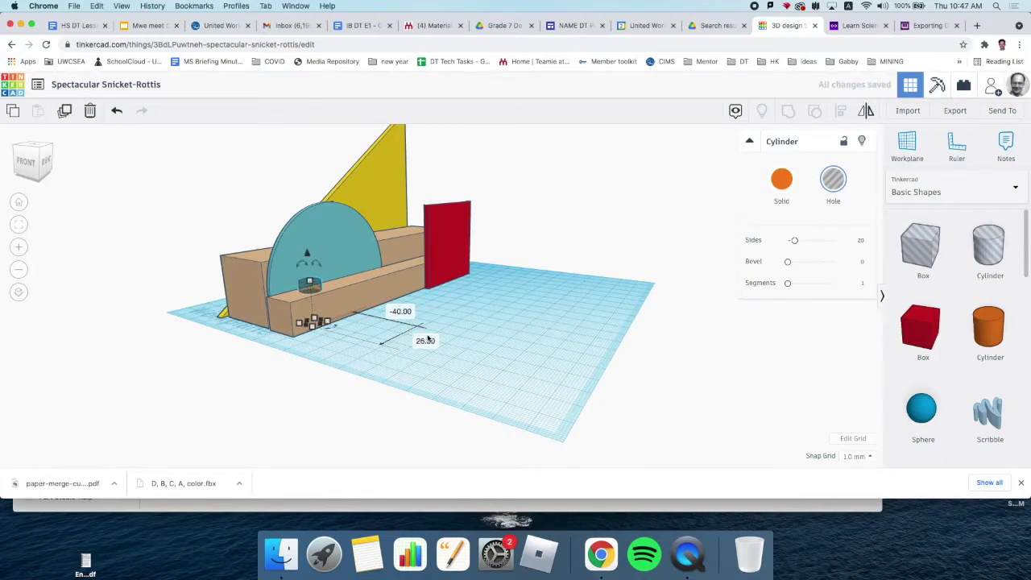
click(447, 318)
right_drag(451, 313, 470, 325)
click(320, 315)
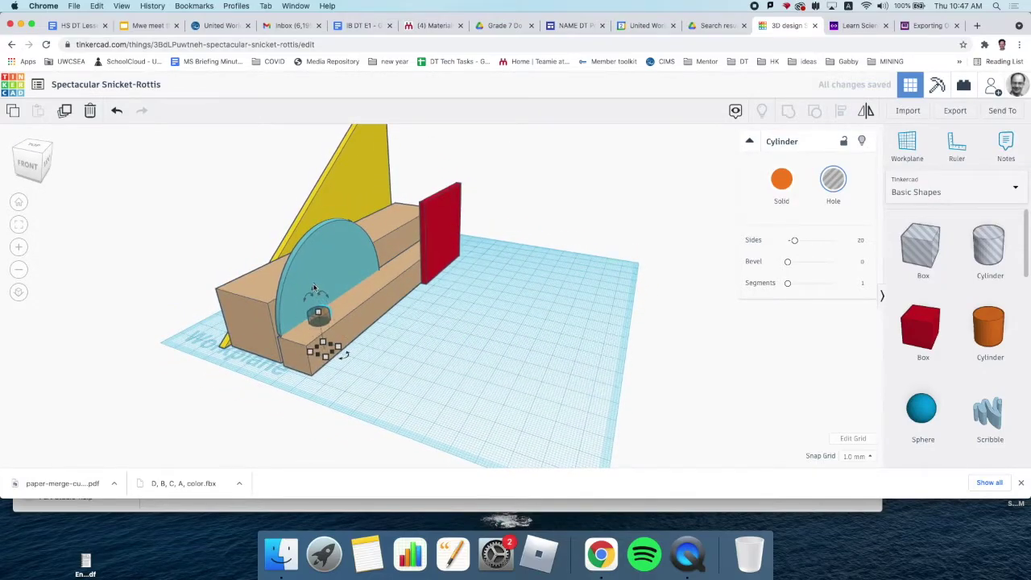
drag(314, 289, 314, 272)
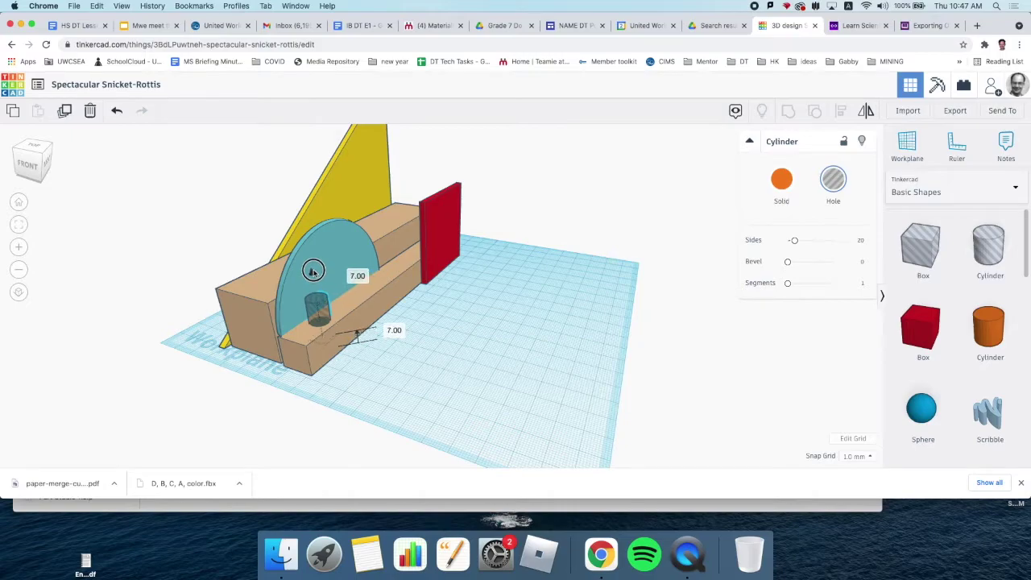
Step: Shift the raised hole cylinder slightly along the front block
click(484, 361)
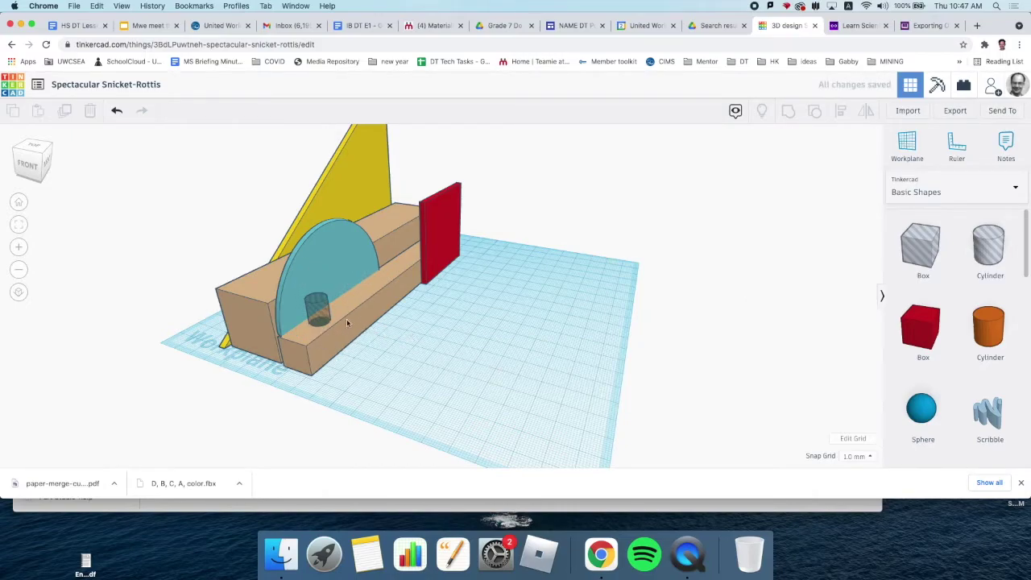
click(322, 312)
click(453, 353)
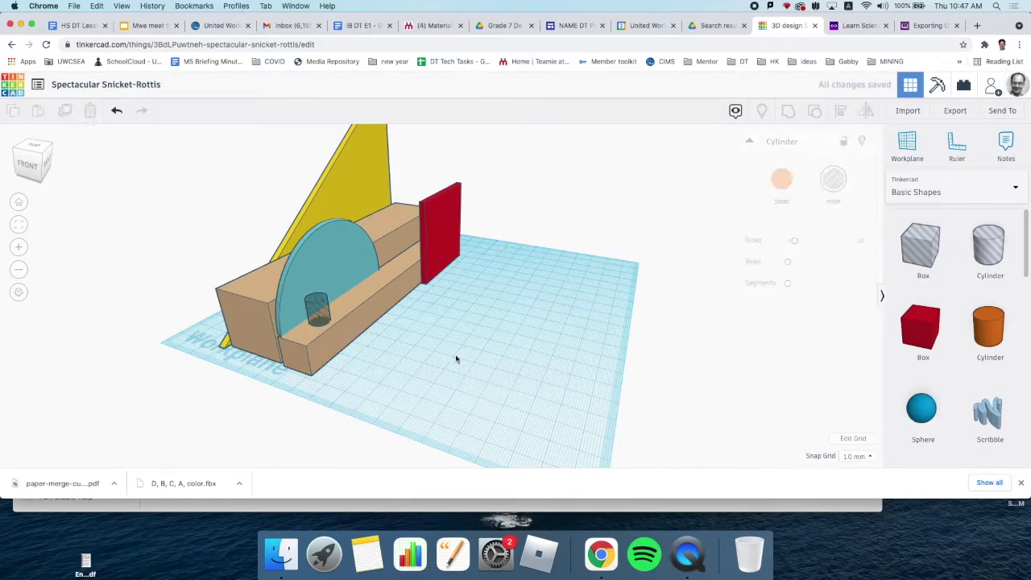
click(319, 319)
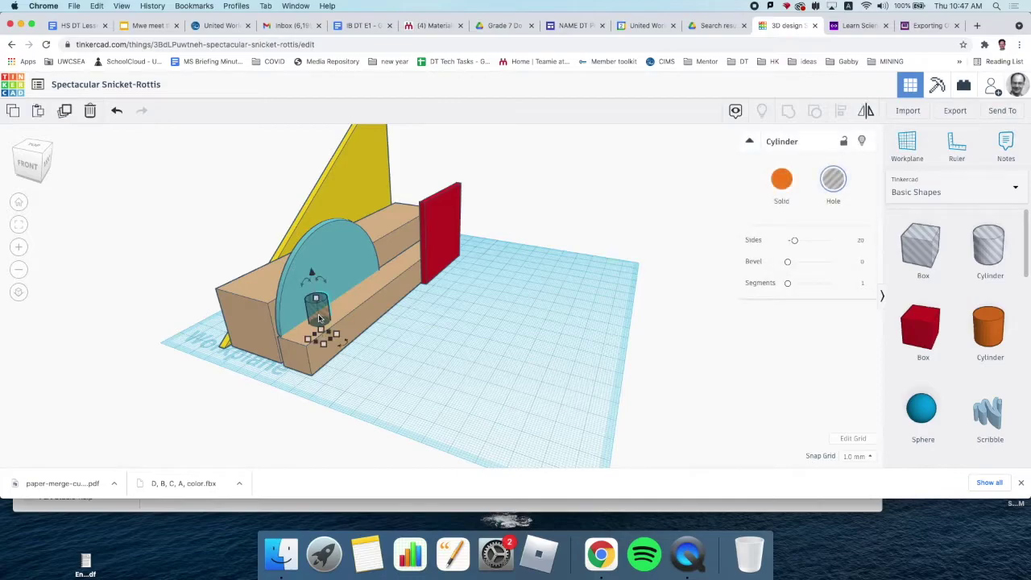
drag(321, 316, 348, 299)
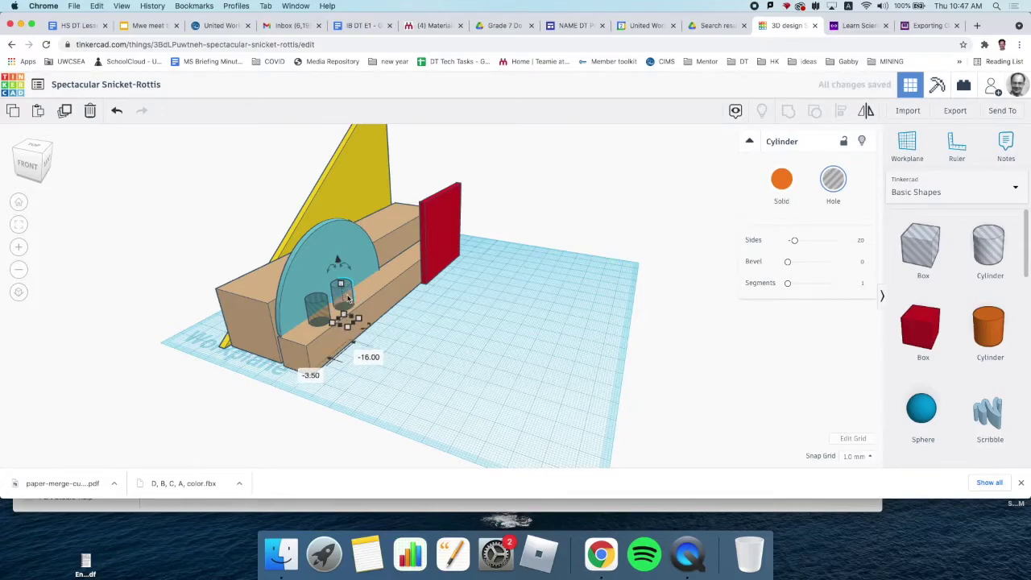
Step: Duplicate the hole cylinder with Ctrl+D and move the copy further along the block
key(ctrl+d)
drag(348, 299, 364, 281)
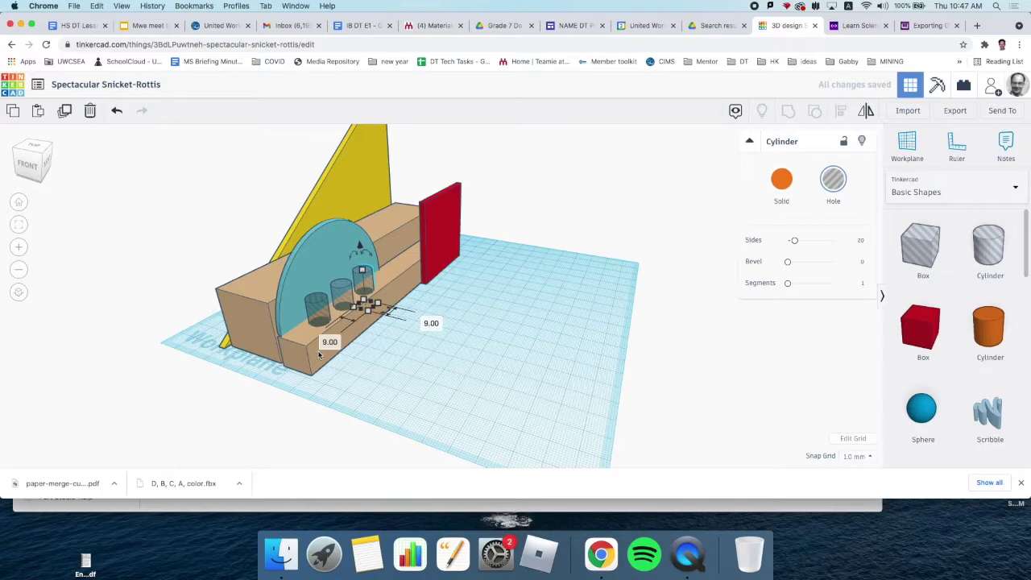
click(461, 372)
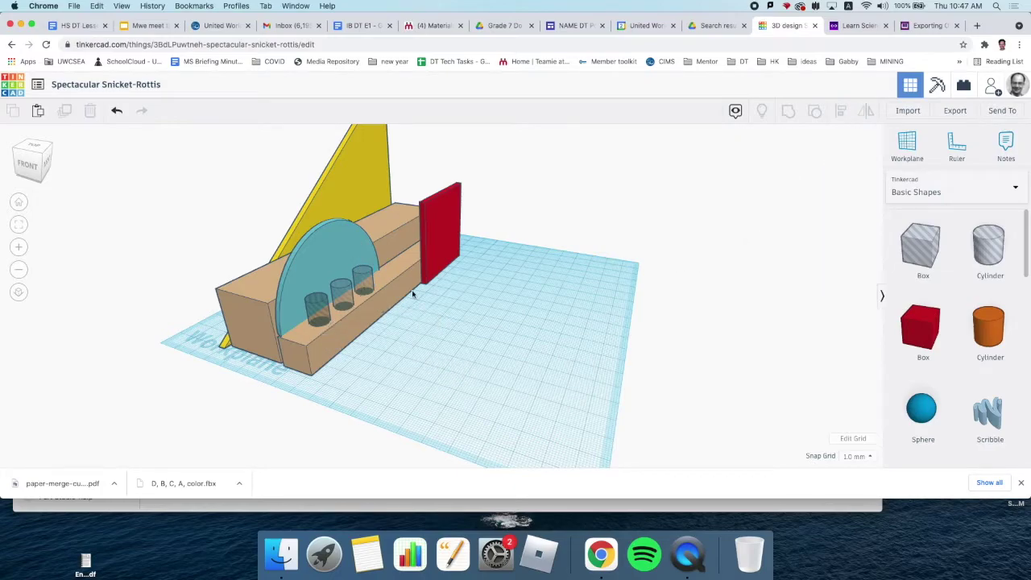
Step: Set the three cylinders and box to Hole, try Solid, then undo back to Hole
click(315, 313)
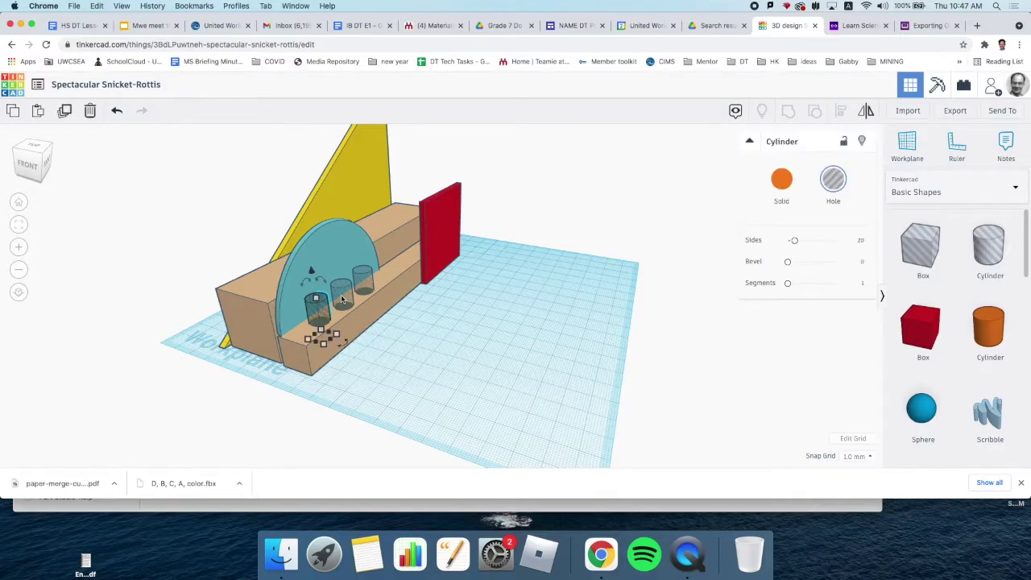
shift+click(341, 300)
shift+click(370, 279)
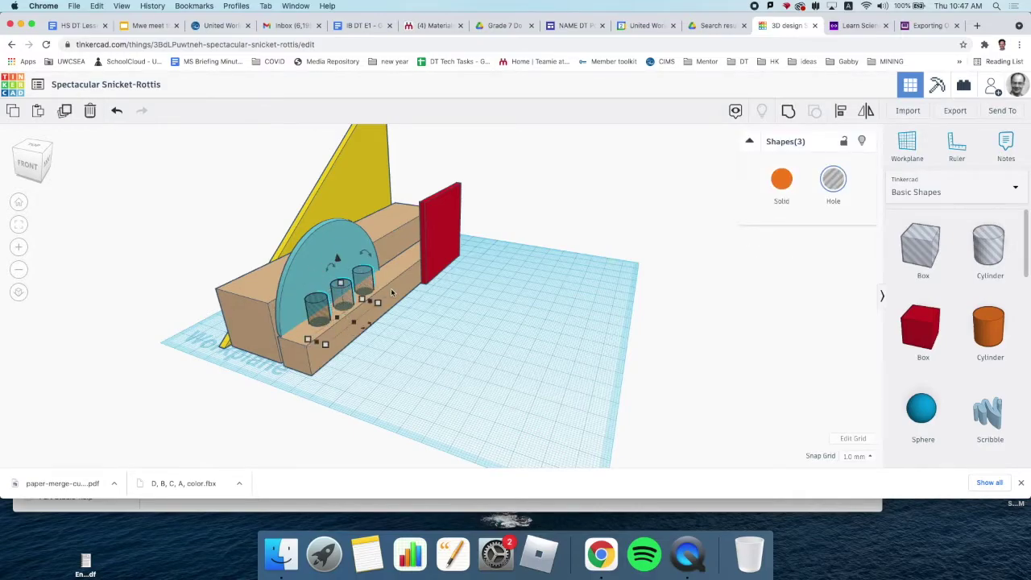
shift+click(394, 294)
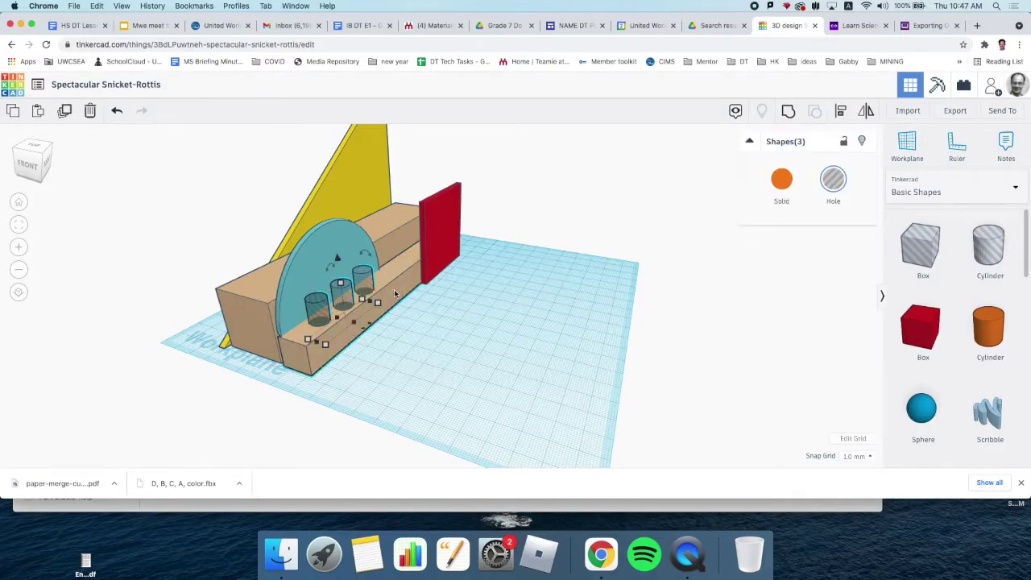
click(835, 182)
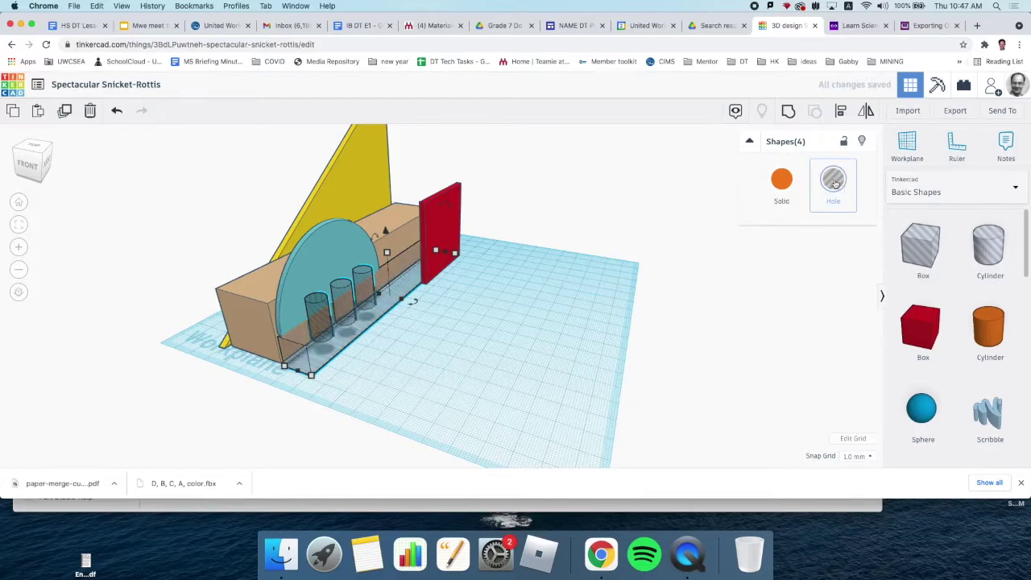
click(781, 184)
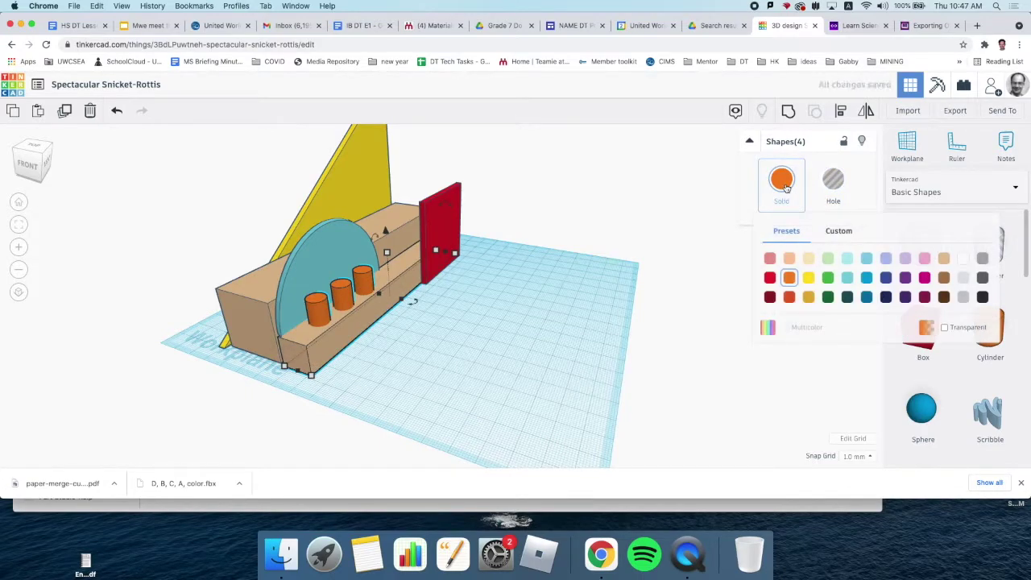
key(super+z)
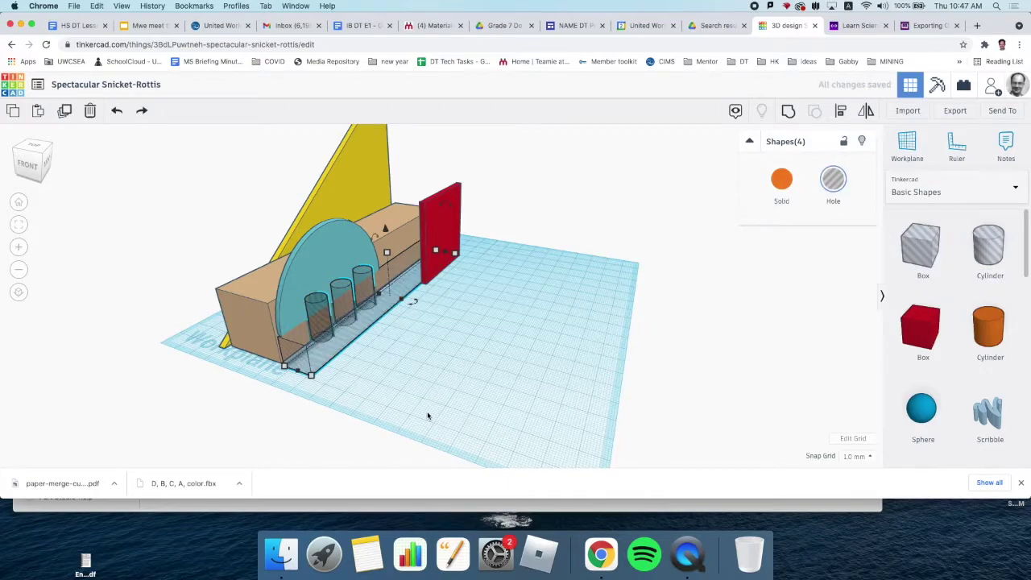
click(428, 415)
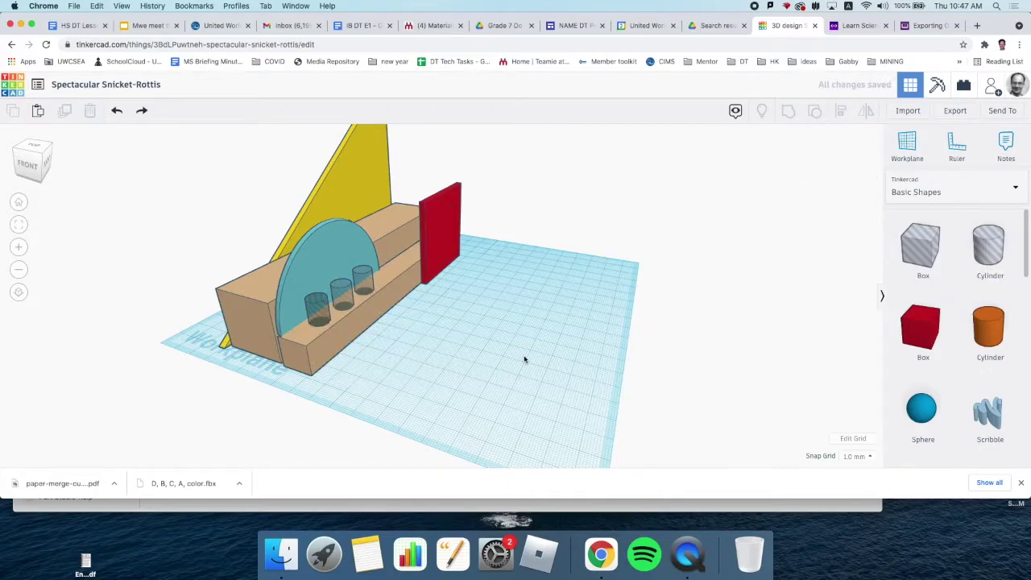
Step: Group one hole cylinder with the front long tan box
right_drag(525, 359, 395, 292)
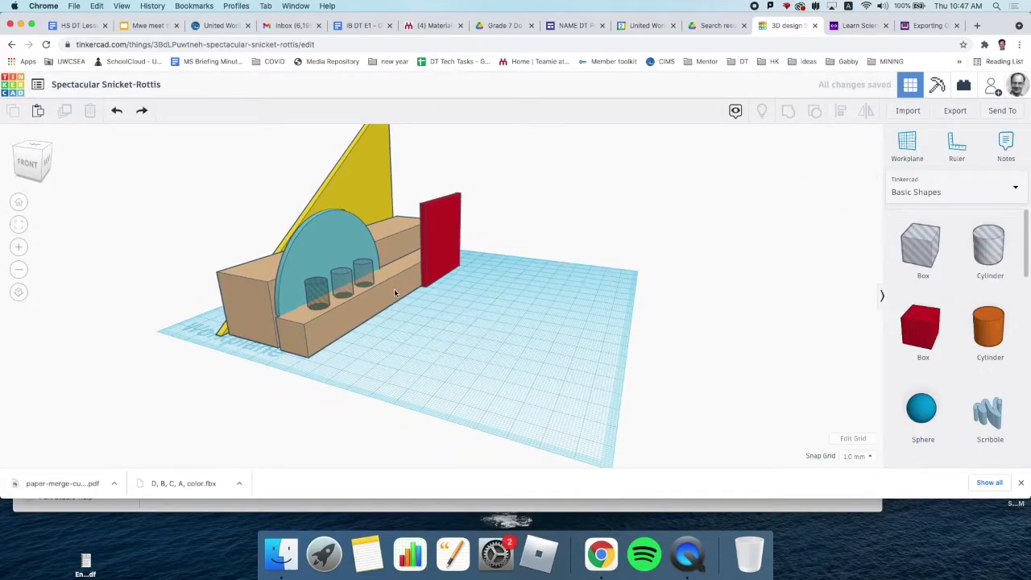
click(316, 292)
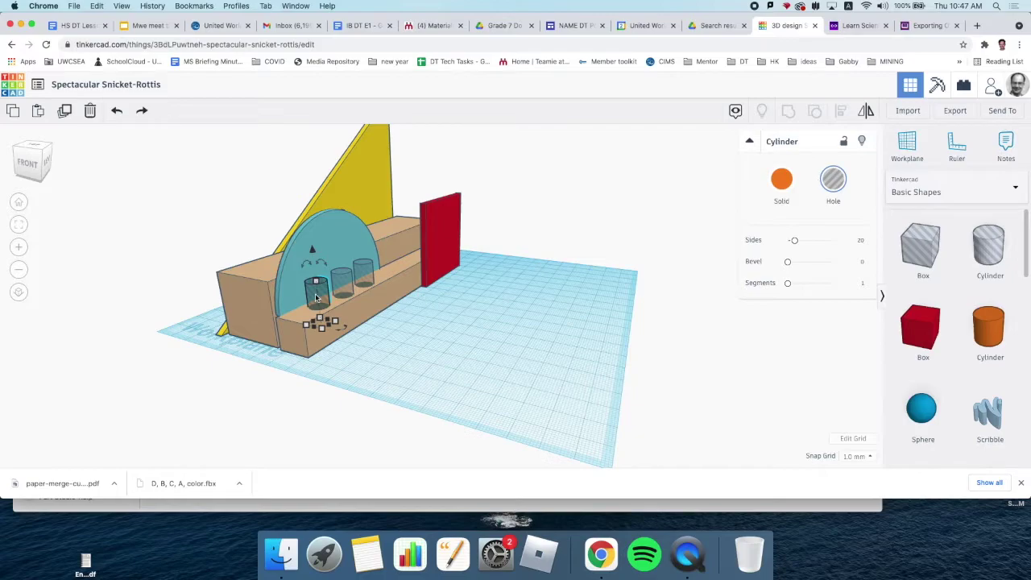
shift+click(291, 340)
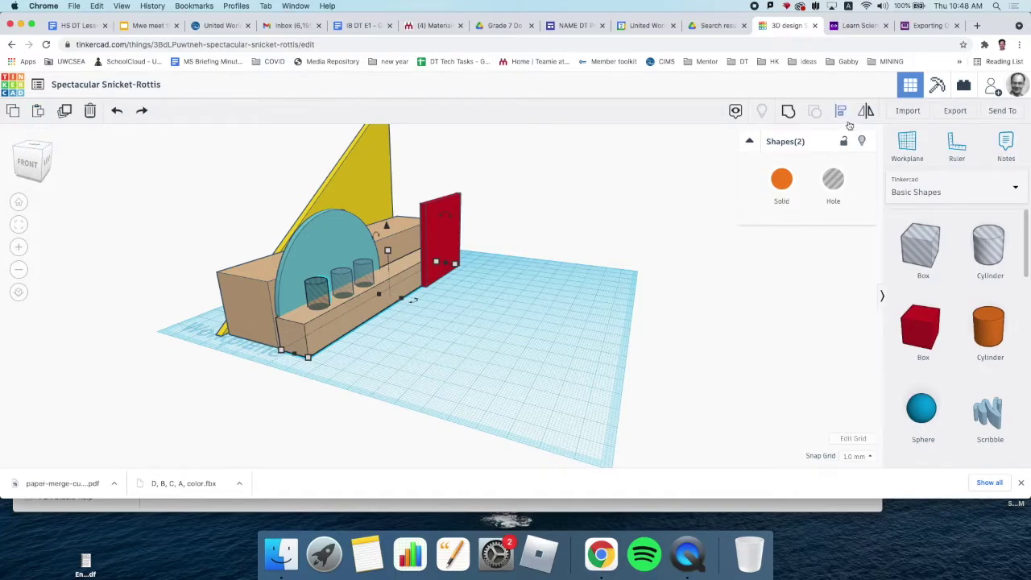
click(789, 114)
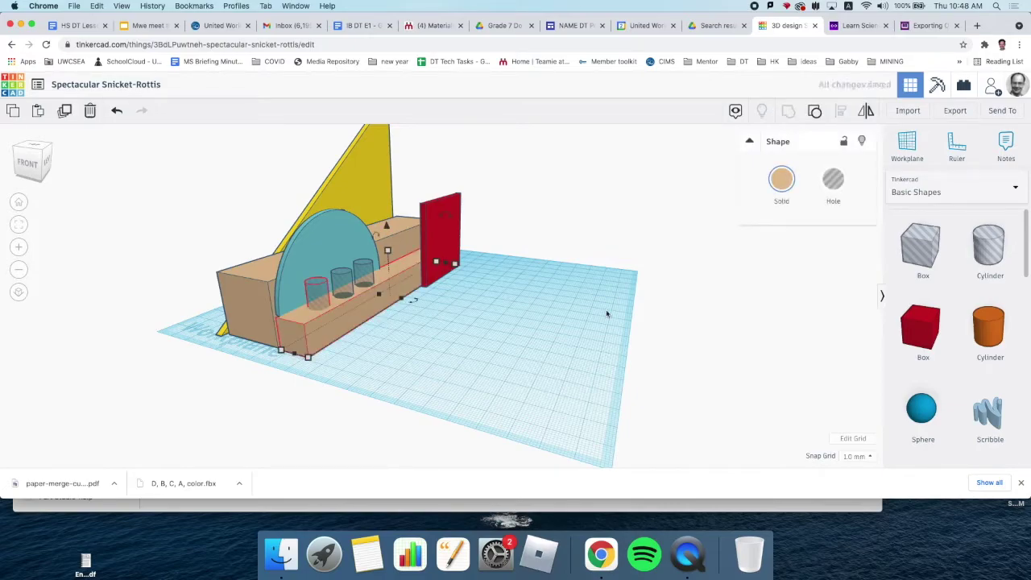
click(387, 324)
Step: Group the remaining two hole cylinders with the box to cut the pen holes
click(348, 289)
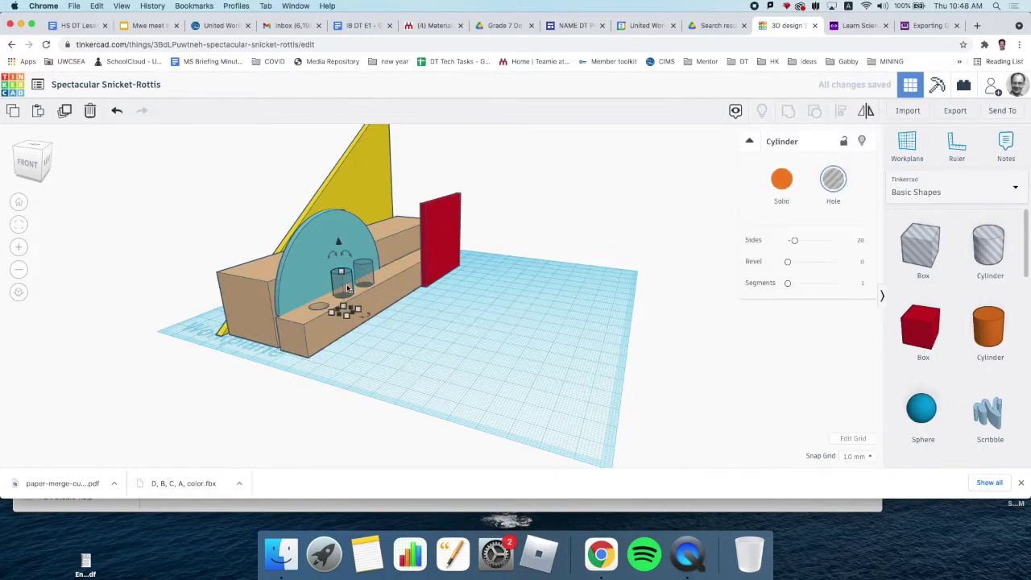
shift+click(365, 276)
shift+click(399, 290)
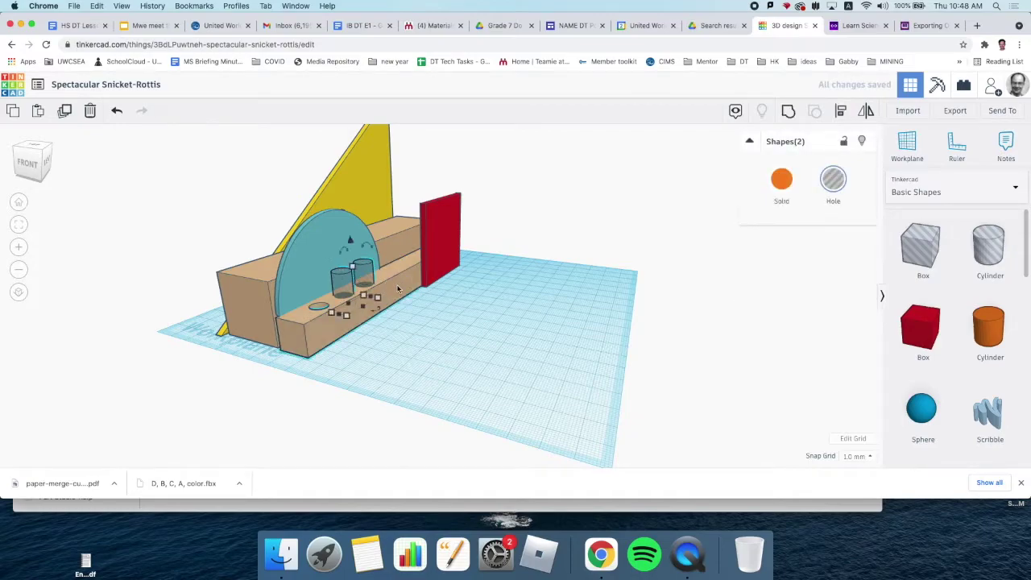
click(789, 111)
click(580, 297)
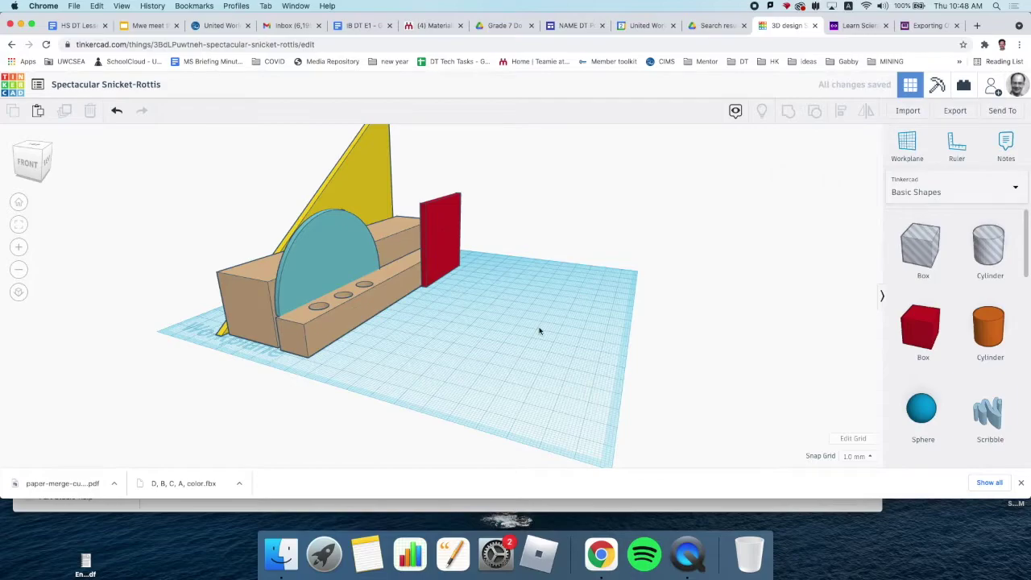
right_drag(540, 330, 540, 372)
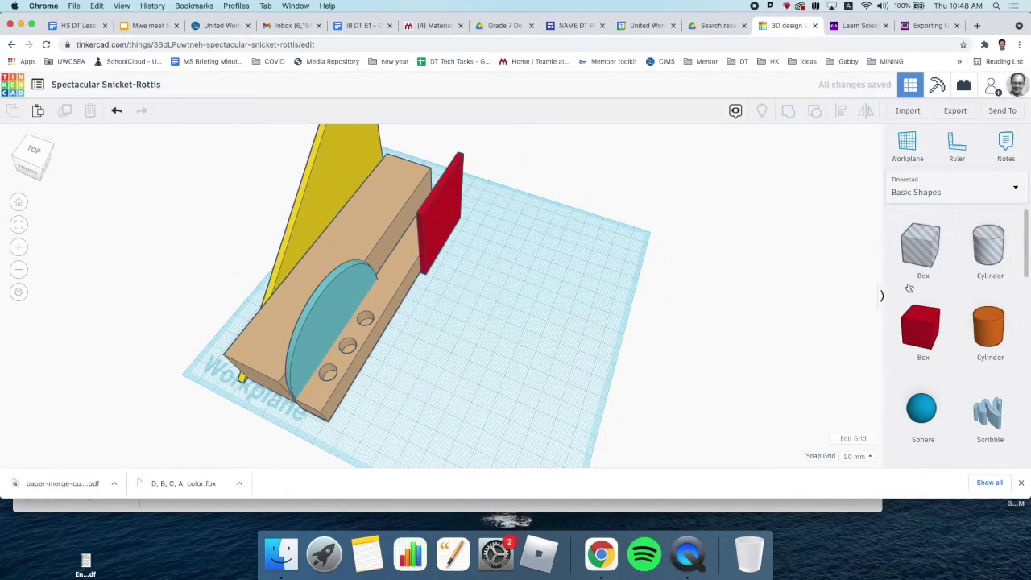
Step: Add a hole cylinder, lay it on its side, stretch it to about 80 and raise it 26
drag(989, 246, 494, 348)
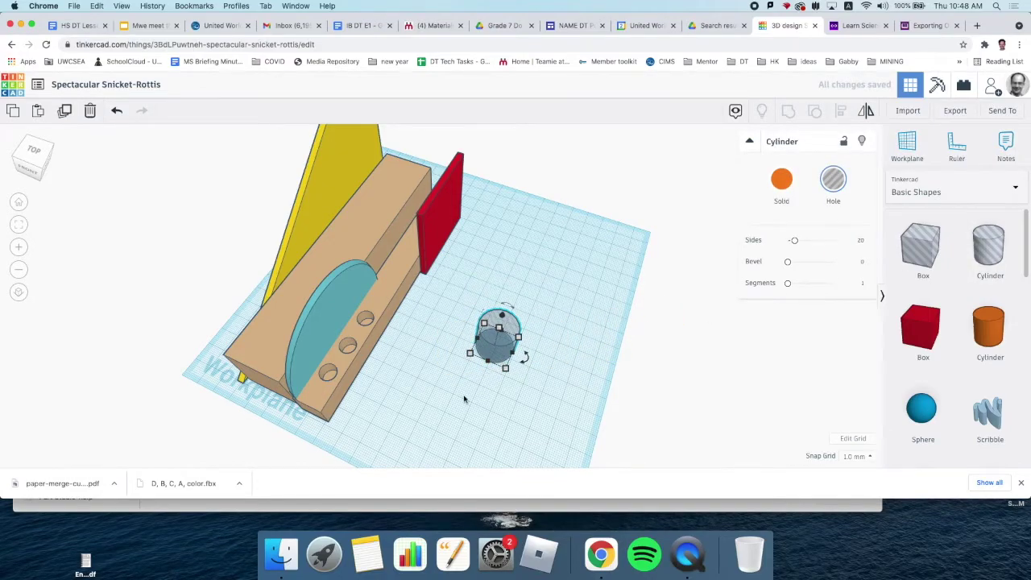
right_drag(464, 398, 403, 356)
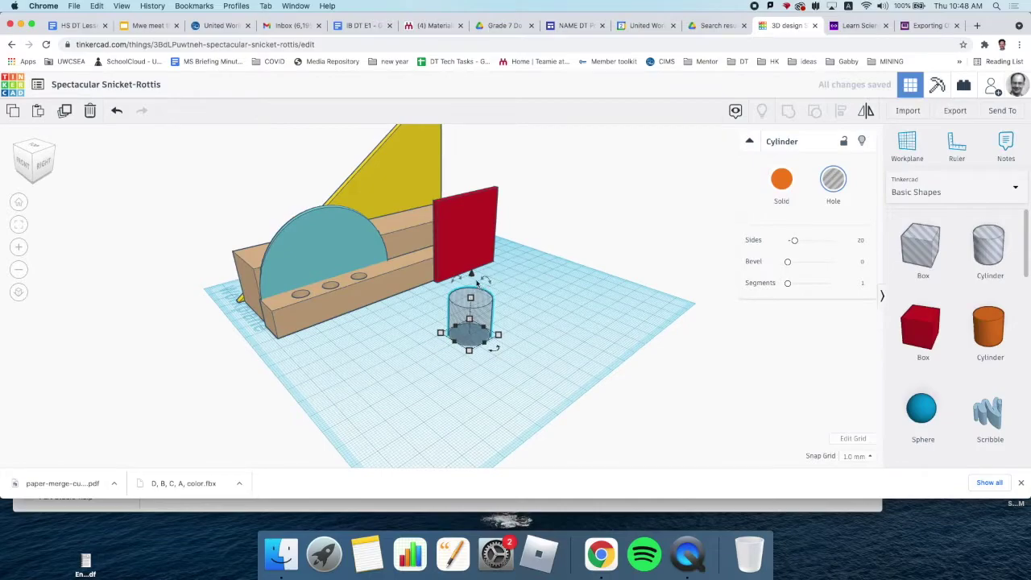
drag(477, 282, 420, 325)
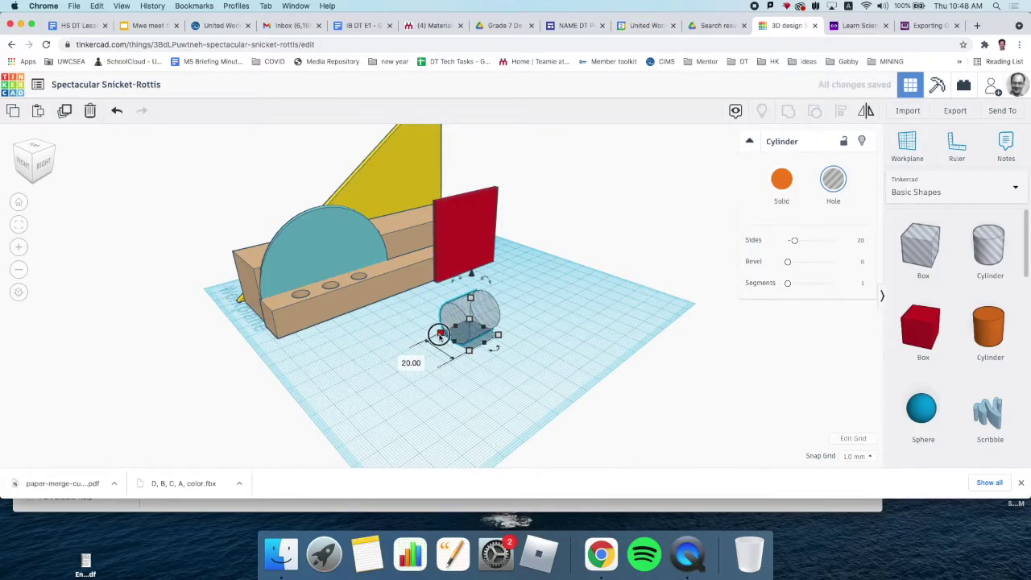
drag(439, 333, 349, 407)
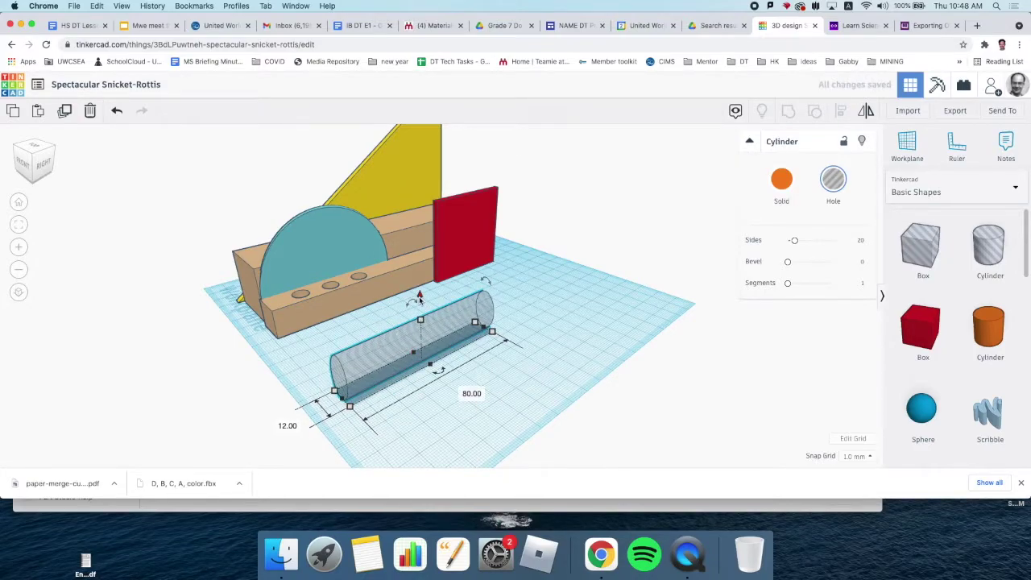
drag(419, 294, 417, 234)
scroll(366, 330, down, 5)
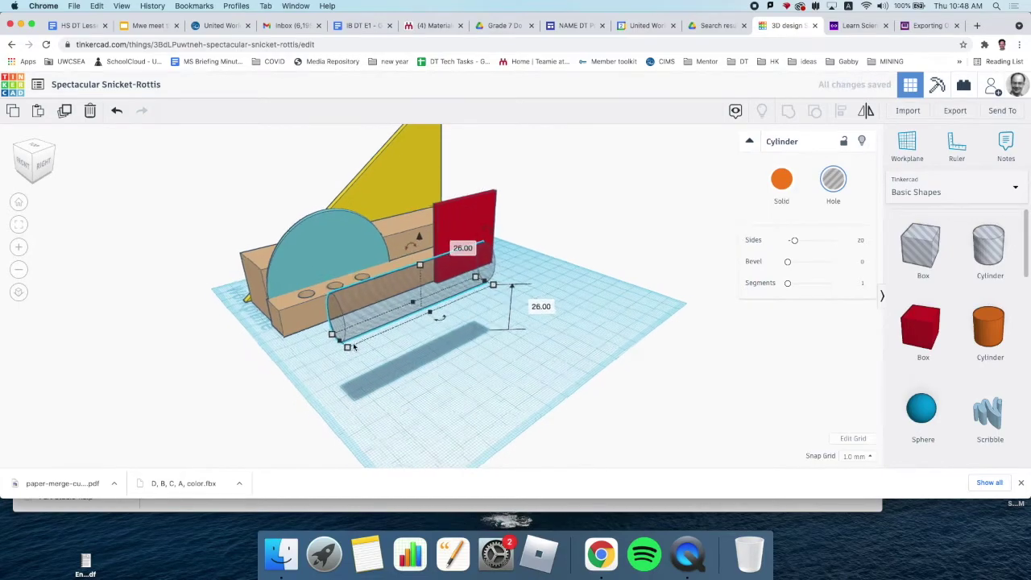
Step: Move the long hole cylinder left into position along the rear tan box
click(393, 349)
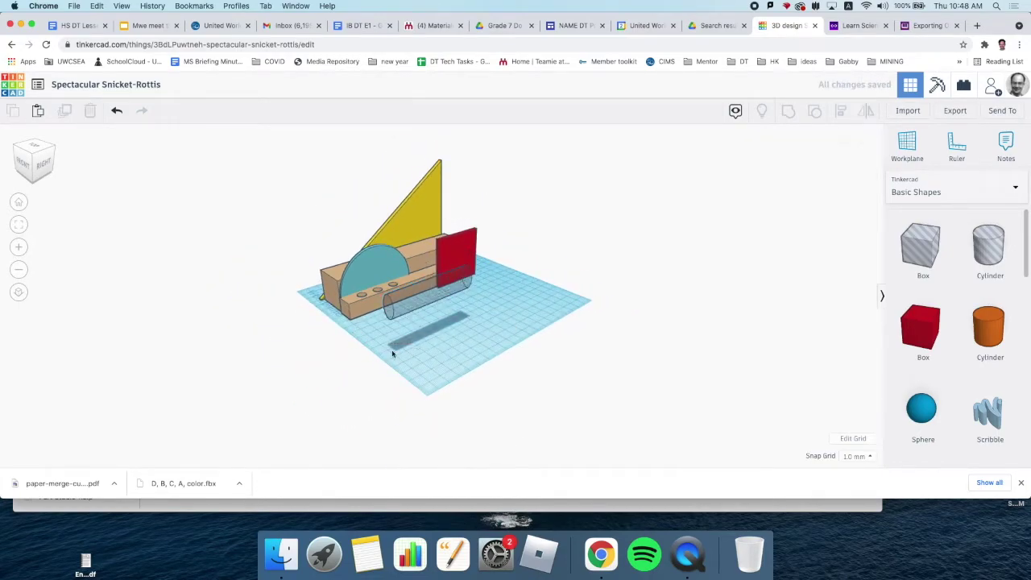
scroll(383, 351, up, 10)
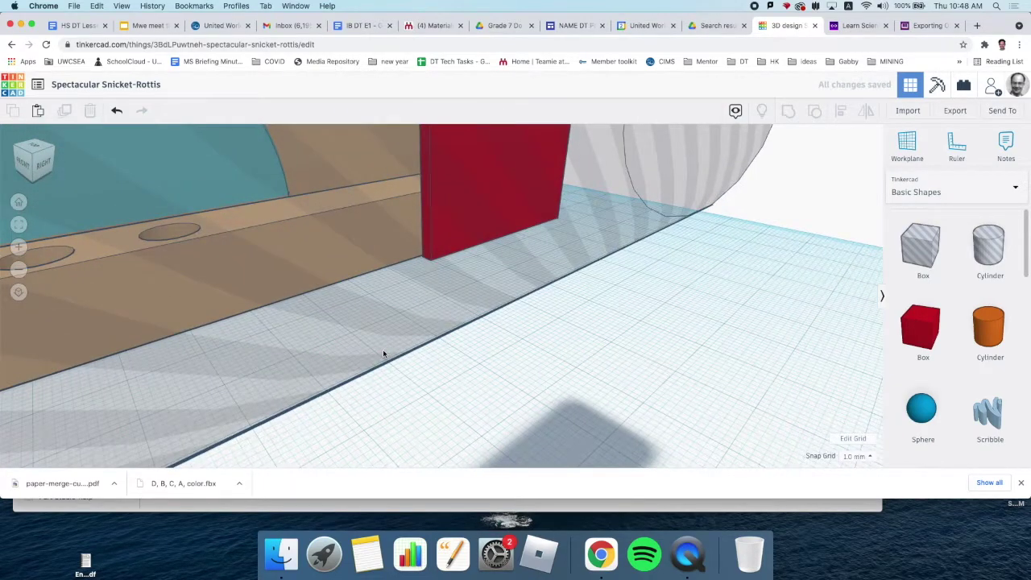
scroll(382, 353, down, 10)
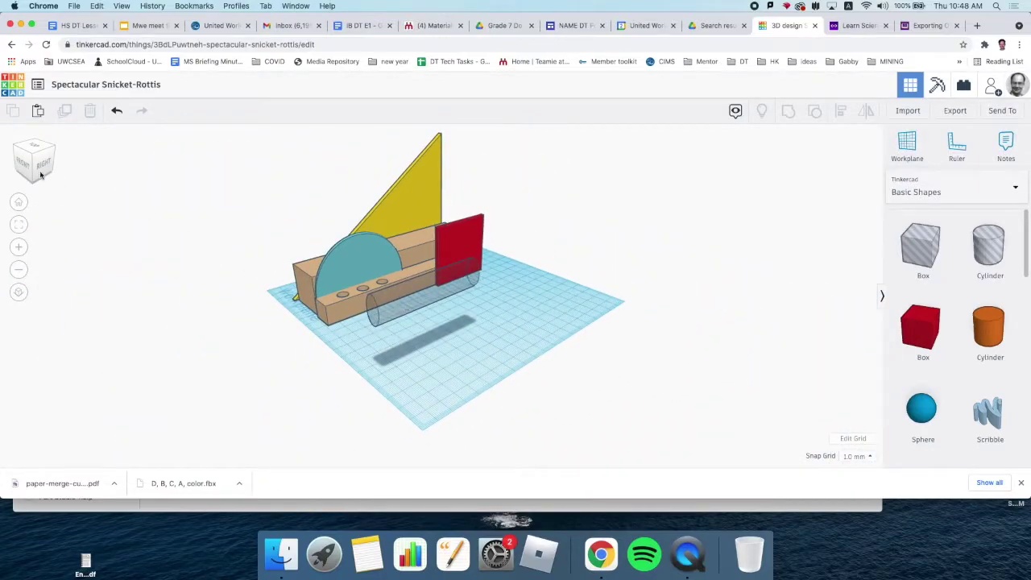
click(42, 165)
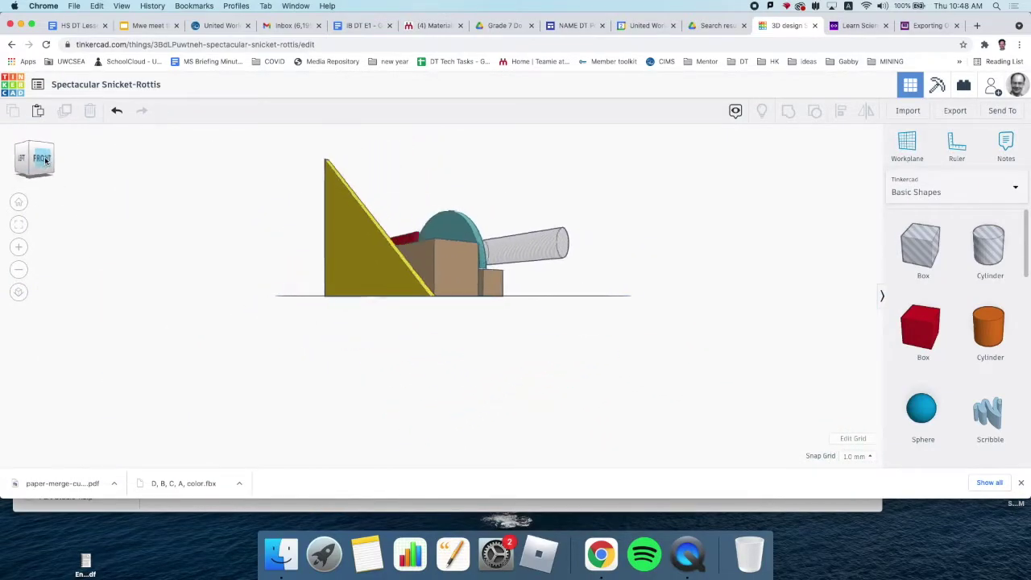
drag(514, 242, 353, 247)
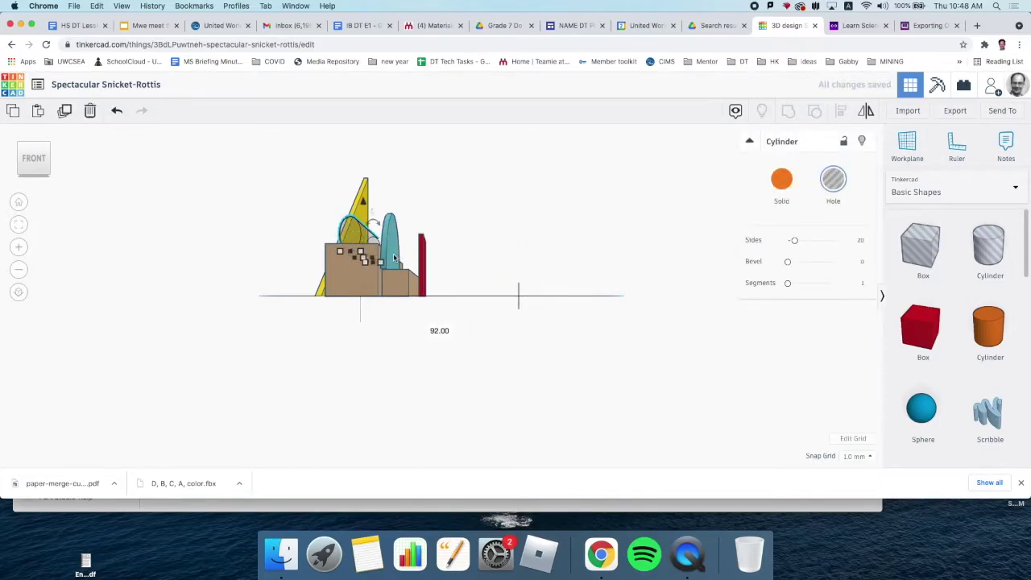
right_drag(508, 190, 489, 250)
drag(351, 331, 351, 332)
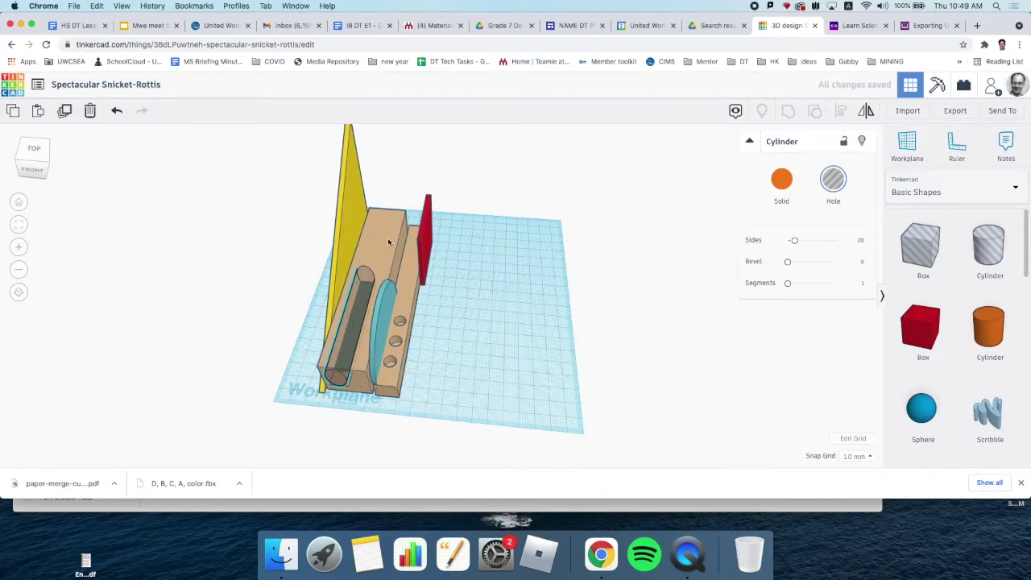
Step: Group the rear tan box with the long hole cylinder, then undo the grouping
click(368, 278)
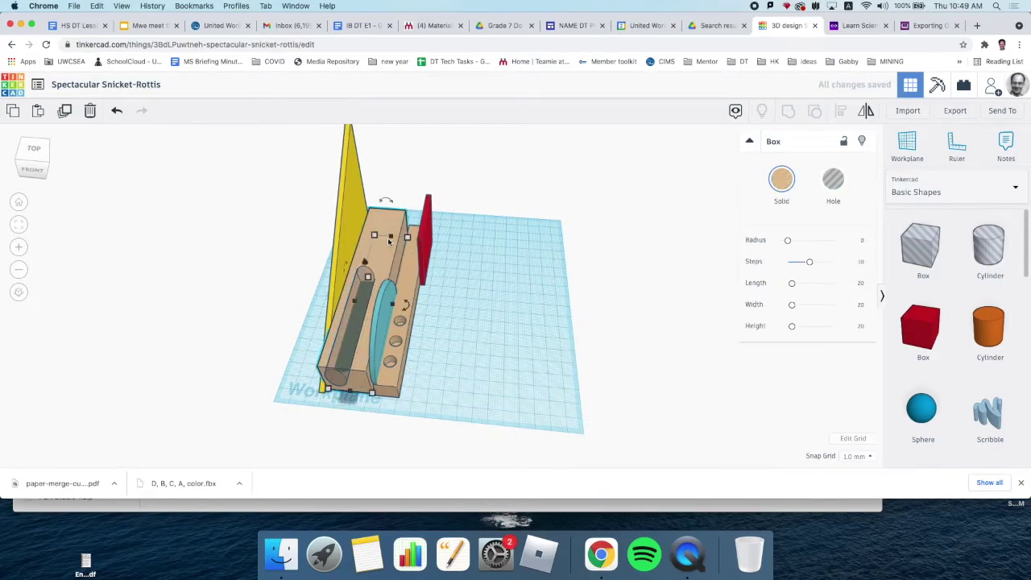
shift+click(351, 331)
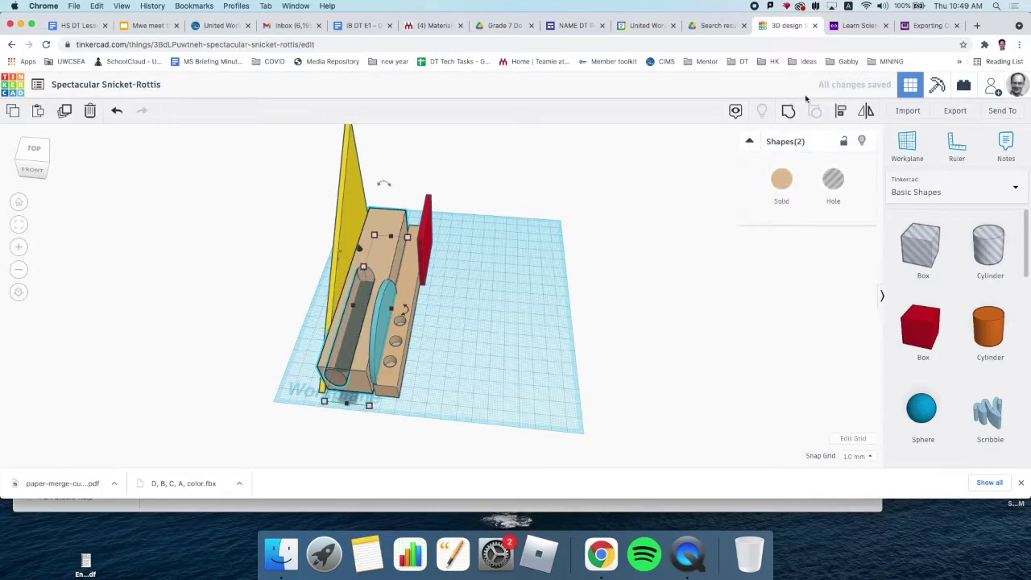
click(788, 110)
click(516, 370)
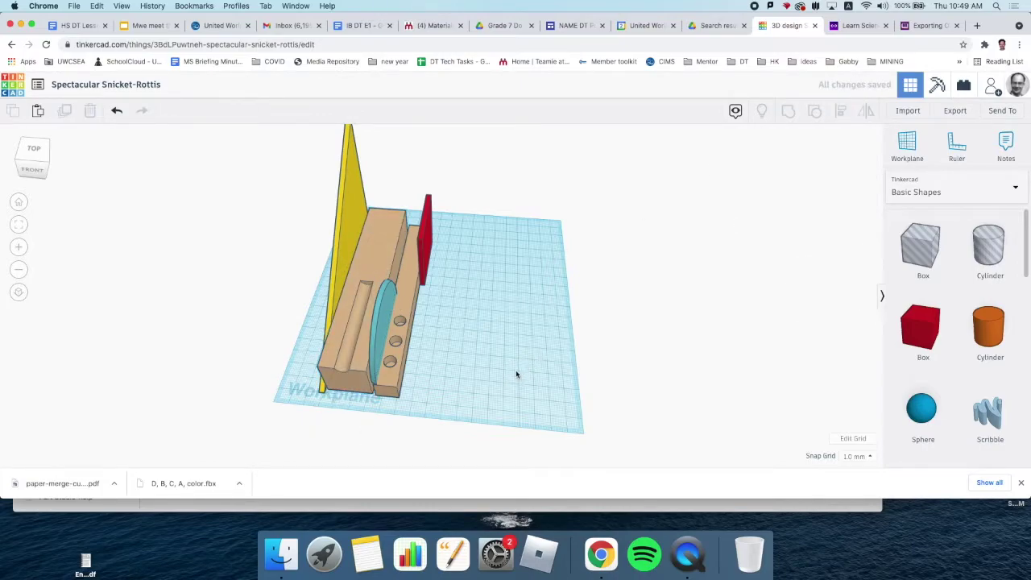
key(super+z)
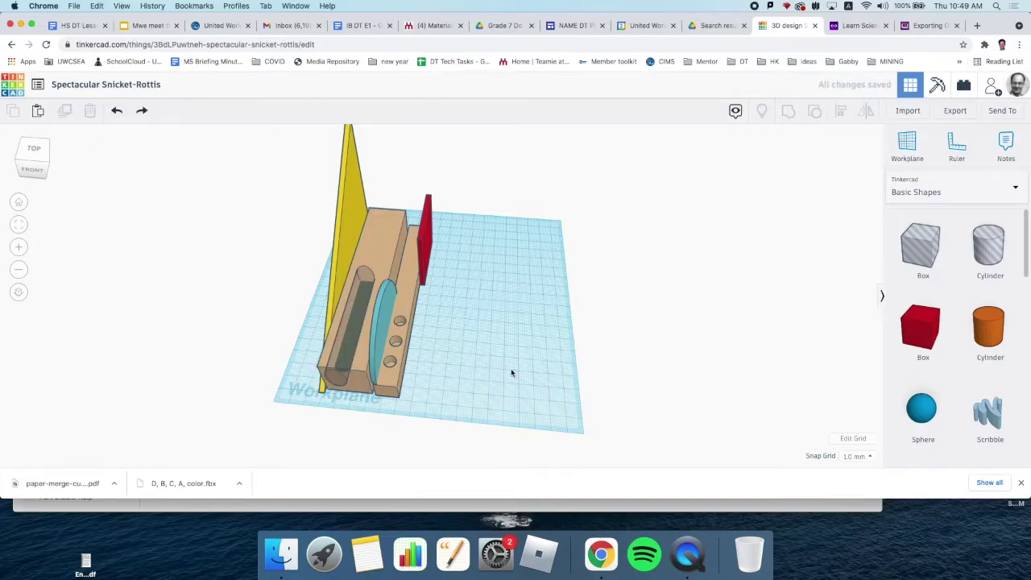
Step: Delete the long hole cylinder and bring up the Export options for the design
click(355, 316)
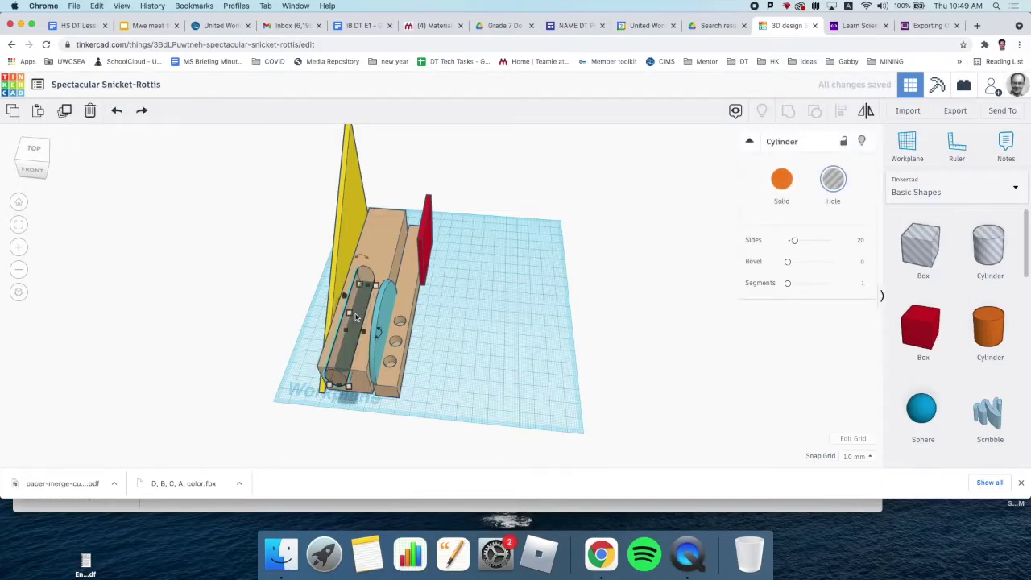
key(Delete)
right_drag(540, 307, 433, 282)
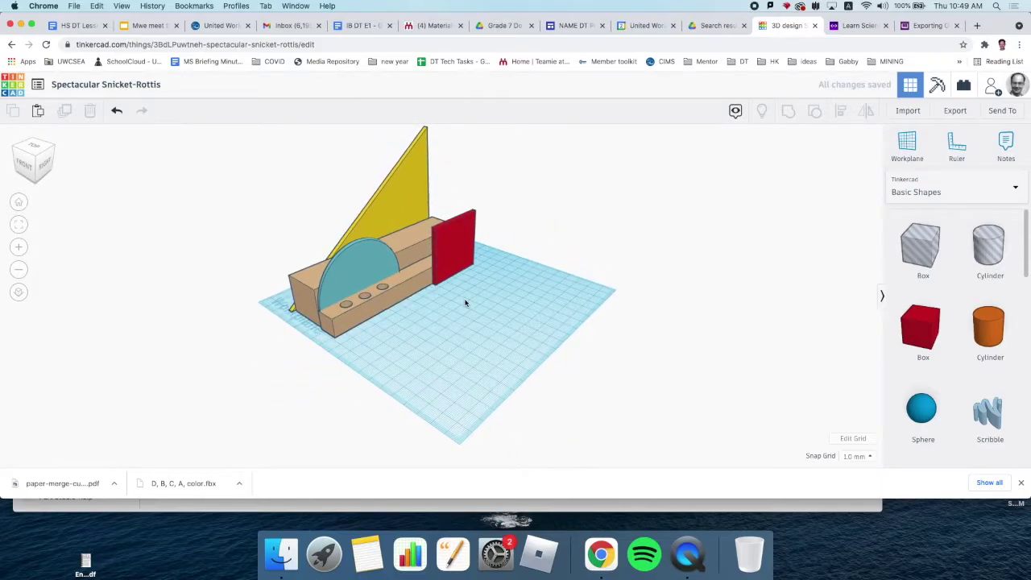
scroll(465, 303, up, 5)
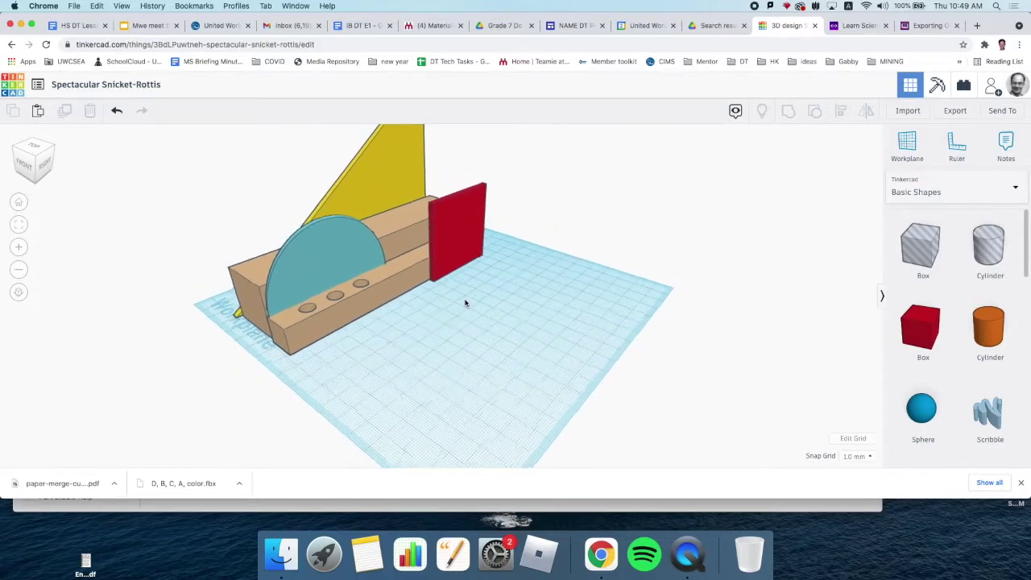
scroll(465, 303, down, 1)
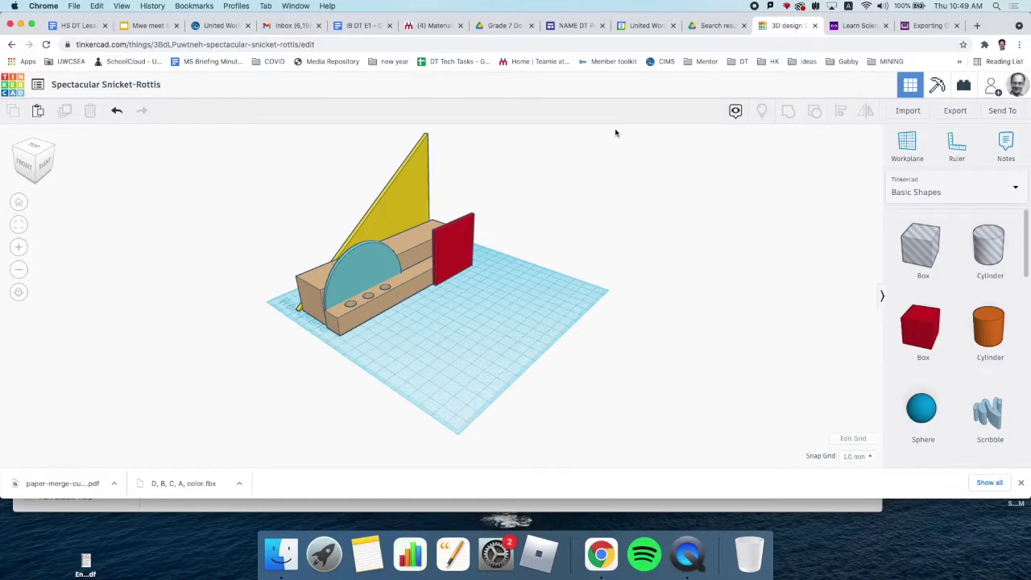
click(970, 112)
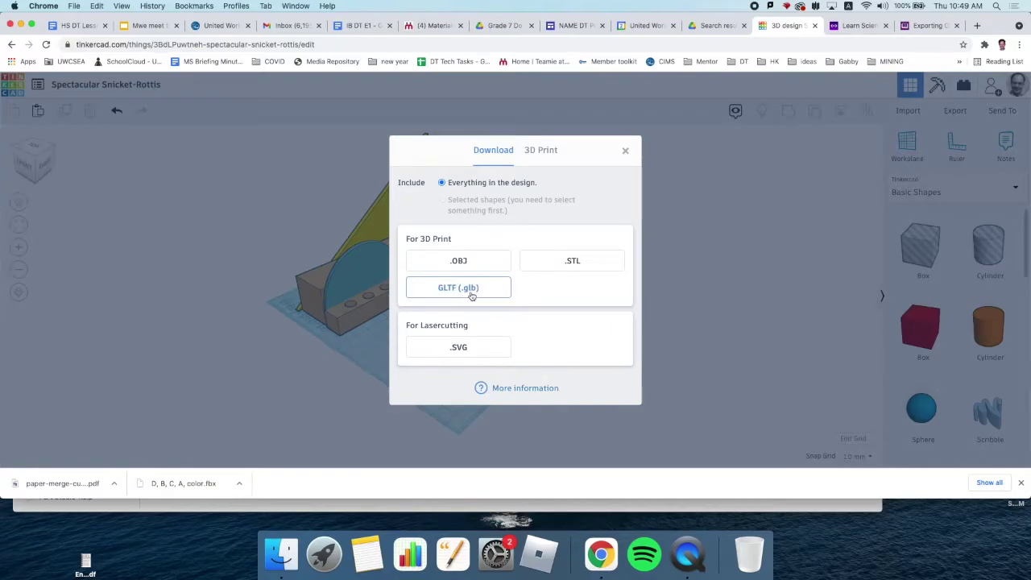
Step: Download everything in the design as a GLTF (.glb) file
click(472, 292)
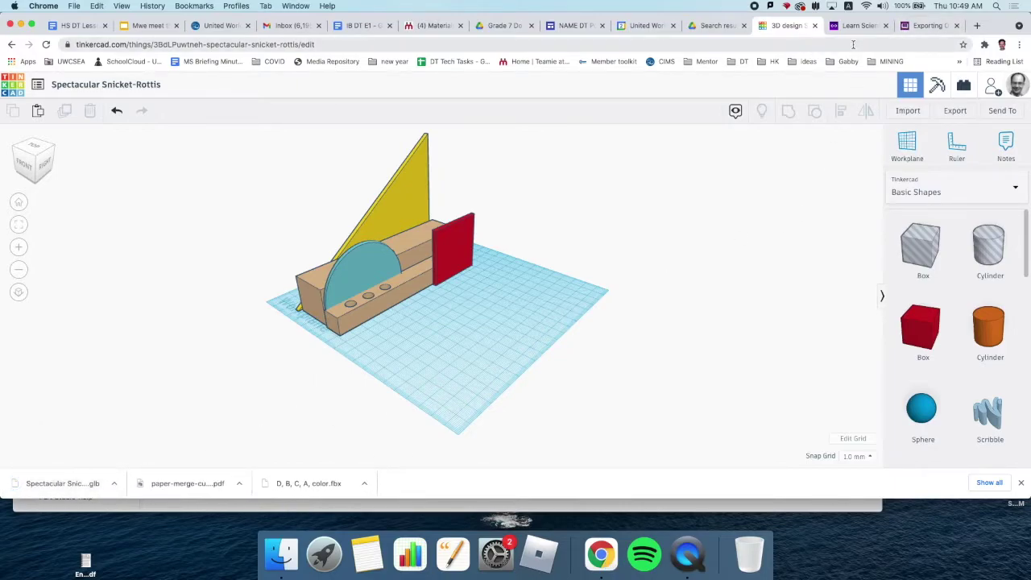
click(928, 25)
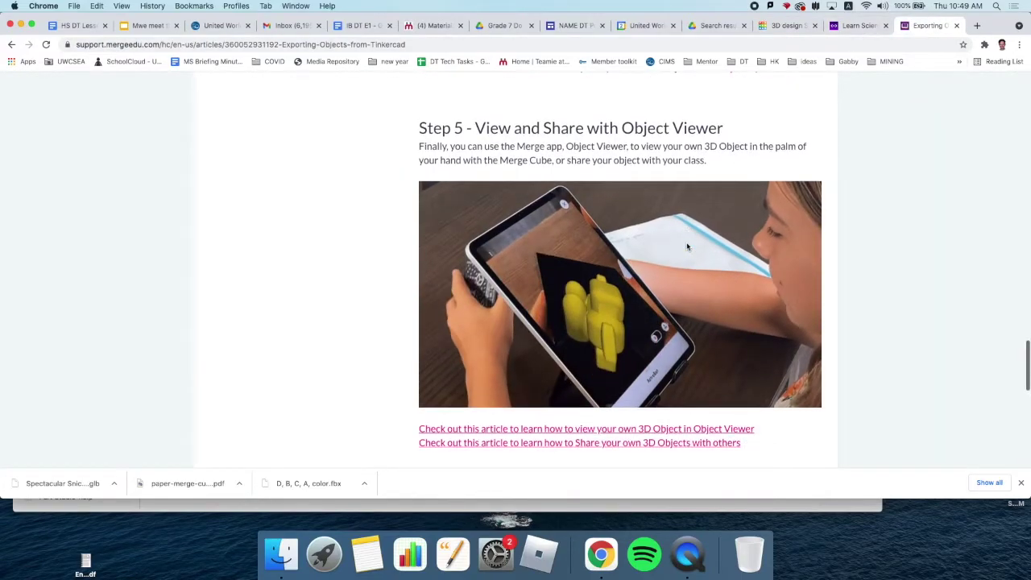
Step: Read through Steps 1–5 of the Exporting Objects from Tinkercad article, then return to Tinkercad
scroll(688, 246, up, 6)
scroll(698, 439, down, 2)
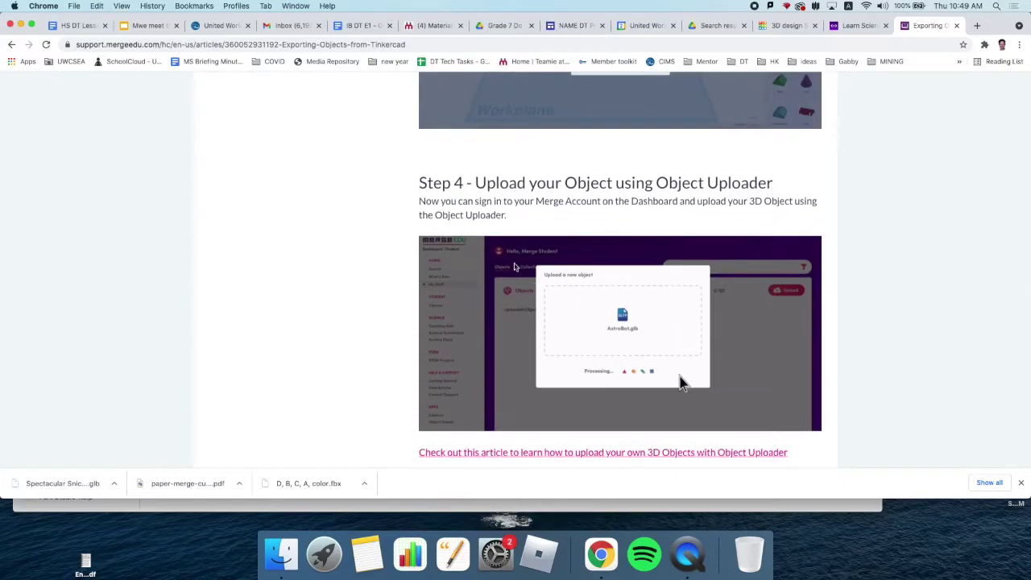
scroll(654, 400, down, 2)
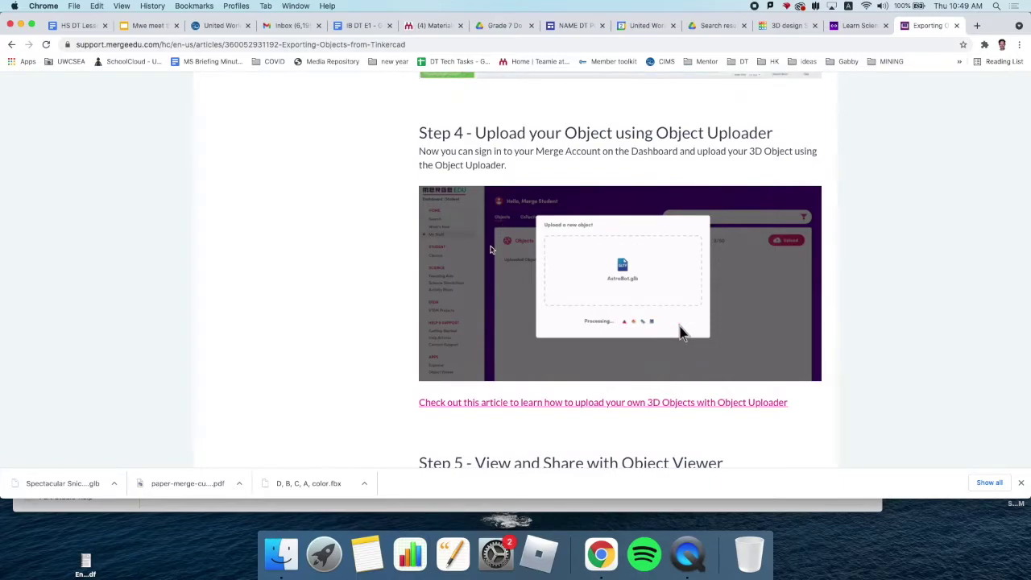
scroll(490, 250, down, 2)
scroll(489, 250, up, 1)
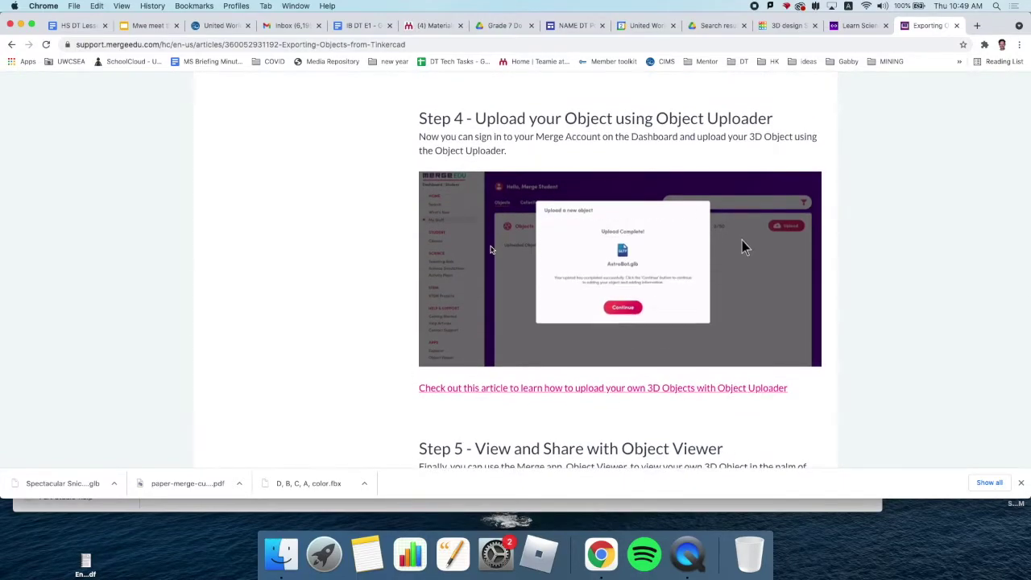
scroll(489, 250, down, 1)
scroll(490, 249, down, 2)
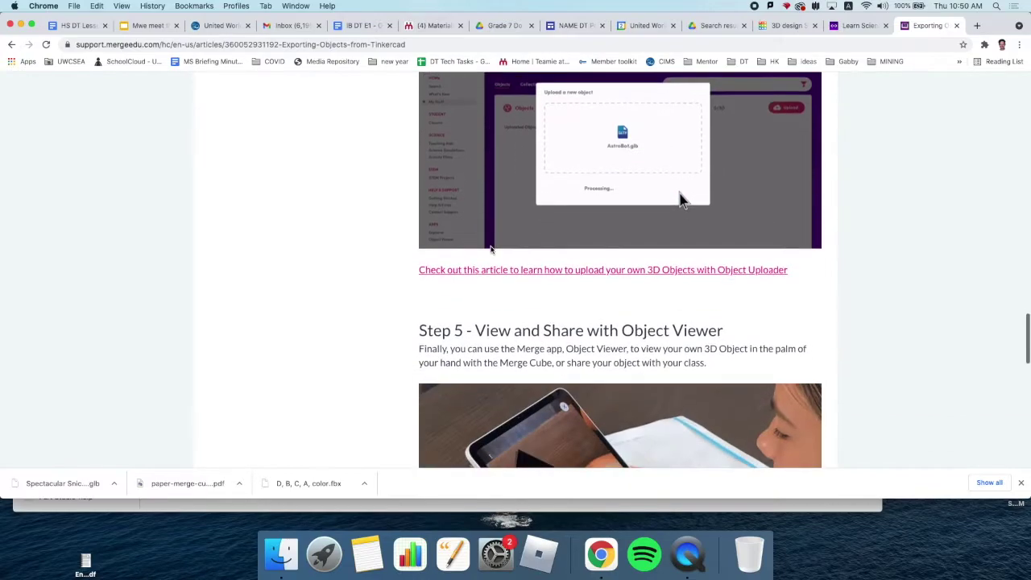
scroll(490, 250, up, 2)
scroll(490, 250, down, 3)
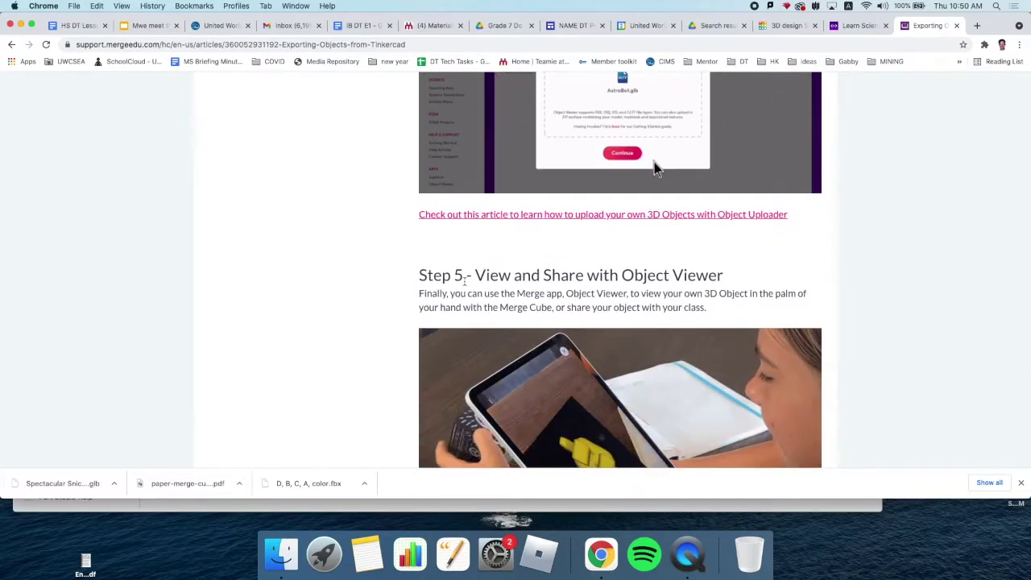
scroll(489, 249, up, 10)
scroll(460, 298, up, 2)
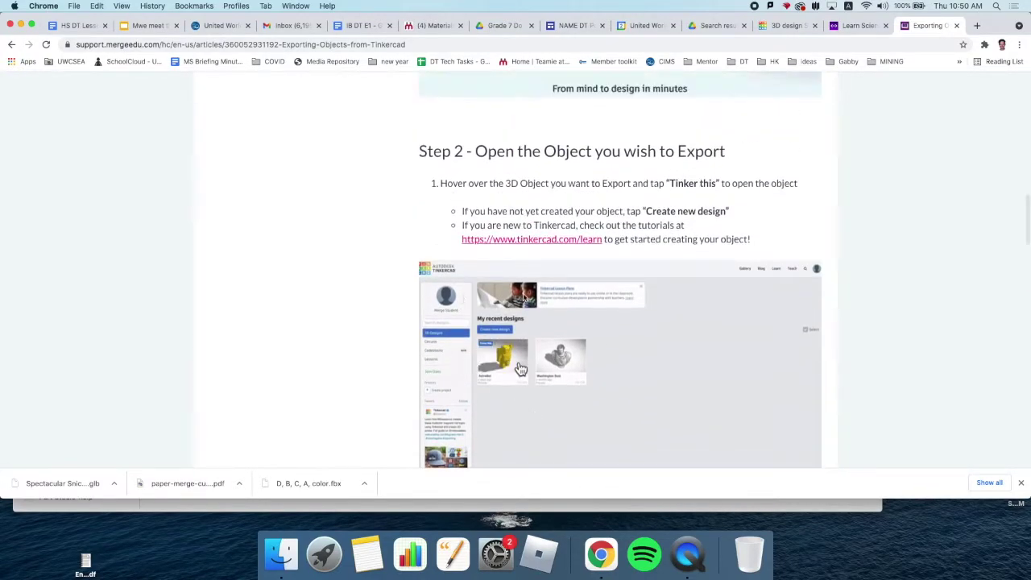
scroll(524, 299, up, 4)
scroll(524, 298, up, 12)
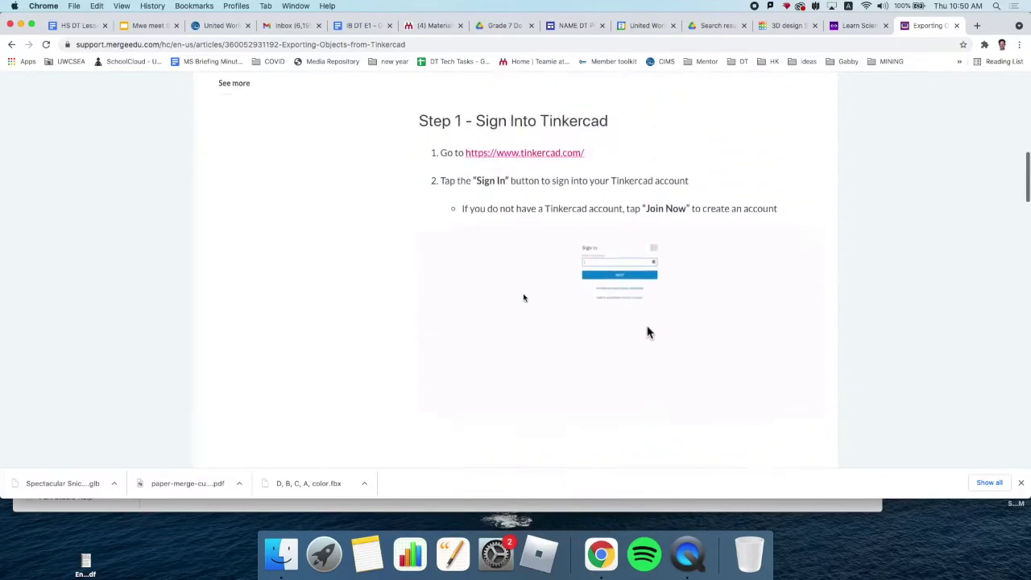
scroll(524, 295, up, 10)
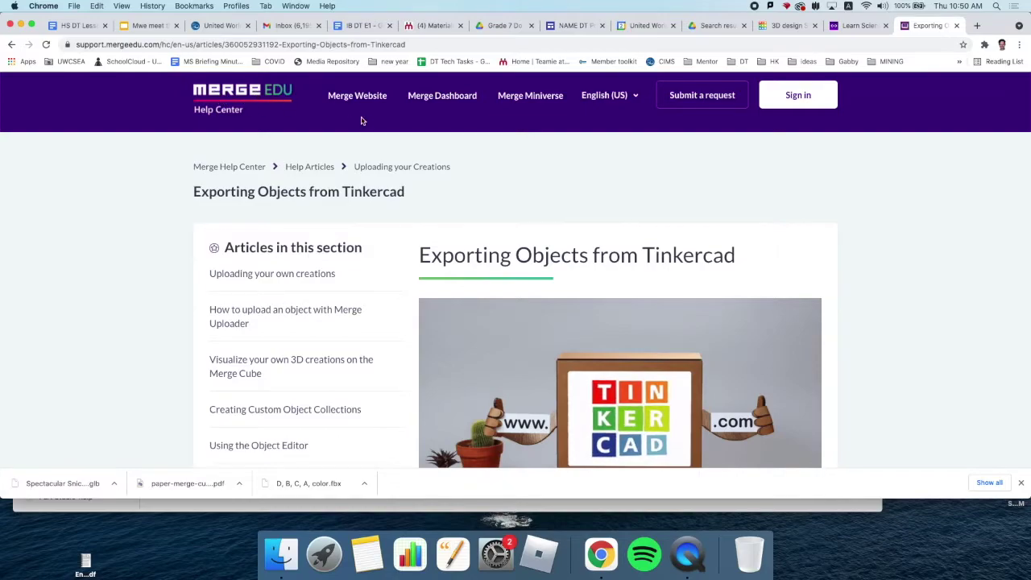
scroll(495, 239, down, 16)
scroll(494, 239, down, 7)
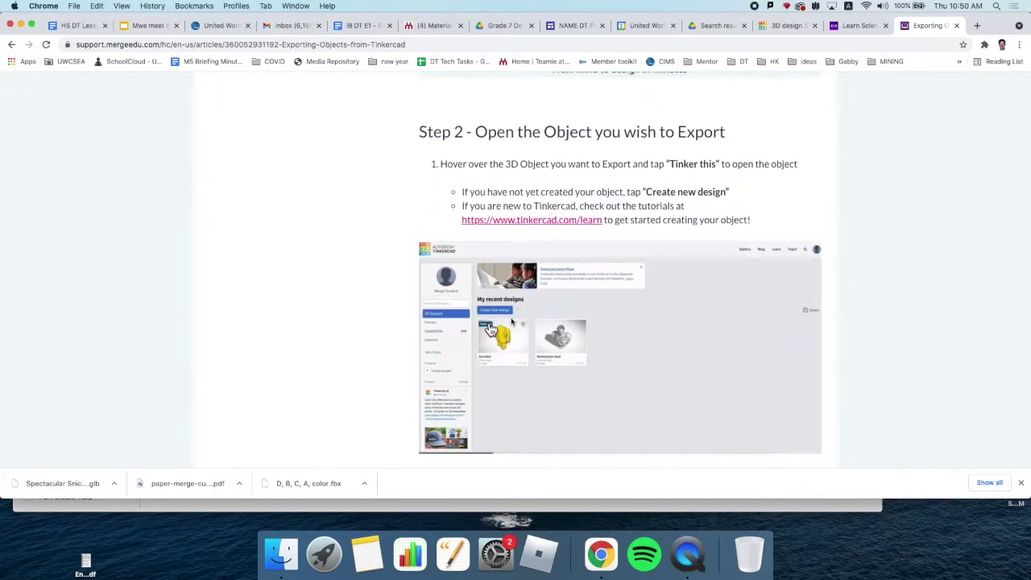
scroll(488, 303, down, 14)
scroll(556, 346, down, 1)
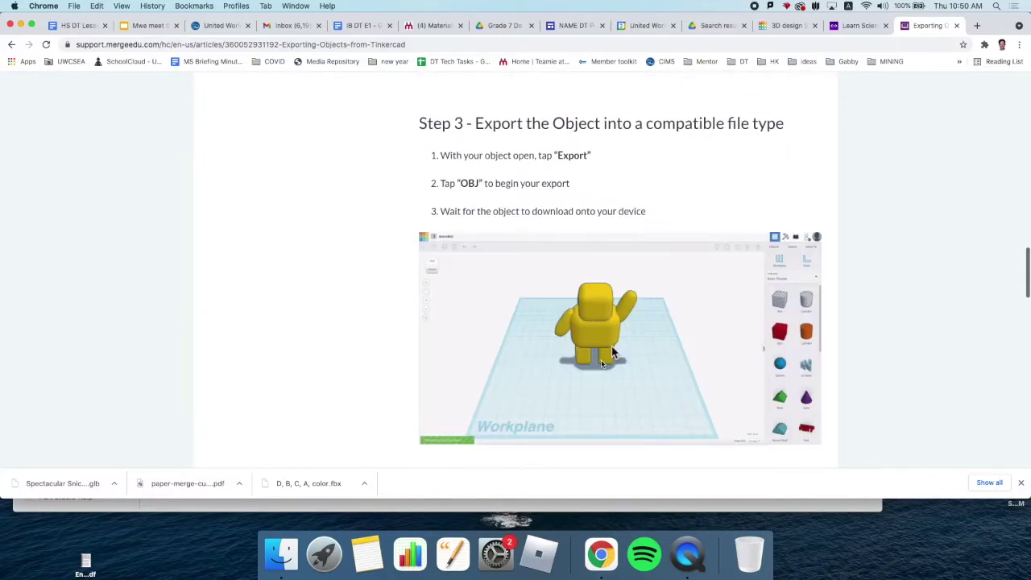
scroll(617, 367, down, 3)
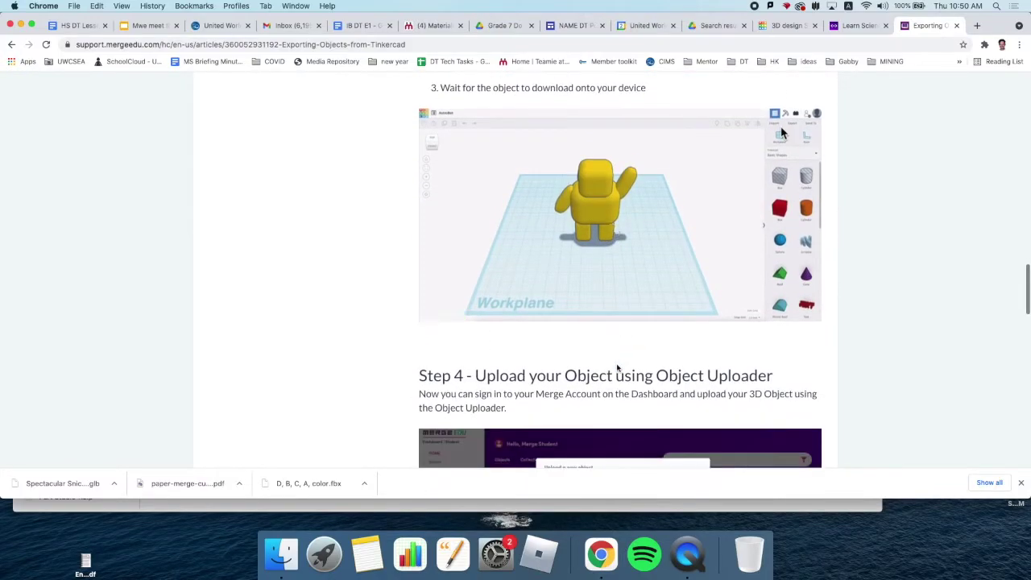
scroll(617, 367, down, 6)
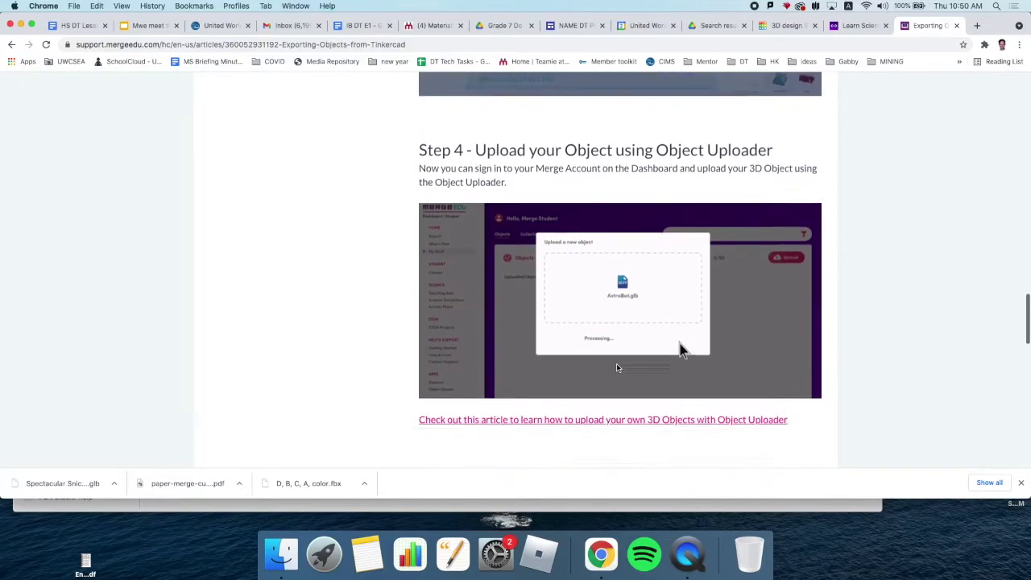
scroll(617, 367, down, 10)
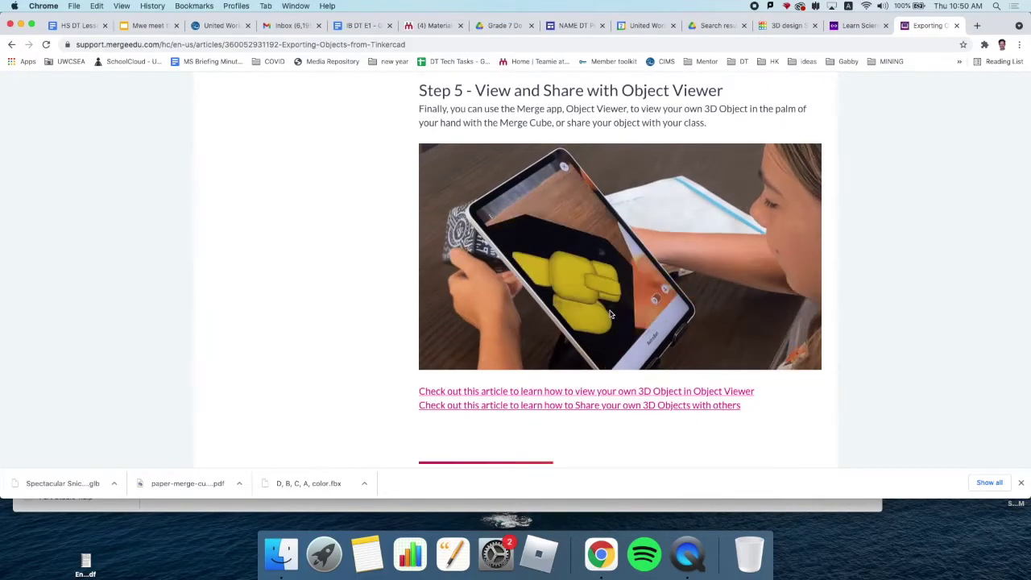
scroll(576, 339, down, 7)
scroll(576, 339, up, 4)
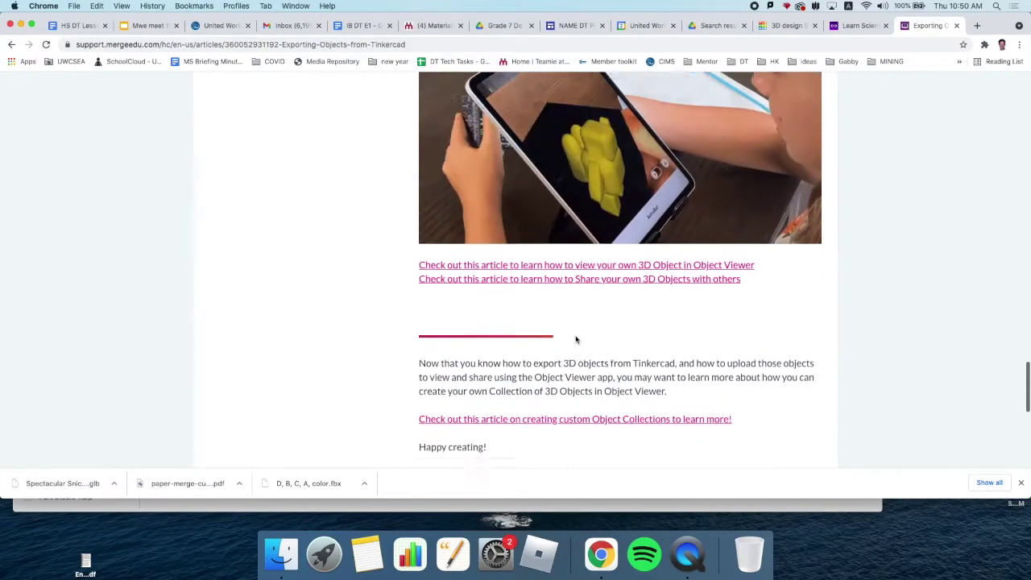
scroll(576, 340, up, 3)
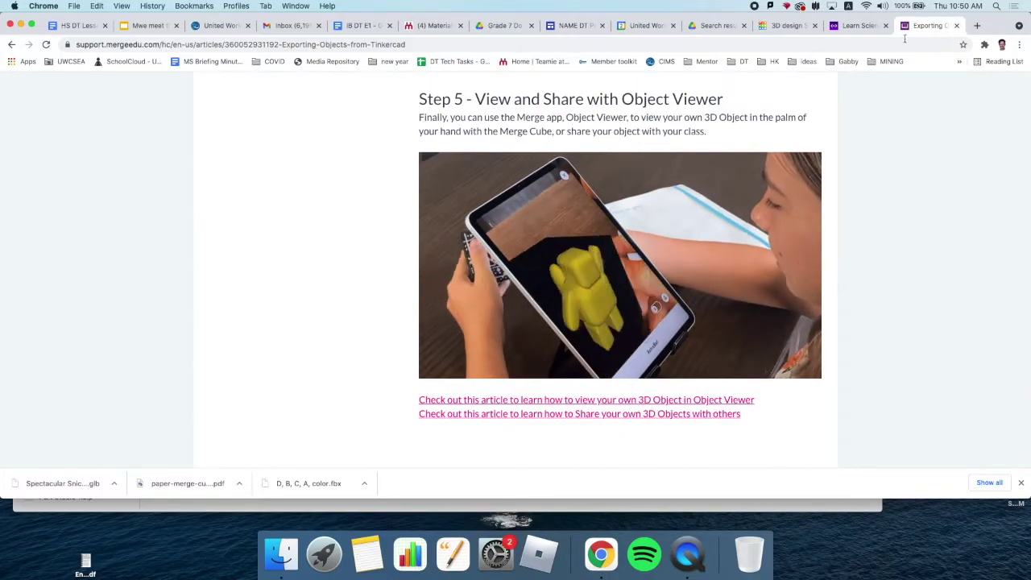
scroll(621, 271, up, 6)
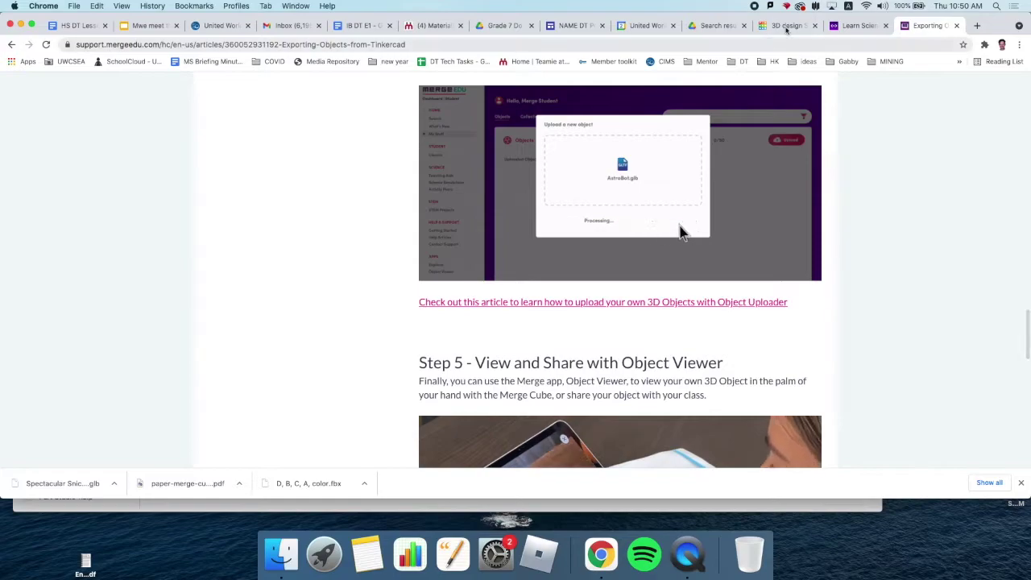
click(788, 26)
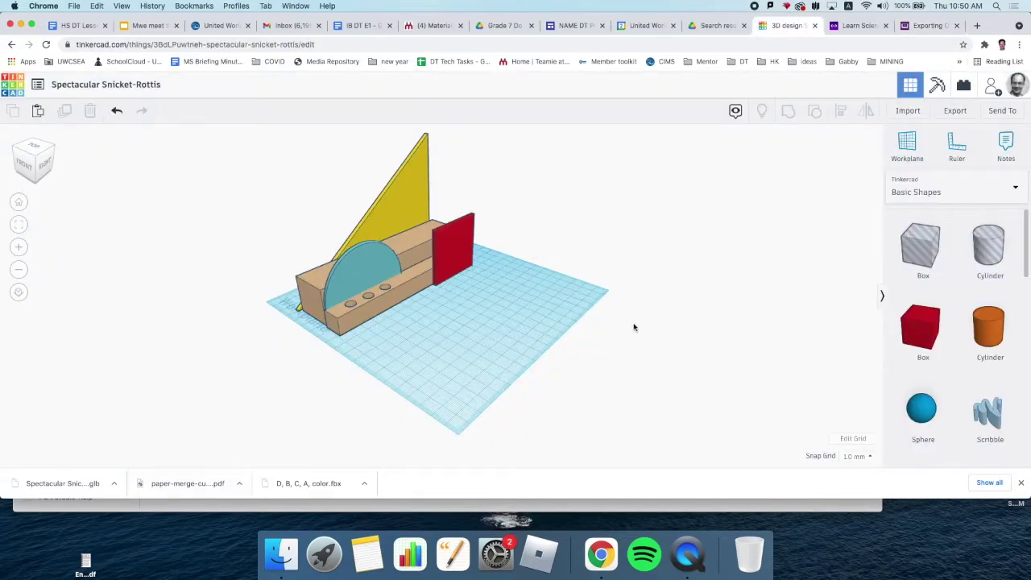
Step: Go to the Merge EDU dashboard's Upload page and scroll down to the file drop zone
click(865, 29)
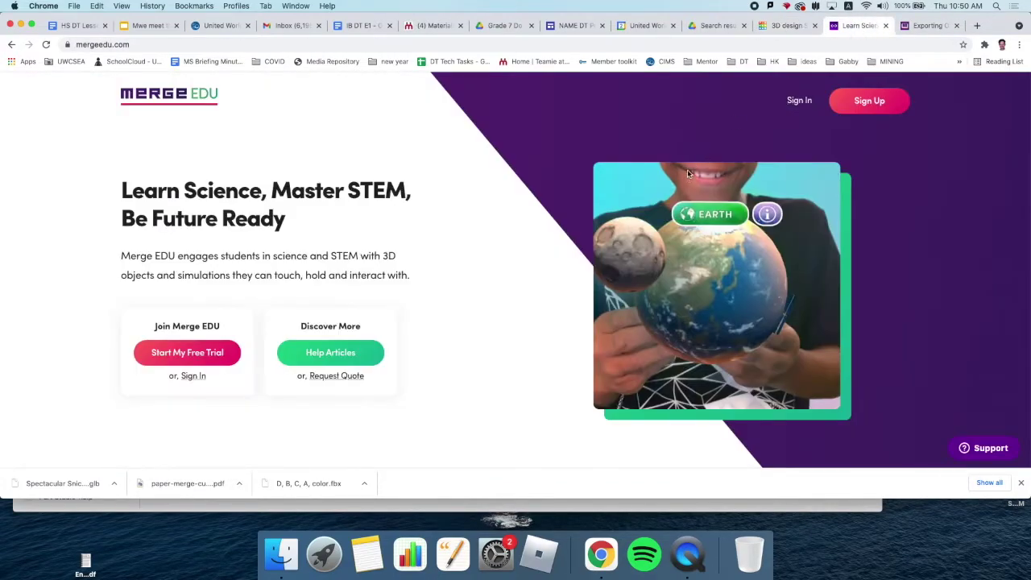
click(760, 506)
scroll(428, 303, up, 5)
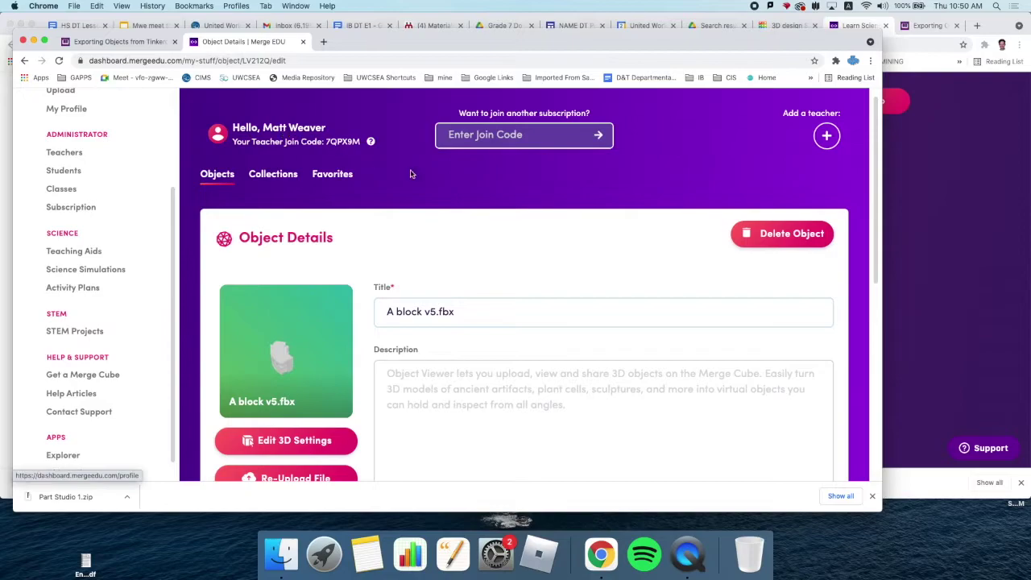
scroll(282, 297, down, 4)
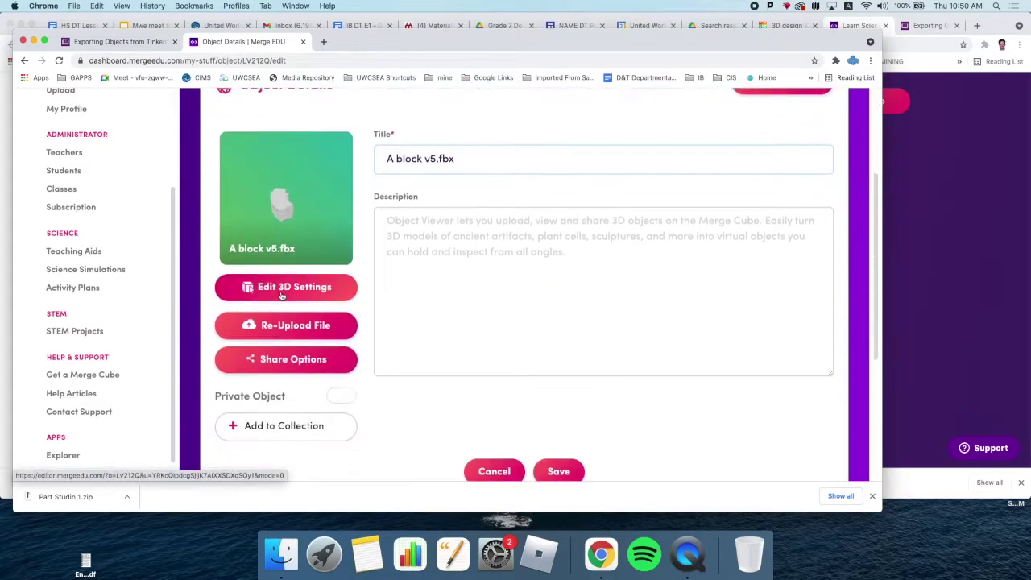
scroll(323, 357, up, 5)
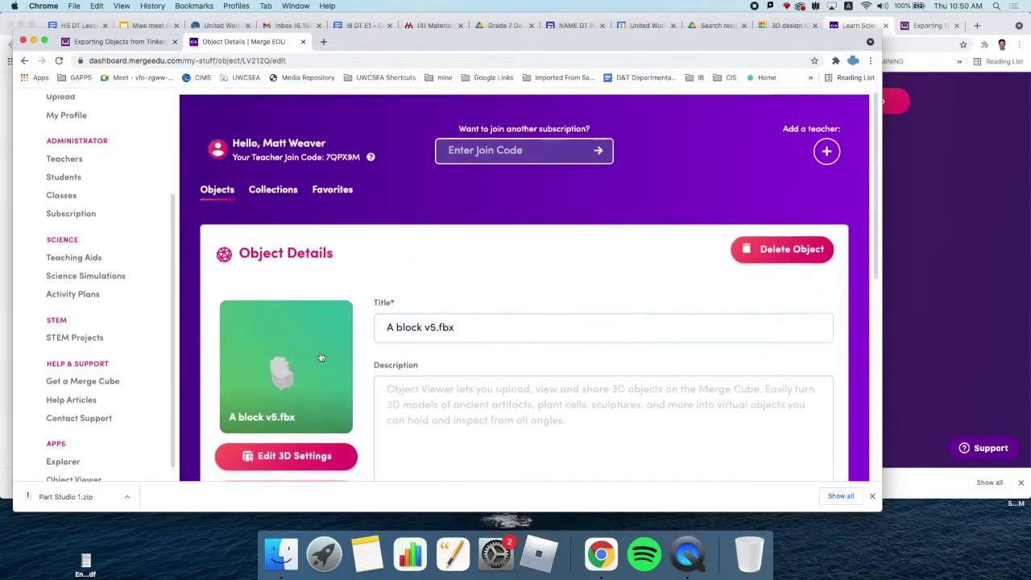
scroll(83, 291, up, 3)
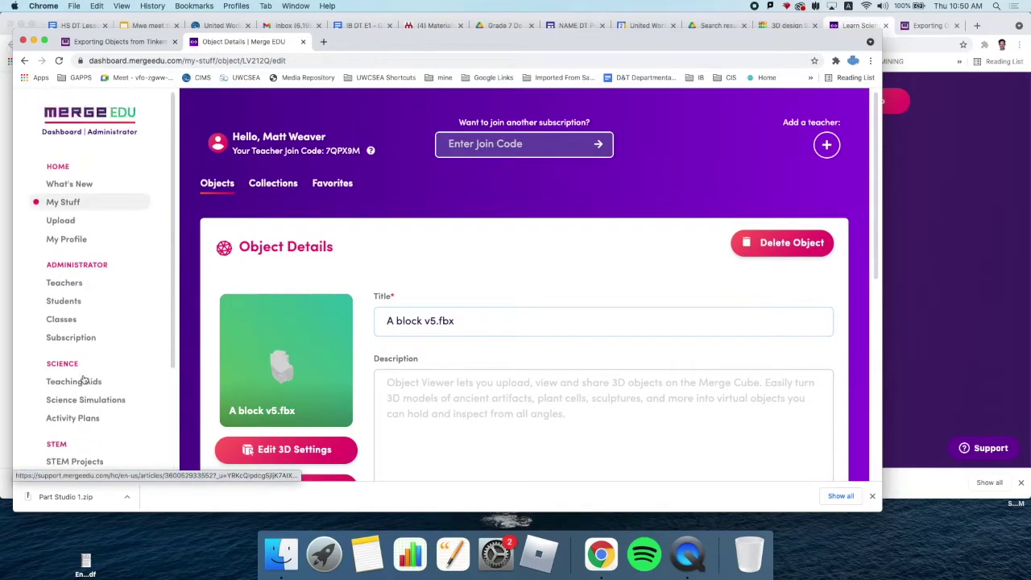
click(62, 221)
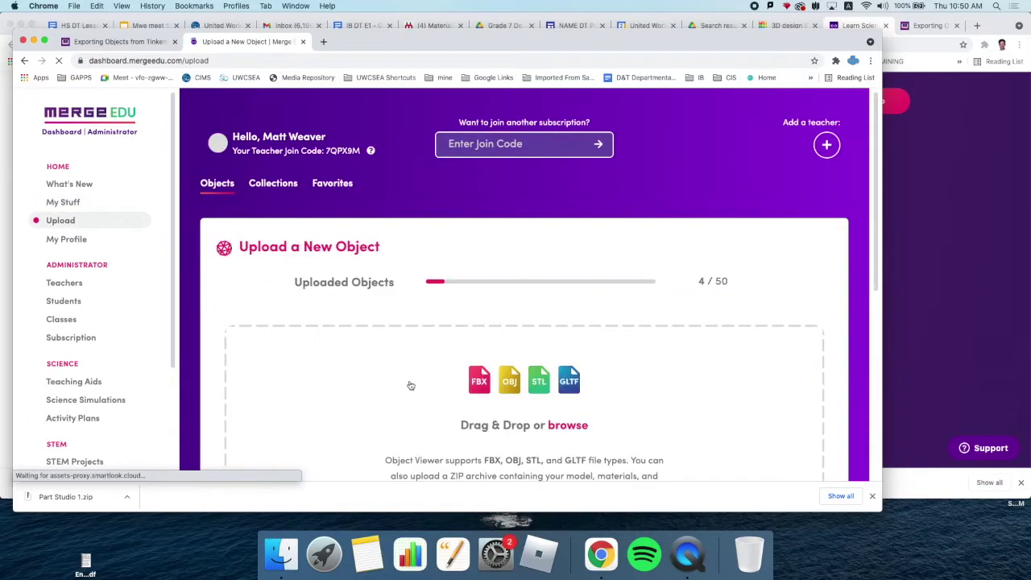
scroll(502, 350, down, 5)
scroll(502, 350, down, 1)
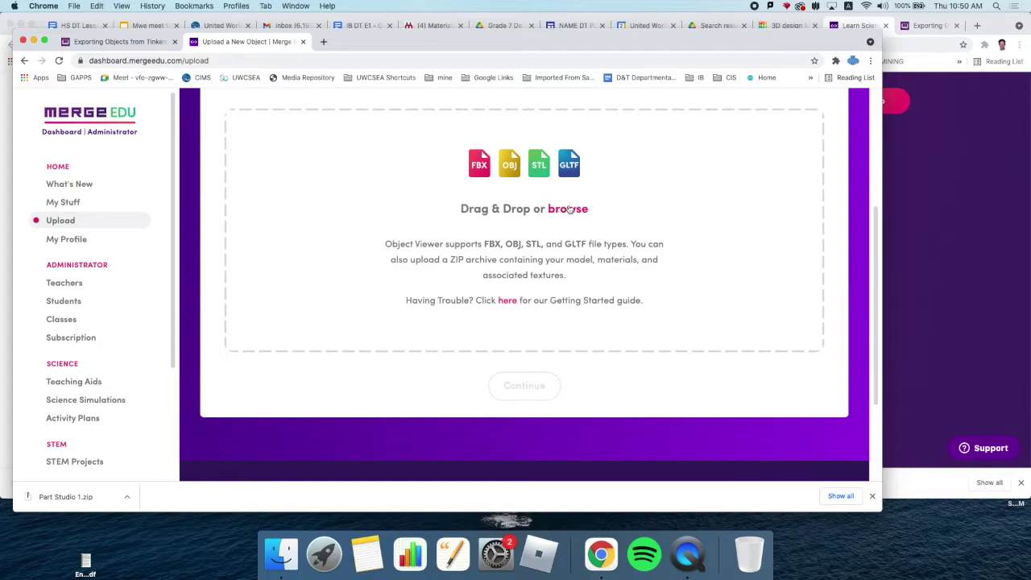
Step: Drop Spectacular Snicket-Rottis.glb onto the Drag & Drop area and continue the upload
drag(489, 46, 604, 32)
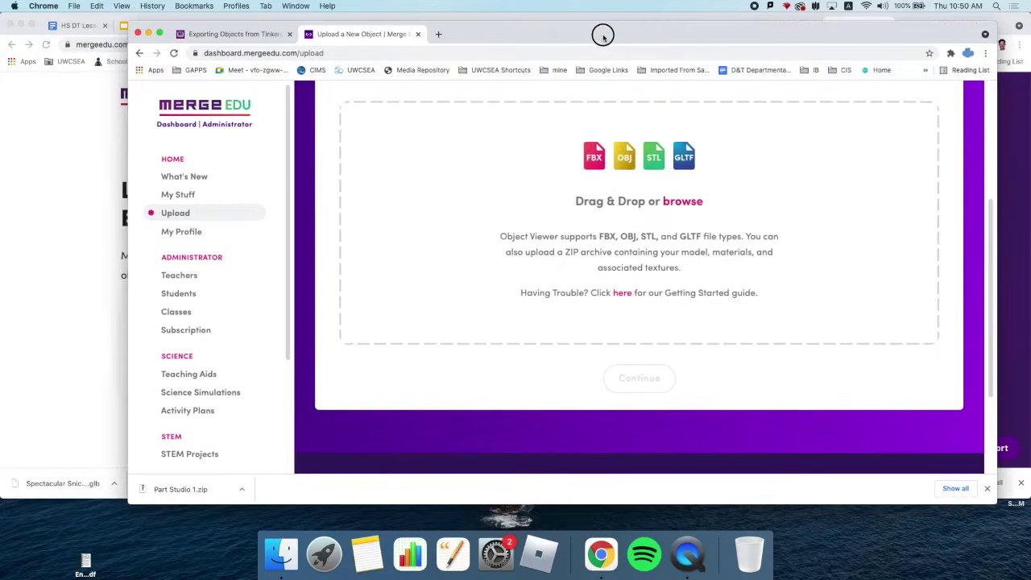
drag(48, 483, 624, 213)
click(651, 374)
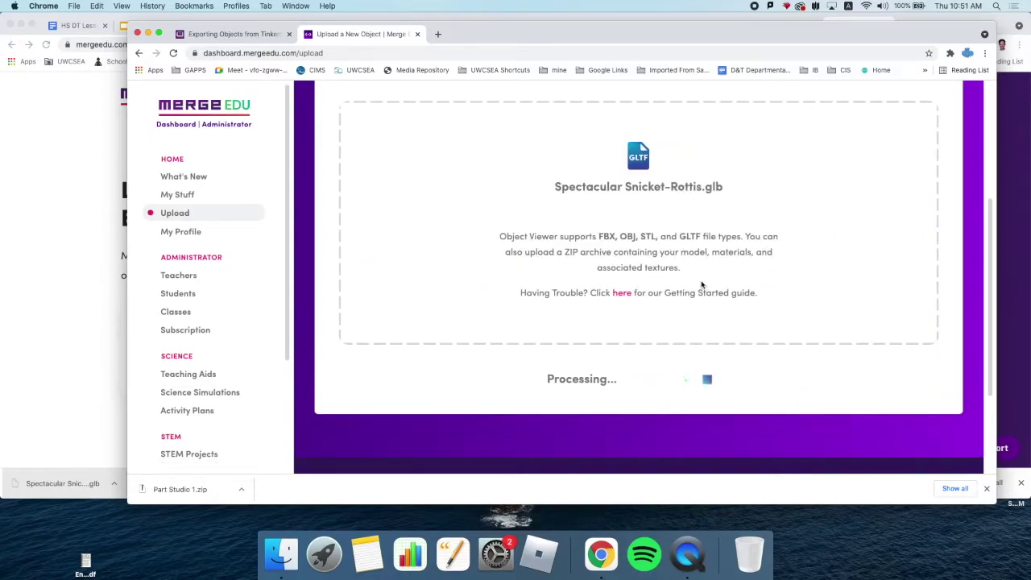
scroll(702, 285, up, 2)
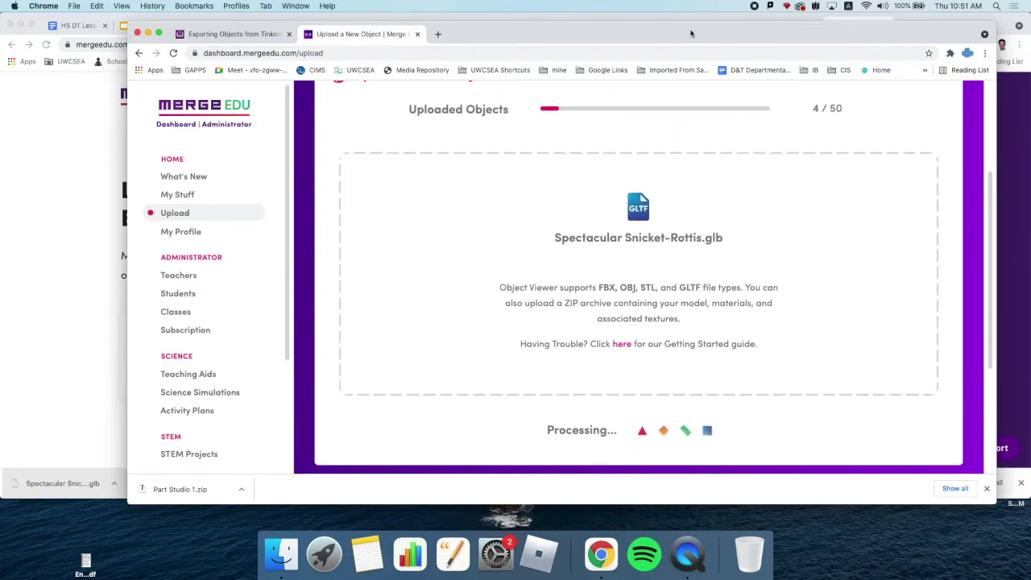
drag(691, 33, 606, 16)
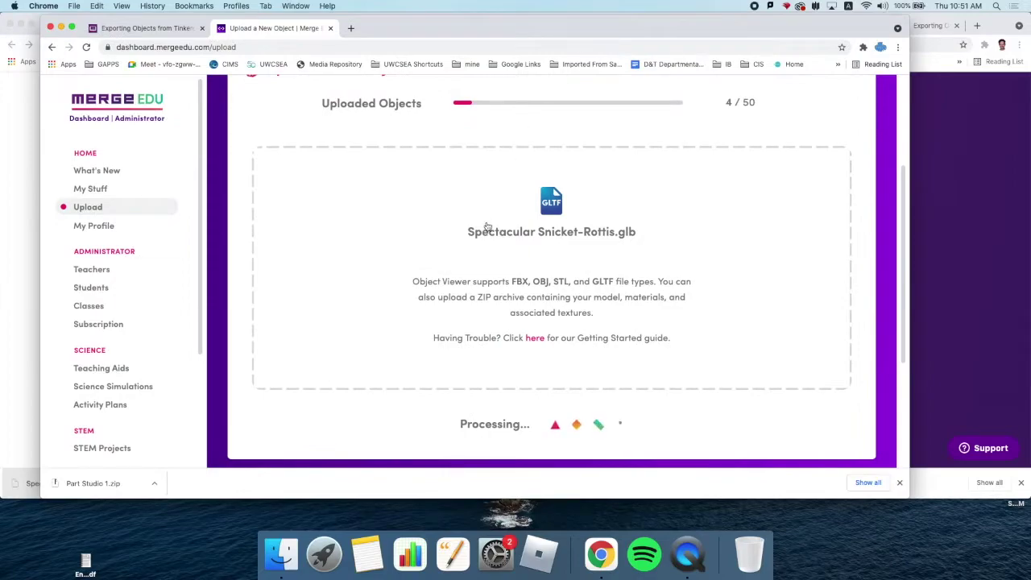